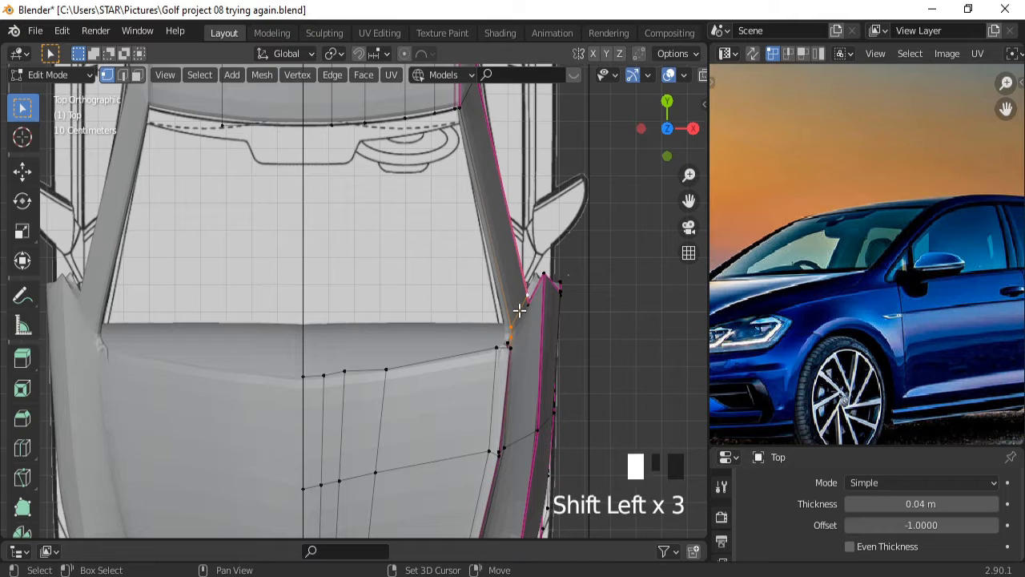
# Shift the selected rear-hatch corner vertices about 0.03 m along X to match the top blueprint.
pyautogui.press('g')
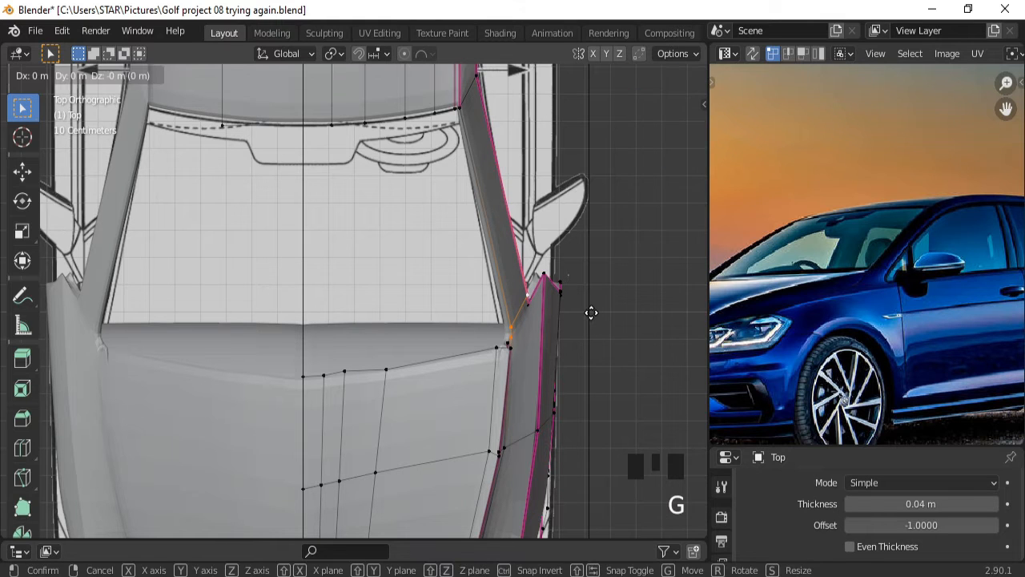
pyautogui.press('x')
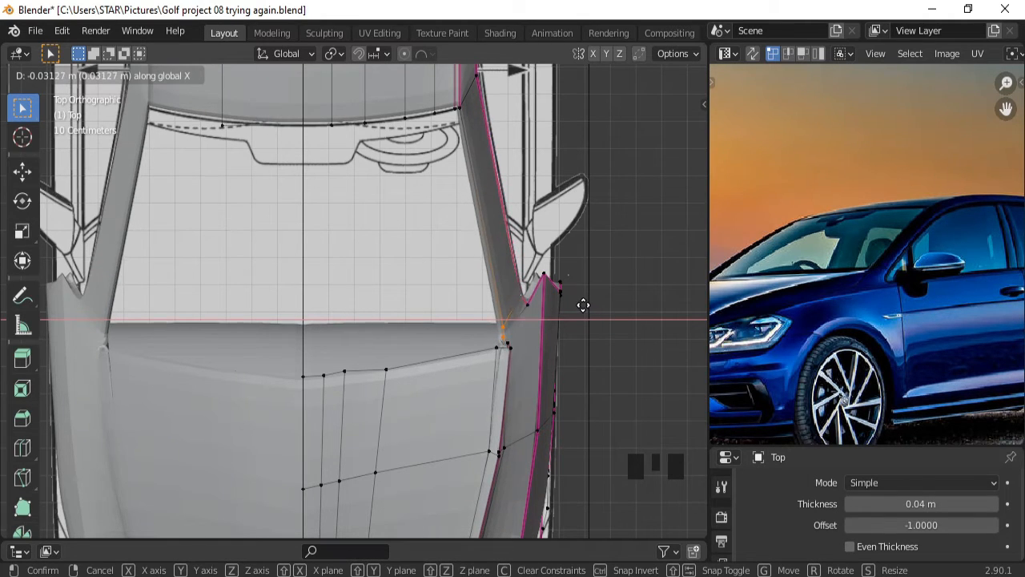
pyautogui.click(583, 305)
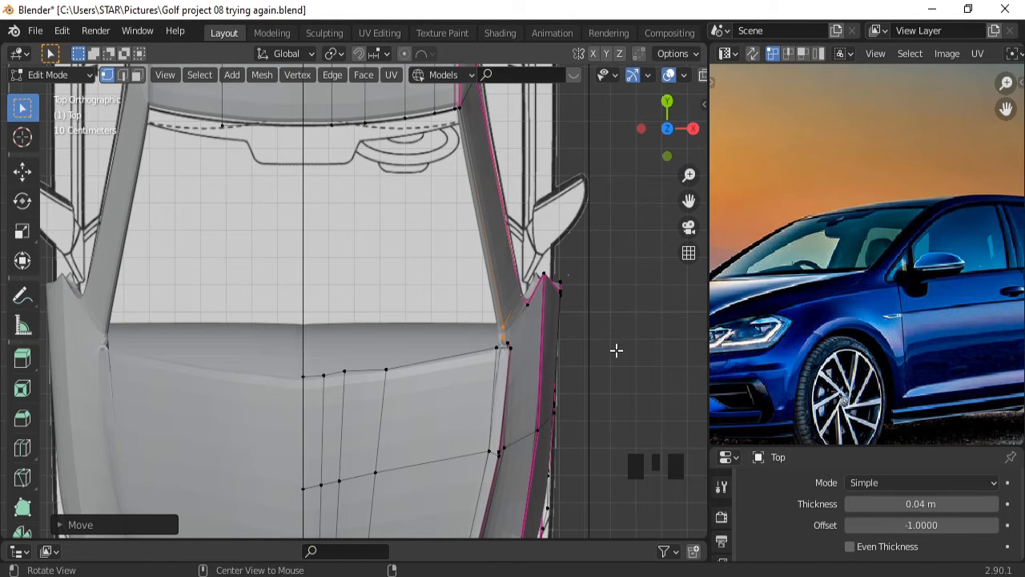
# Nudge another hatch-corner vertex about 0.03 m along negative X onto the blueprint outline.
pyautogui.moveTo(615, 350); pyautogui.dragTo(601, 241, button='middle')
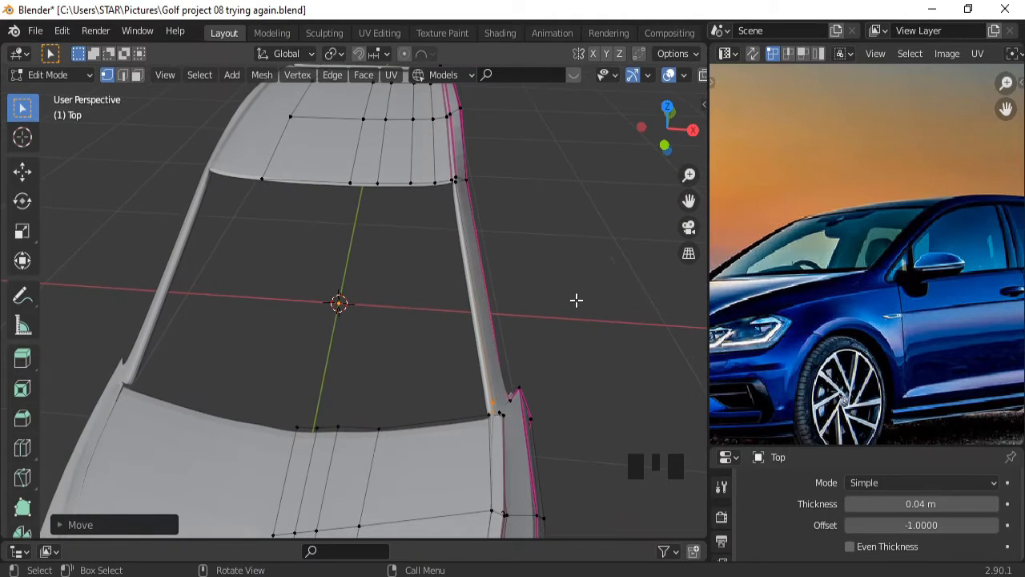
pyautogui.click(501, 398)
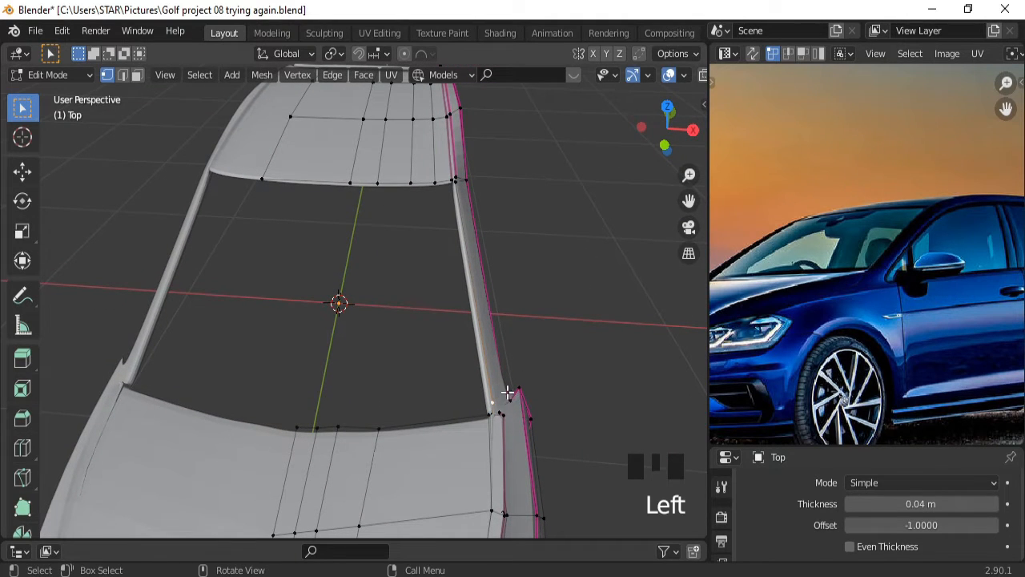
pyautogui.keyDown('shift'); pyautogui.click(507, 394); pyautogui.keyUp('shift')
pyautogui.press('g')
pyautogui.press('x')
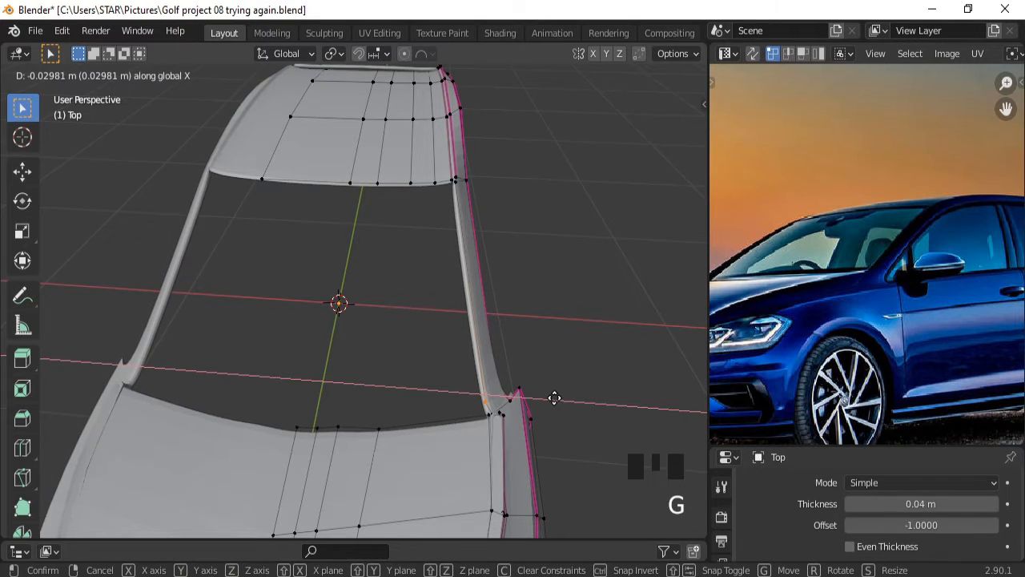
pyautogui.click(554, 398)
# Check the front and top views, then settle on the car's right side view.
pyautogui.press('KP_1')
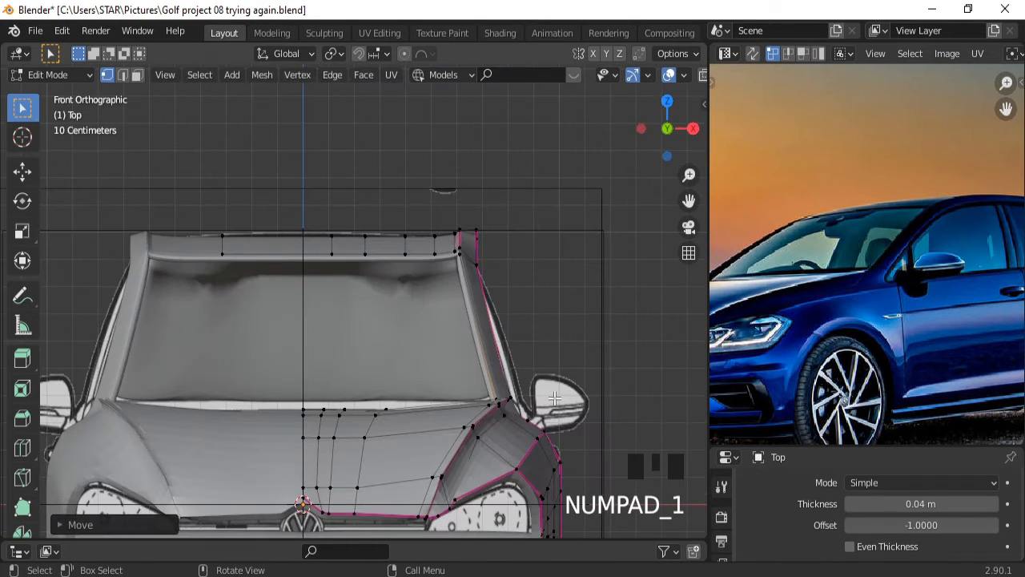
pyautogui.press('KP_7')
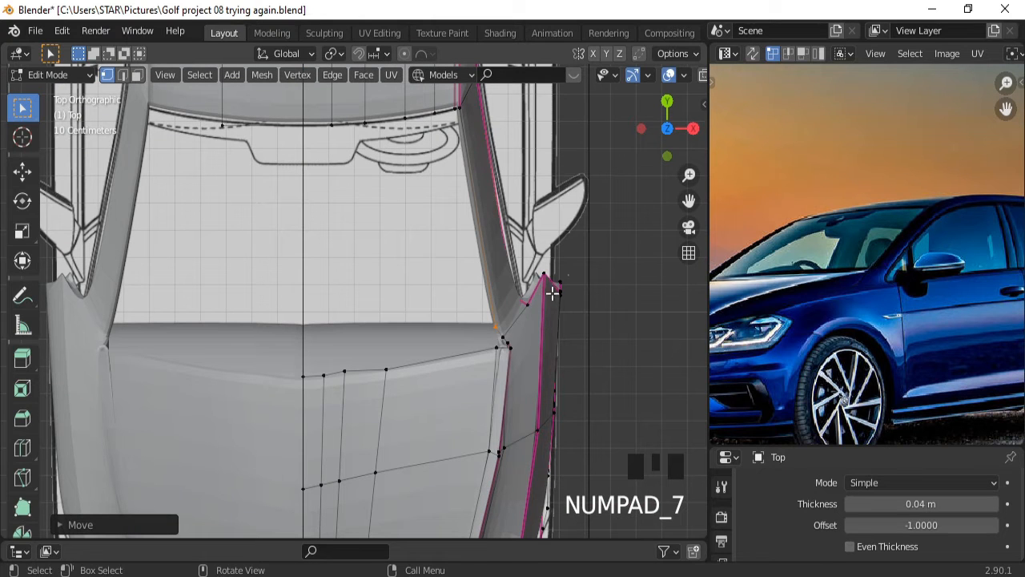
pyautogui.moveTo(572, 294); pyautogui.dragTo(487, 206, button='middle')
pyautogui.keyDown('ctrl'); pyautogui.moveTo(517, 261); pyautogui.dragTo(344, 314, button='middle'); pyautogui.keyUp('ctrl')
pyautogui.press('KP_3')
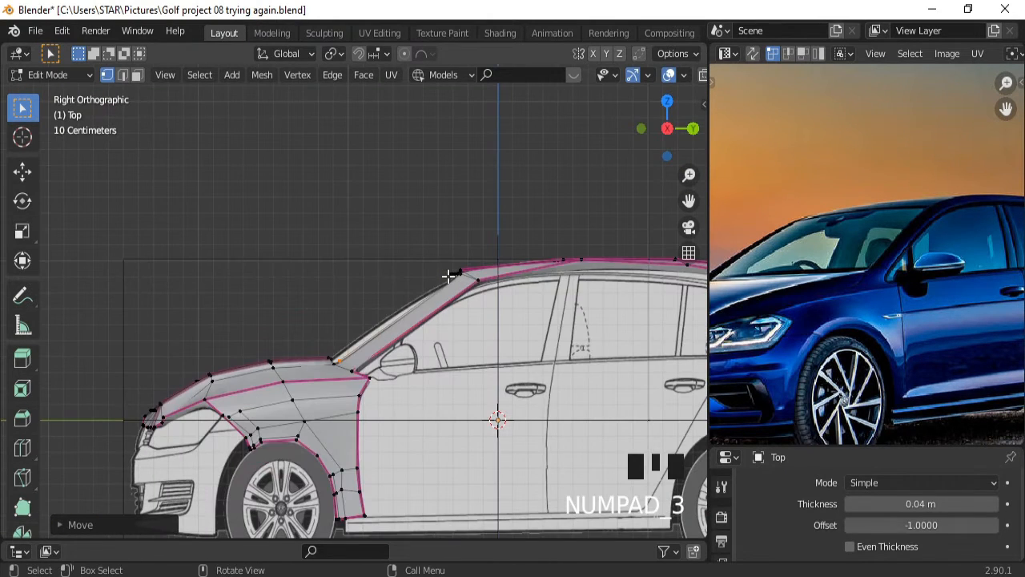
# Frame the rear roof and lower the first roof-edge vertex about 0.05 m along Z.
pyautogui.press('ctrl+KP_6')
pyautogui.press('ctrl+KP_6')
pyautogui.press('ctrl+KP_6')
pyautogui.press('ctrl+KP_6')
pyautogui.press('ctrl+KP_6')
pyautogui.press('ctrl+KP_6')
pyautogui.press('ctrl+KP_6')
pyautogui.press('ctrl+KP_6')
pyautogui.press('ctrl+KP_6')
pyautogui.press('ctrl+KP_6')
pyautogui.press('ctrl+KP_6')
pyautogui.press('ctrl+KP_6')
pyautogui.press('ctrl+KP_6')
pyautogui.press('ctrl+KP_6')
pyautogui.press('ctrl+KP_6')
pyautogui.press('ctrl+KP_6')
pyautogui.press('ctrl+KP_6')
pyautogui.press('ctrl+KP_6')
pyautogui.press('ctrl+KP_6')
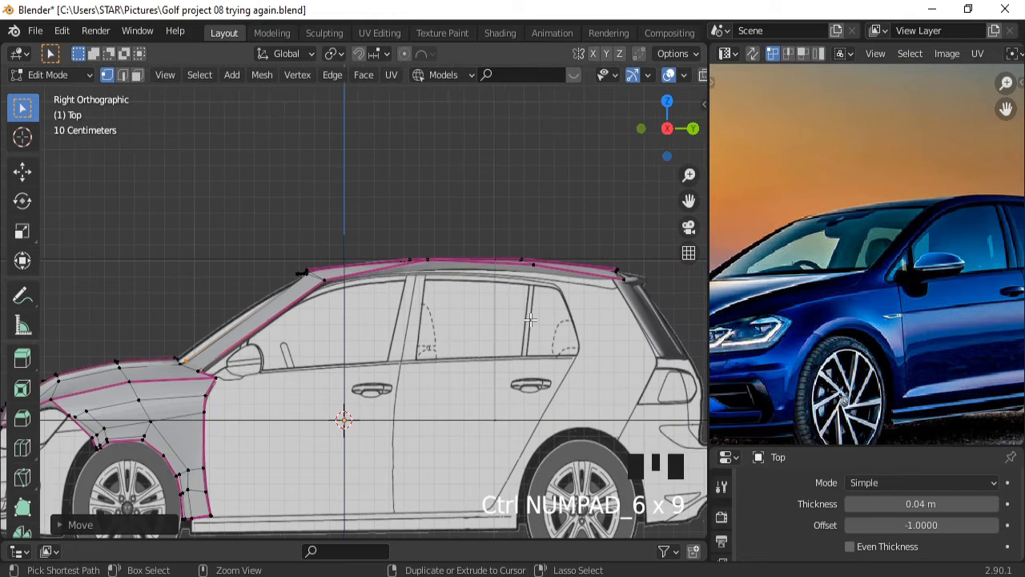
pyautogui.press('ctrl+KP_8')
pyautogui.press('ctrl+KP_8')
pyautogui.press('ctrl+KP_8')
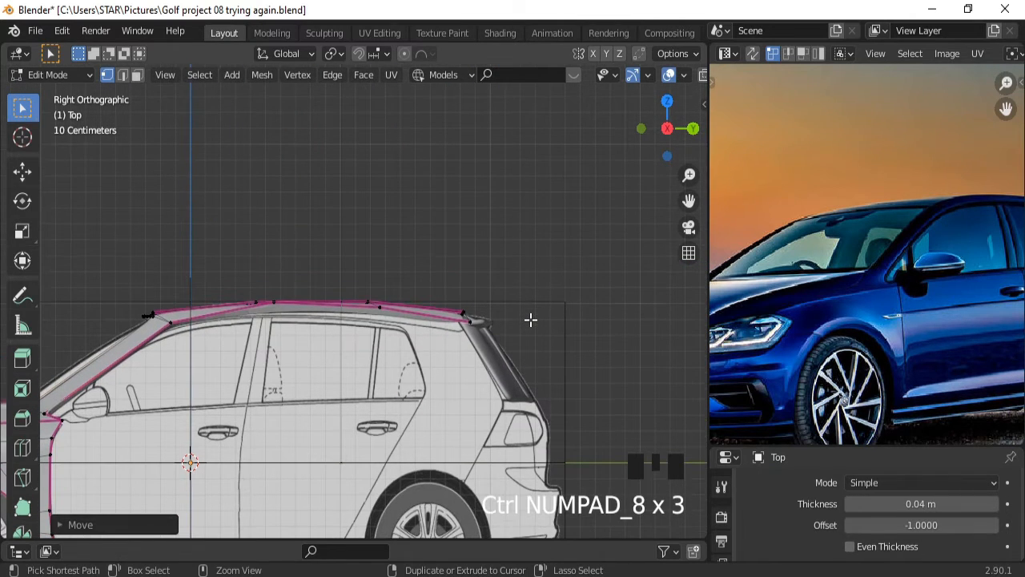
pyautogui.keyDown('ctrl'); pyautogui.moveTo(341, 443); pyautogui.dragTo(373, 362, button='middle'); pyautogui.keyUp('ctrl')
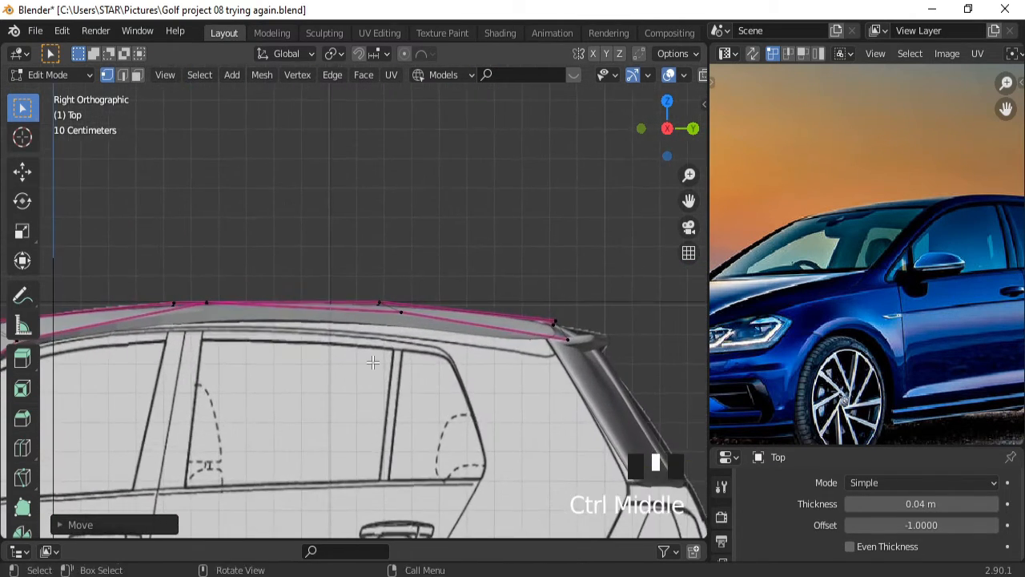
pyautogui.click(207, 302)
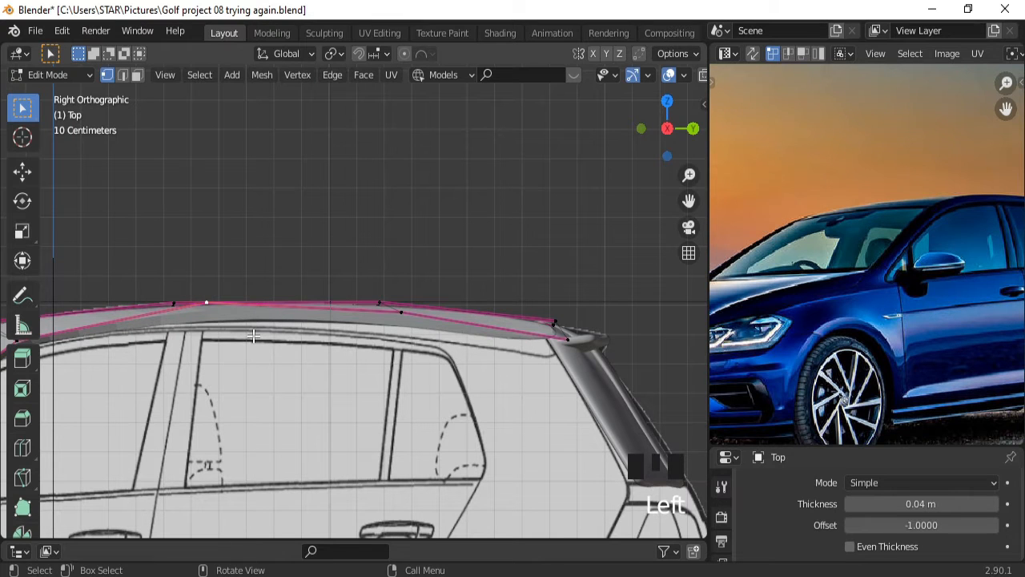
pyautogui.press('g')
pyautogui.press('z')
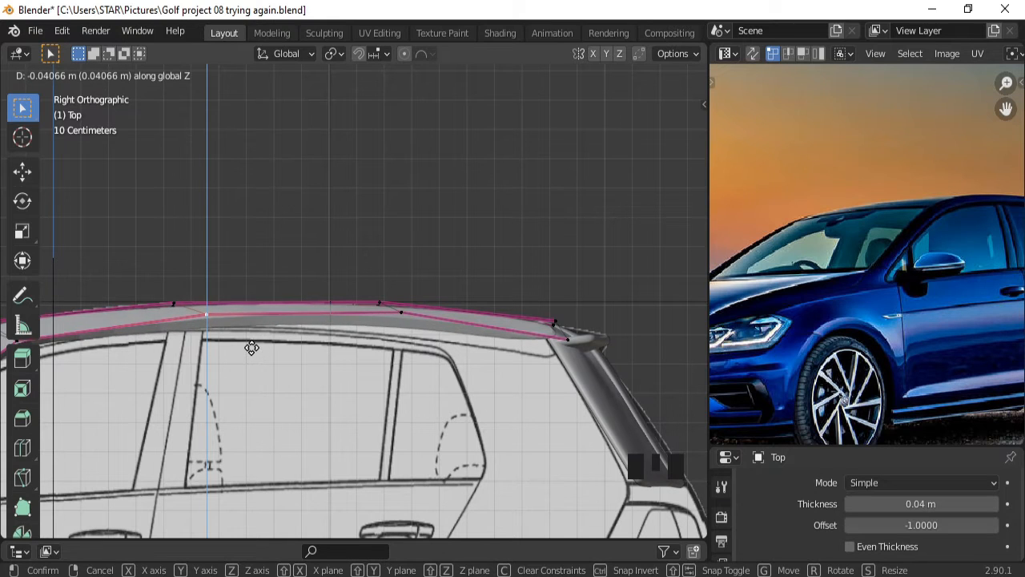
pyautogui.click(251, 348)
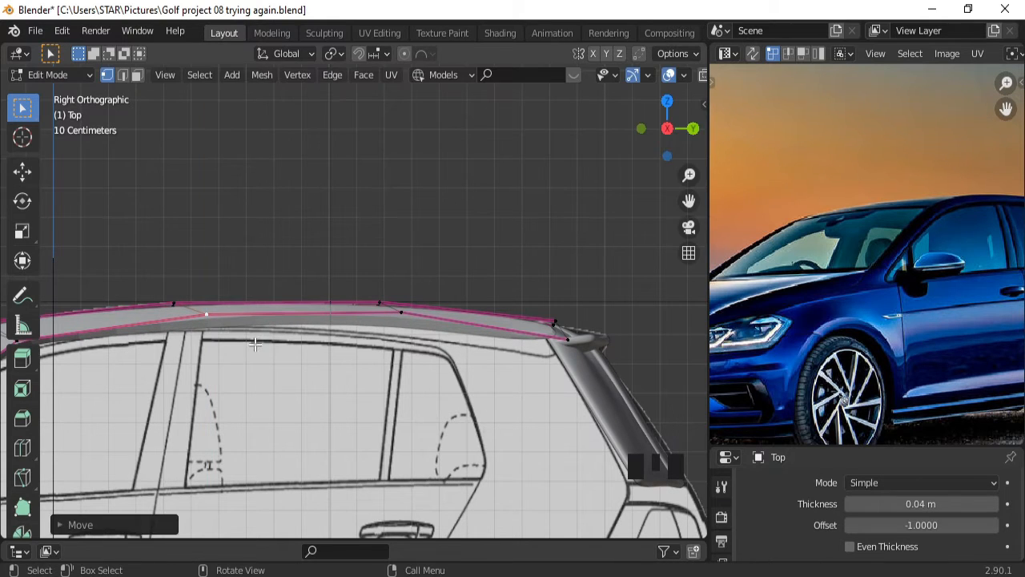
# Lower the next two roof-edge vertices along Z, down to the spoiler, following the window line.
pyautogui.click(400, 310)
pyautogui.press('g')
pyautogui.press('z')
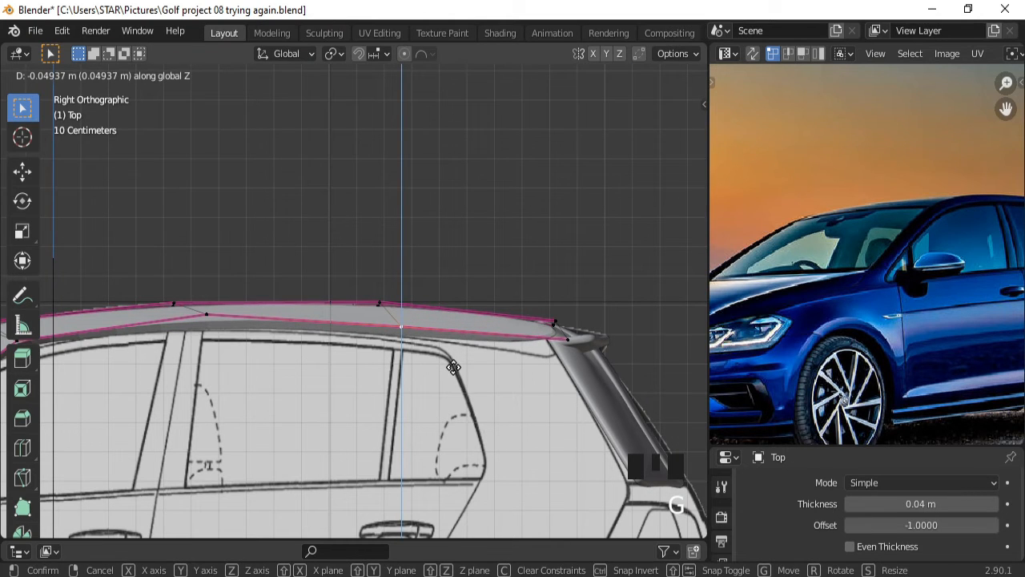
pyautogui.click(454, 367)
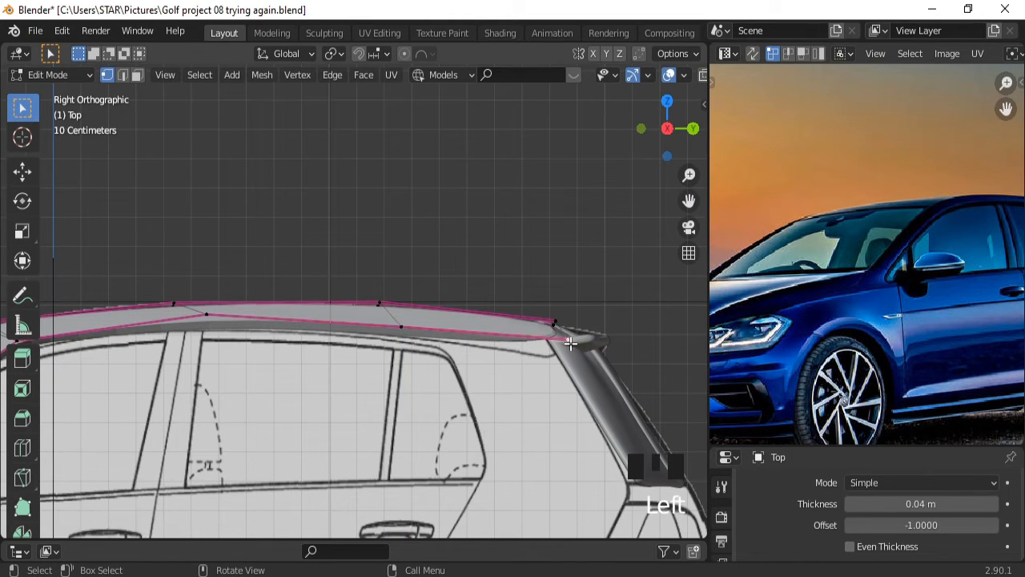
pyautogui.press('g')
pyautogui.press('z')
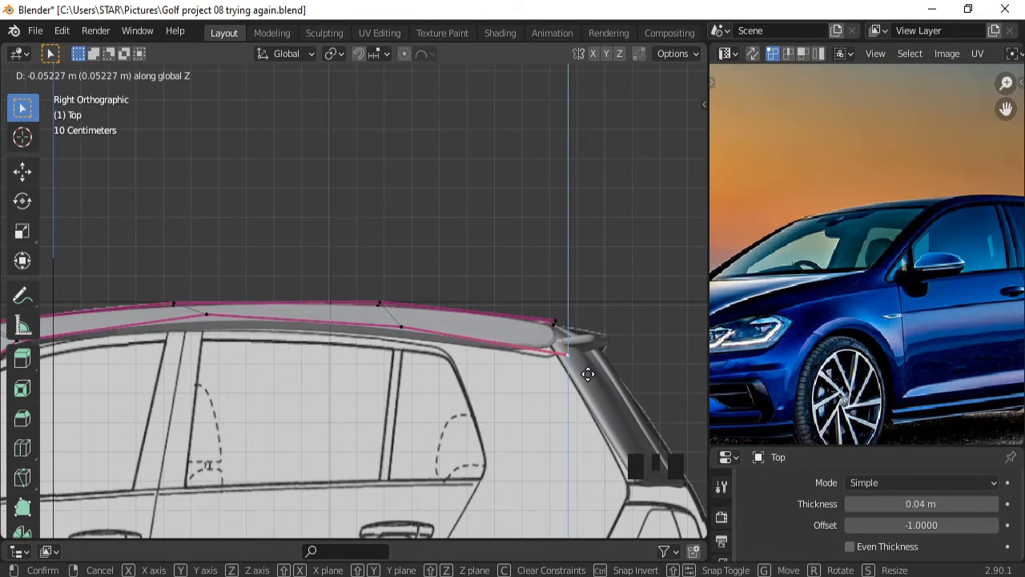
pyautogui.click(587, 371)
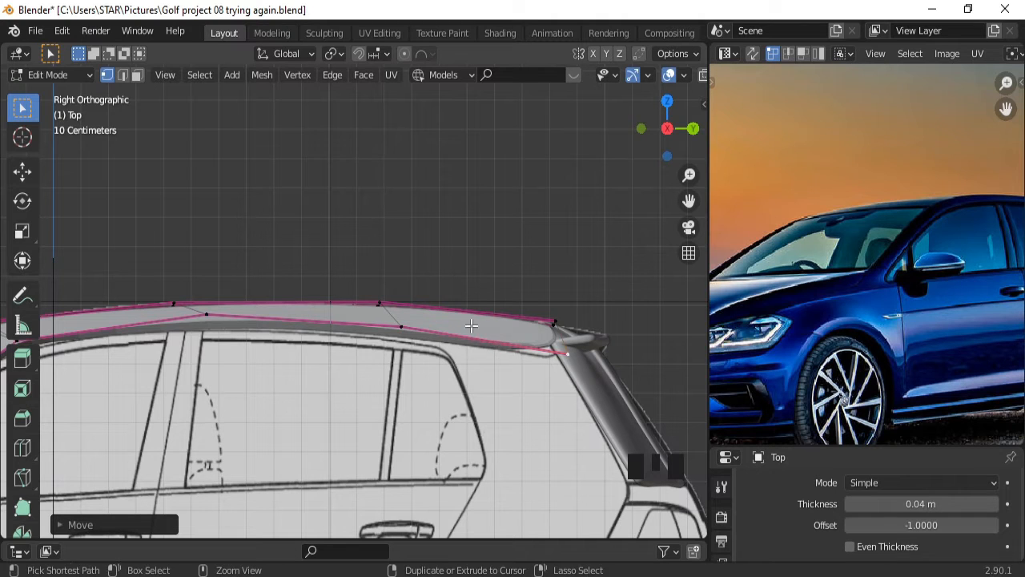
pyautogui.hotkey('ctrl', 'r')
# Place the new edge loop across the rear roof and return to the right side view.
pyautogui.click(481, 323)
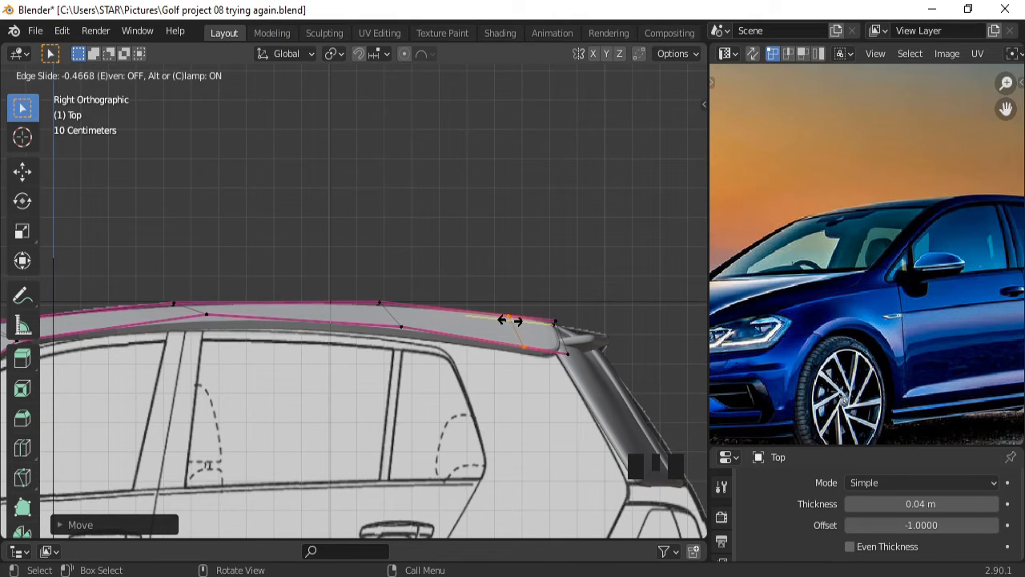
pyautogui.click(507, 321)
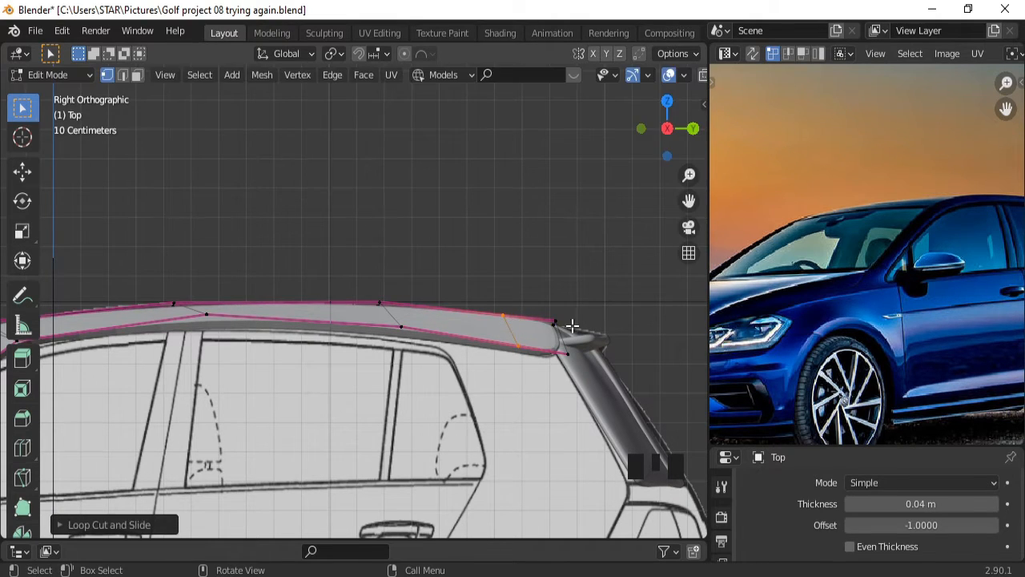
pyautogui.moveTo(606, 309); pyautogui.dragTo(564, 339, button='middle')
pyautogui.press('KP_3')
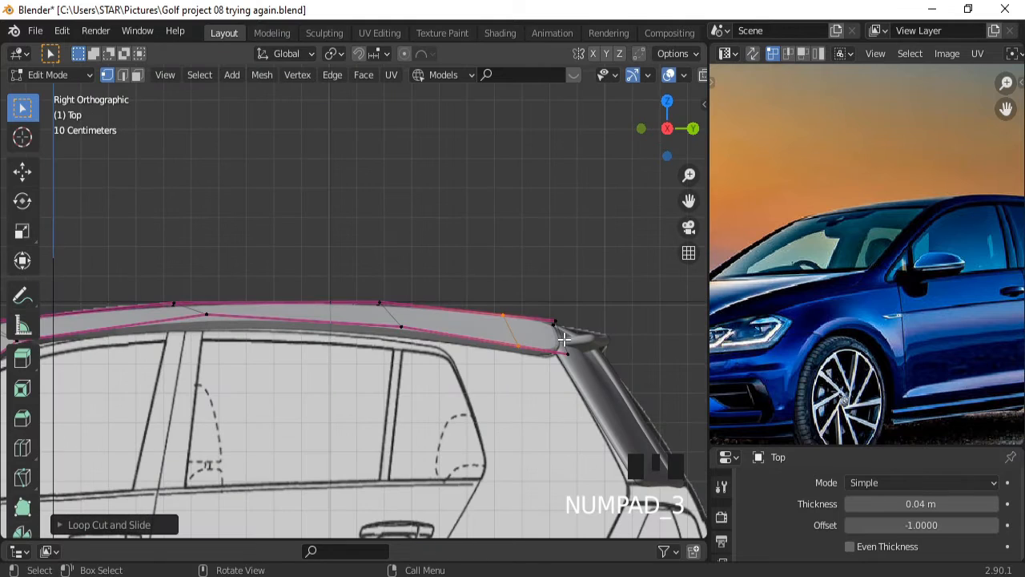
# Move the roof's rear corner vertex along Y toward the spoiler junction.
pyautogui.click(564, 339)
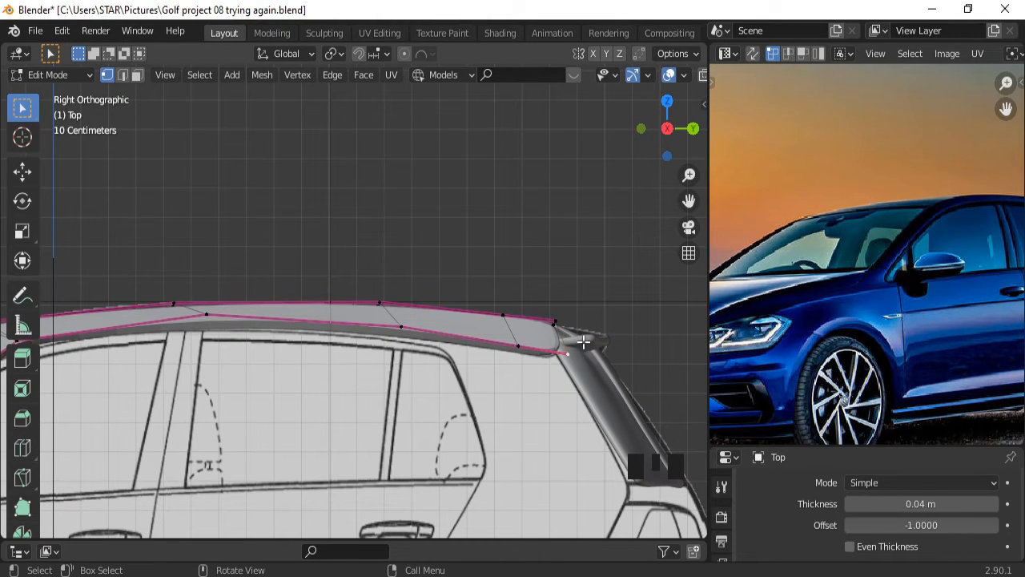
pyautogui.press('g')
pyautogui.press('x')
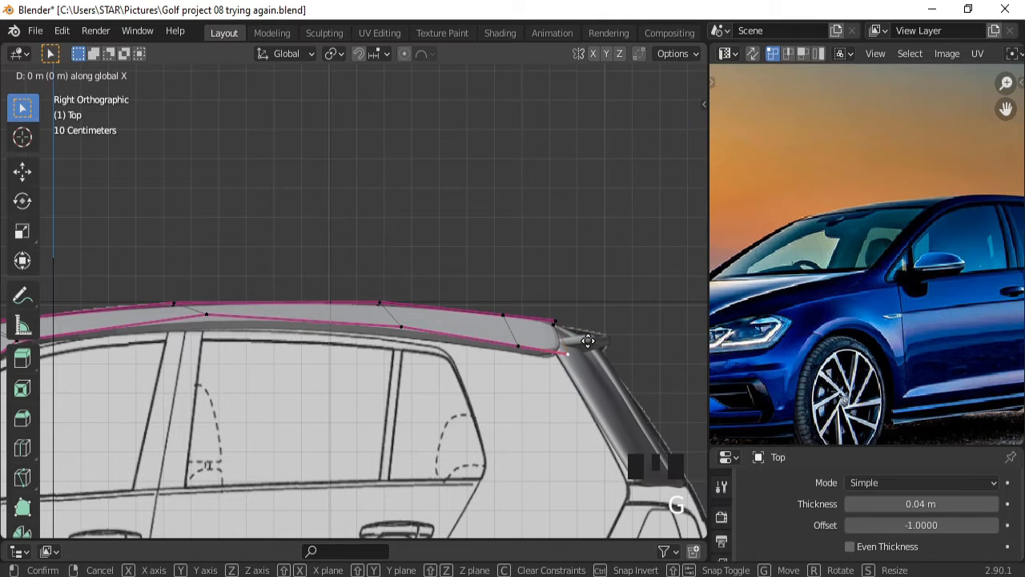
pyautogui.press('y')
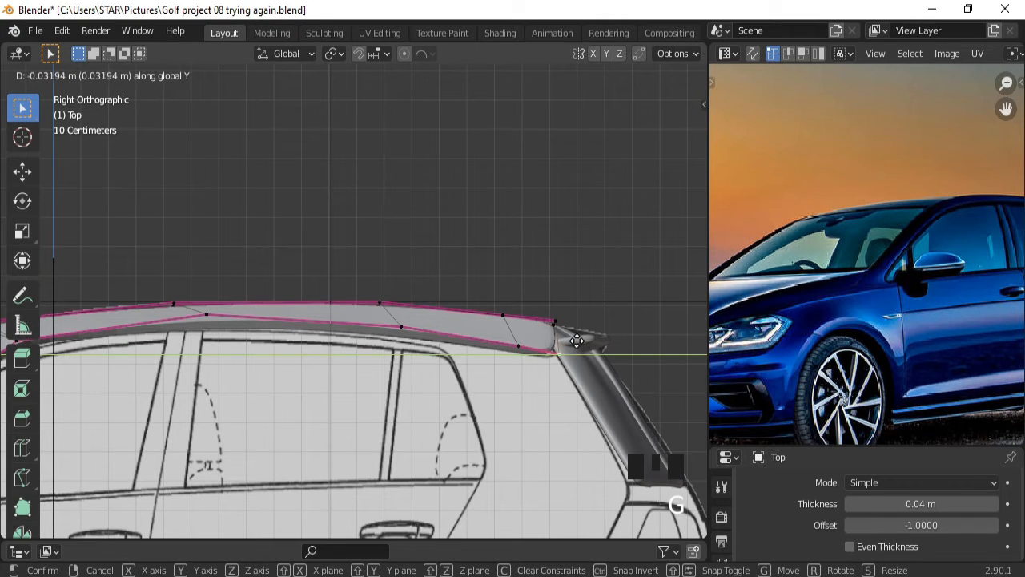
pyautogui.click(576, 341)
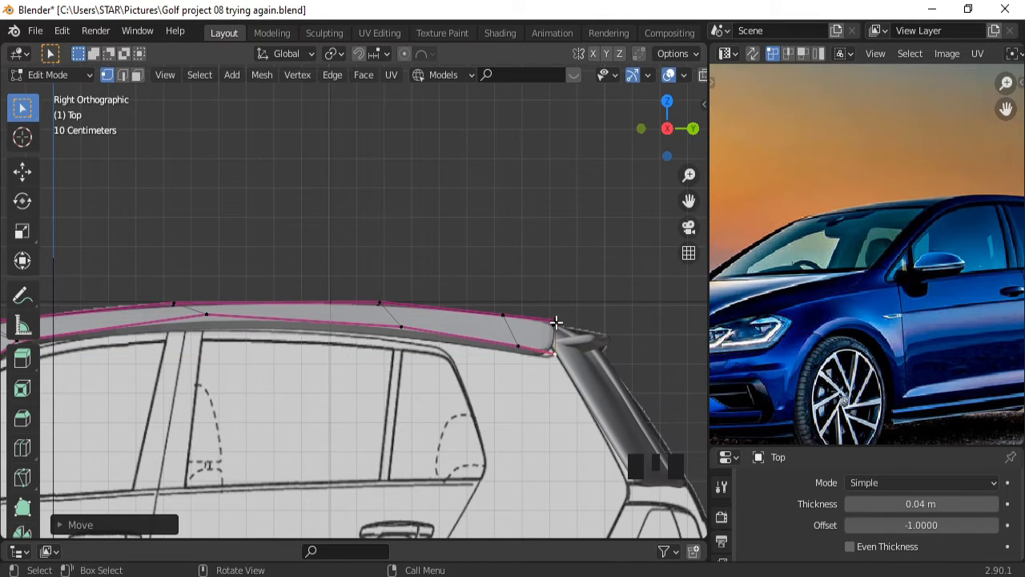
# Nudge the roof-edge vertices by the spoiler about 0.03 m along Y to close the roofline.
pyautogui.moveTo(555, 322); pyautogui.dragTo(564, 361, button='middle')
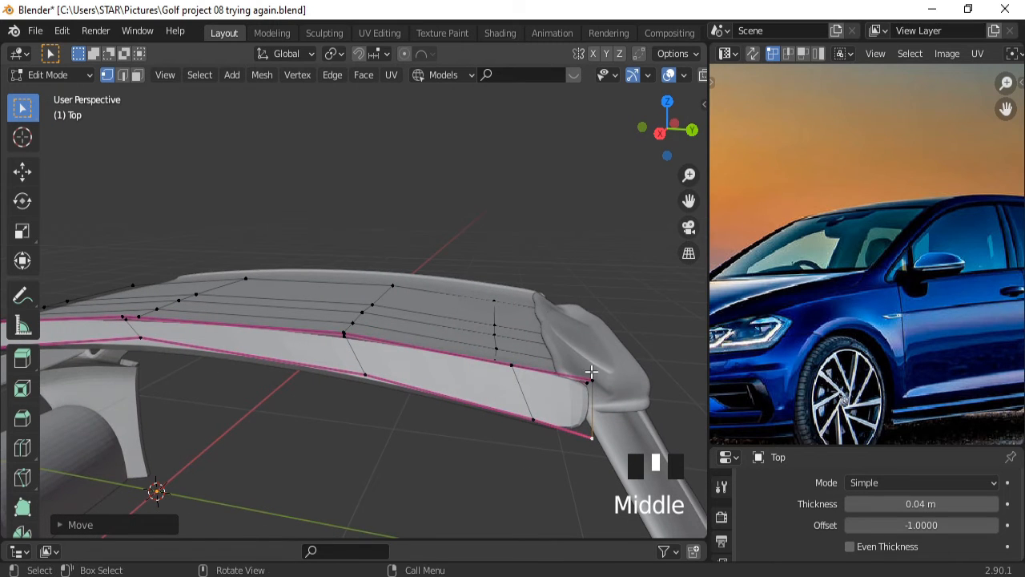
pyautogui.click(596, 379)
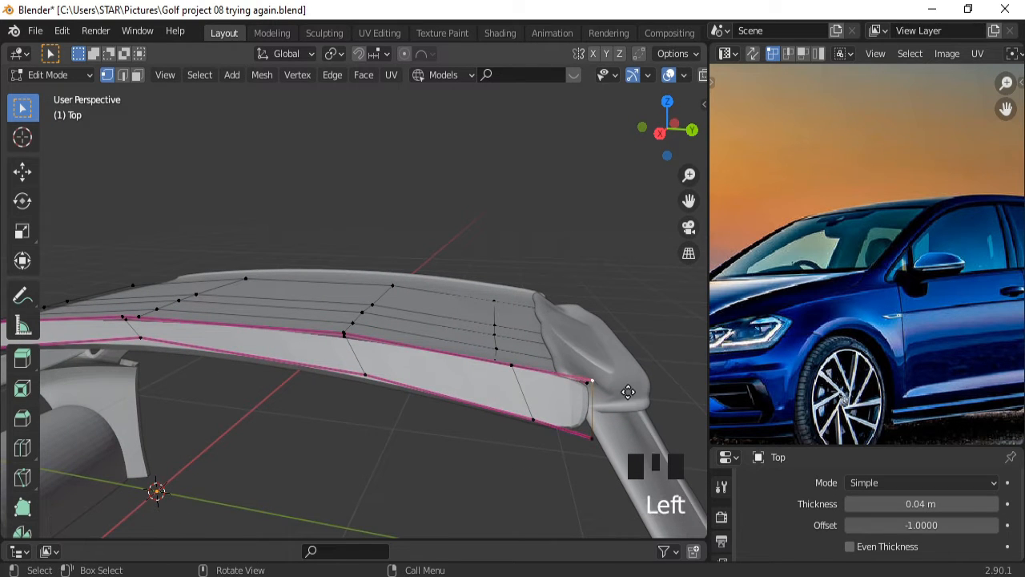
pyautogui.press('g')
pyautogui.press('y')
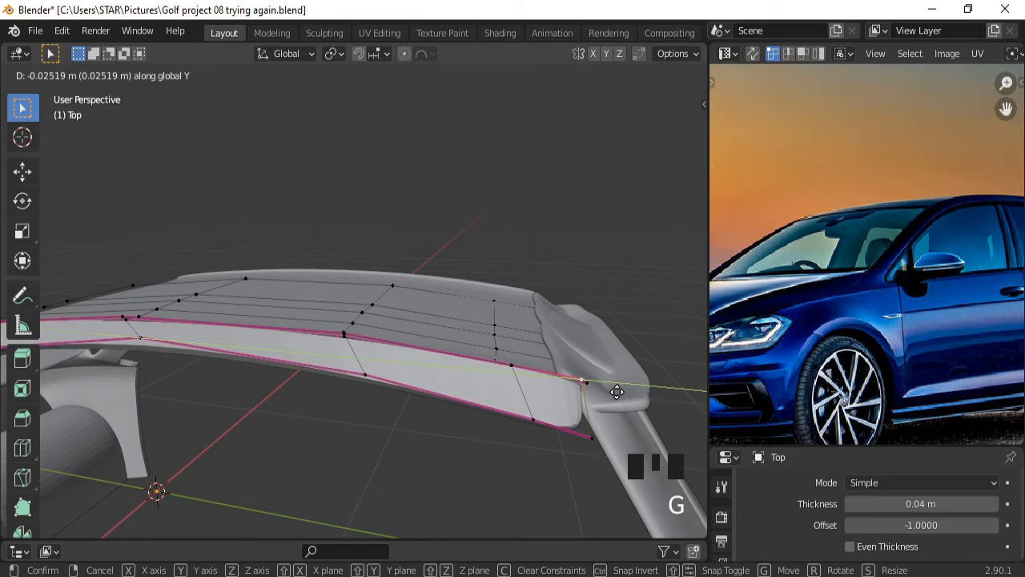
pyautogui.click(615, 390)
pyautogui.press('KP_3')
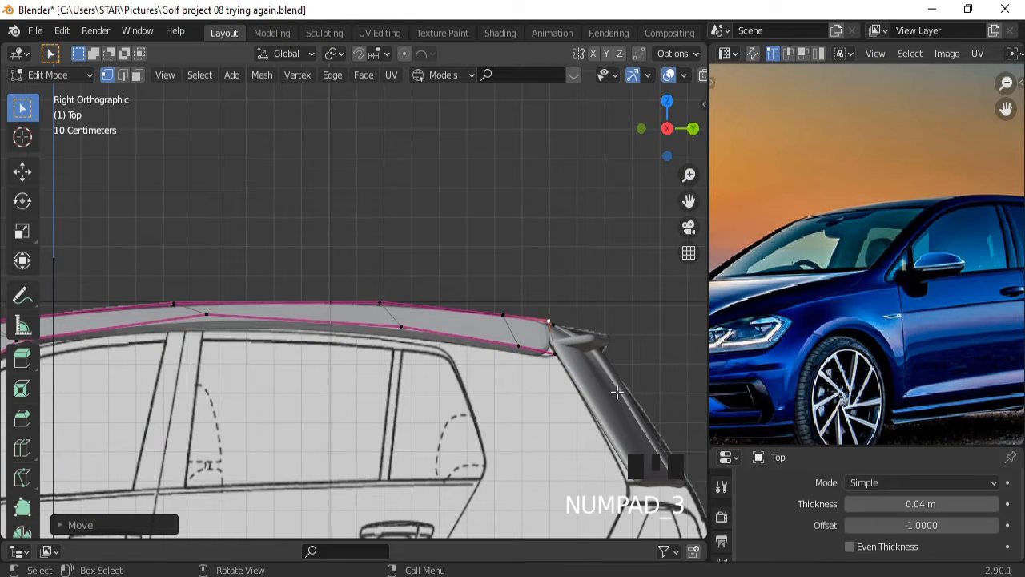
pyautogui.click(559, 354)
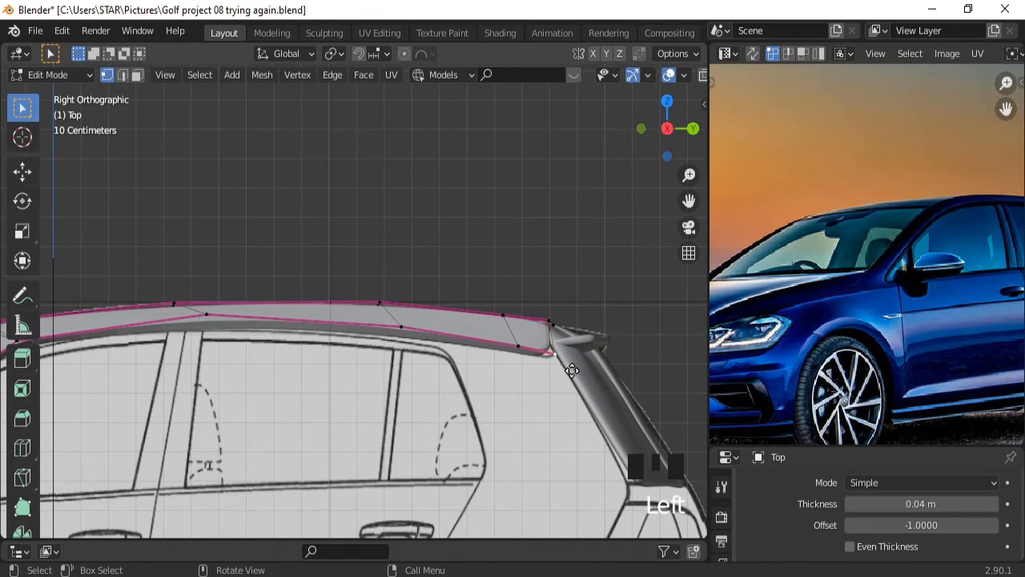
pyautogui.press('g')
pyautogui.click(525, 345)
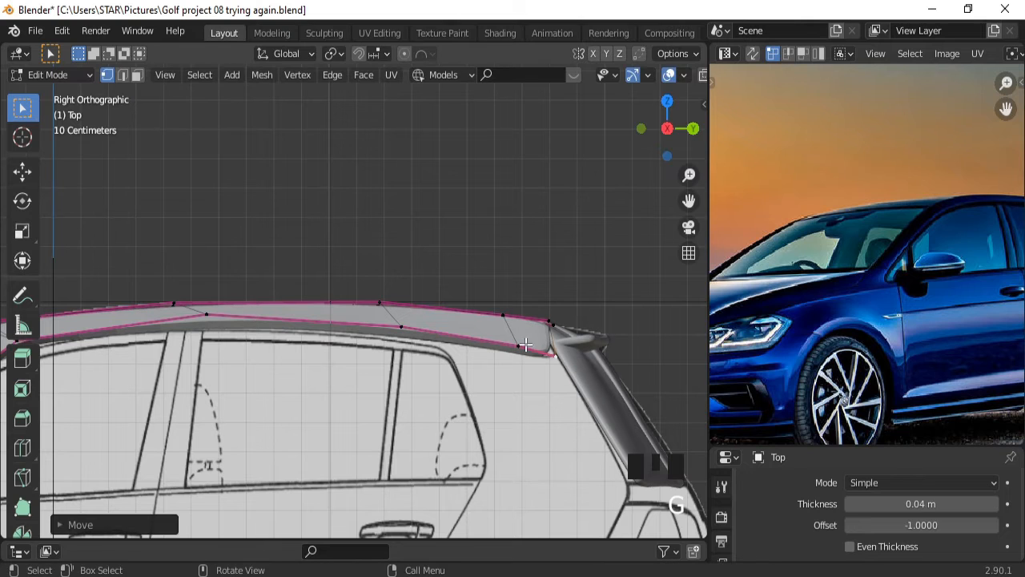
# Cut an edge loop near the roof strip's rear end and reposition it.
pyautogui.hotkey('ctrl', 'r')
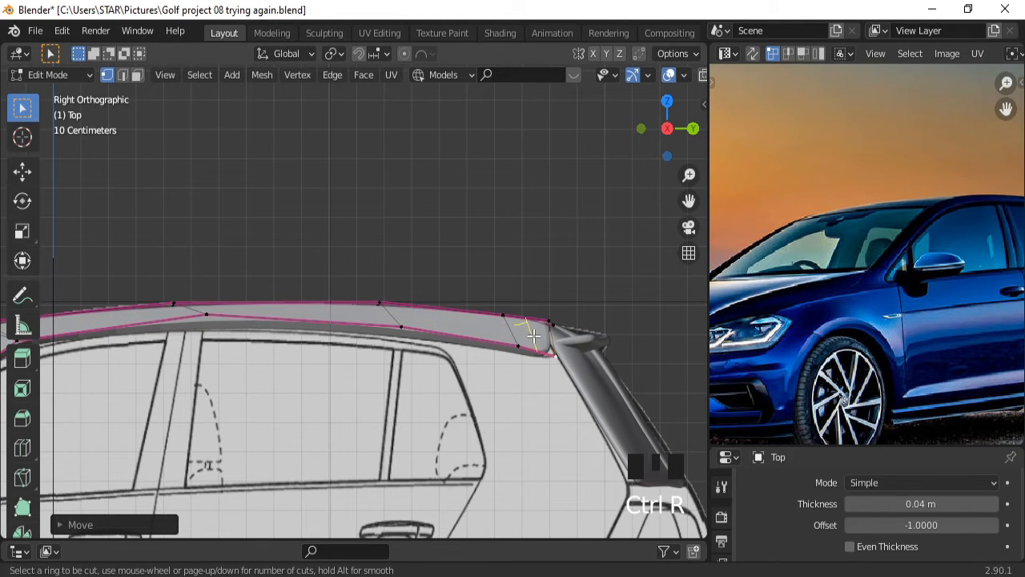
pyautogui.click(532, 333)
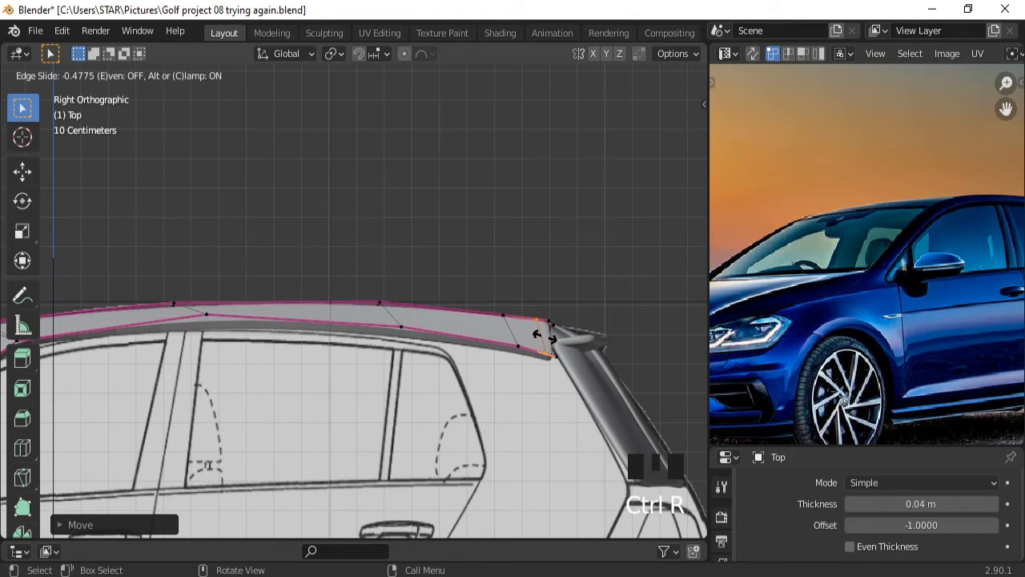
pyautogui.click(546, 340)
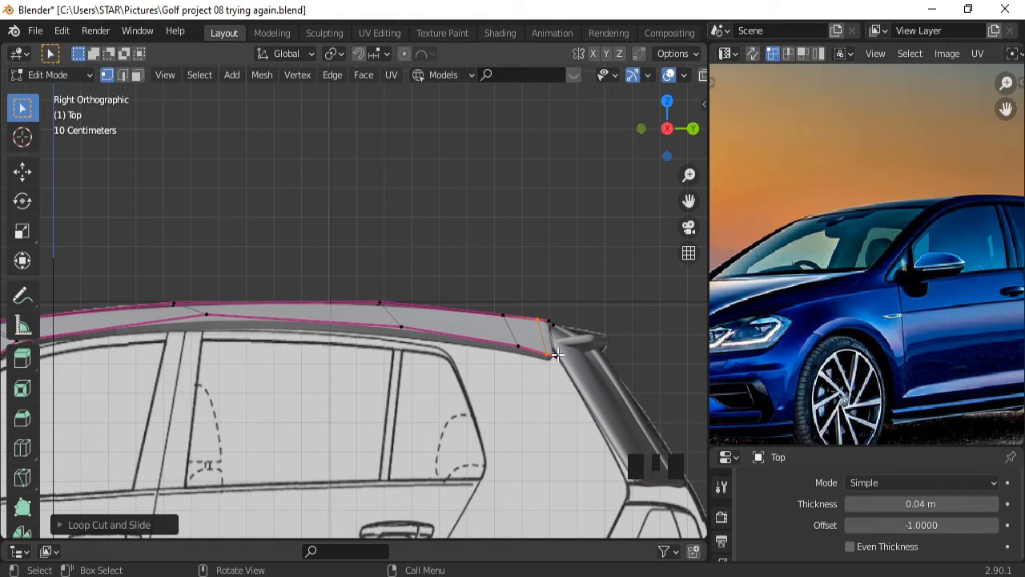
pyautogui.press('g')
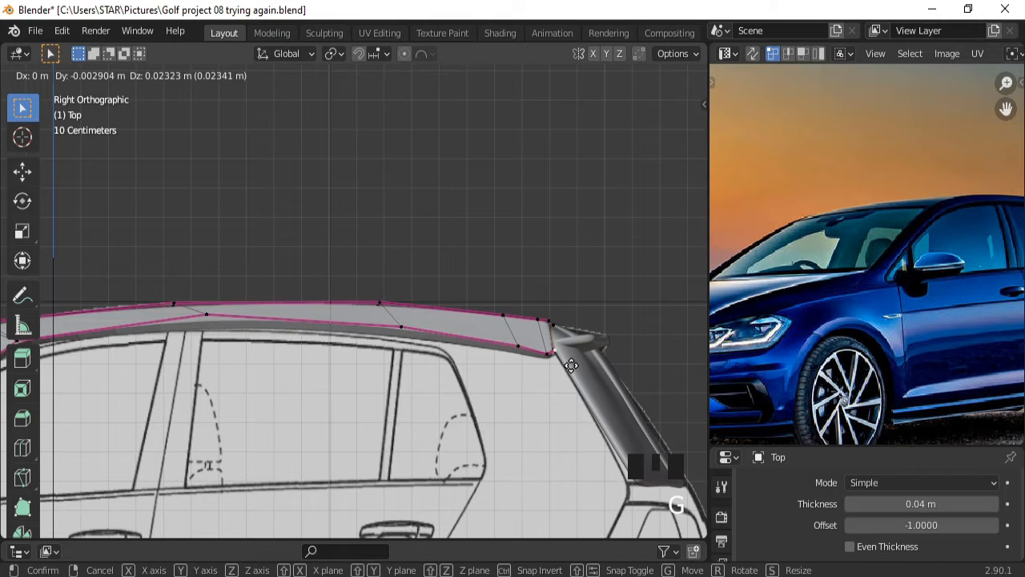
pyautogui.click(573, 365)
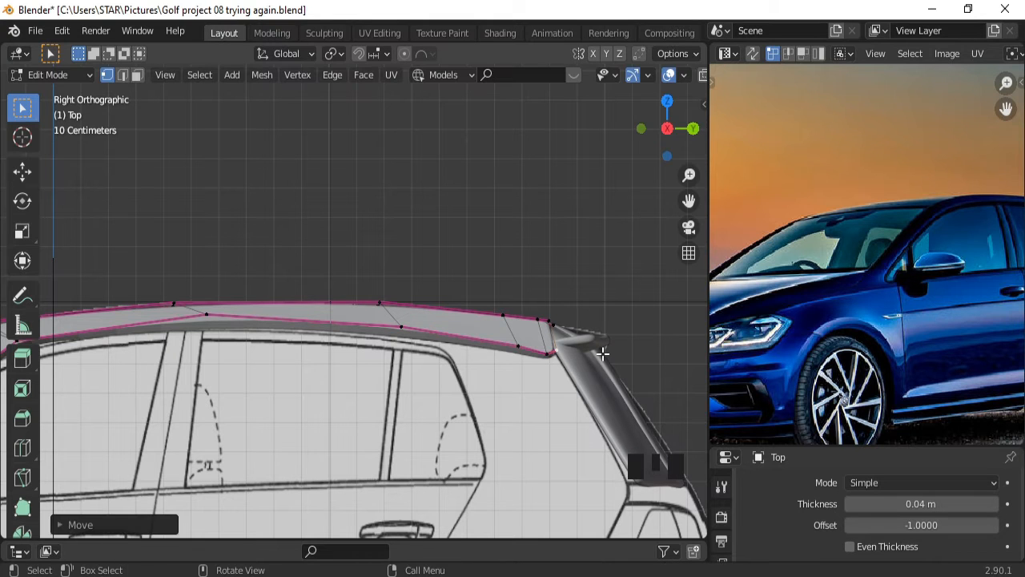
# Move the roof strip's lower rear vertex about 0.03 m along Y to meet the spoiler base.
pyautogui.keyDown('ctrl'); pyautogui.moveTo(600, 355); pyautogui.dragTo(595, 385, button='middle'); pyautogui.keyUp('ctrl')
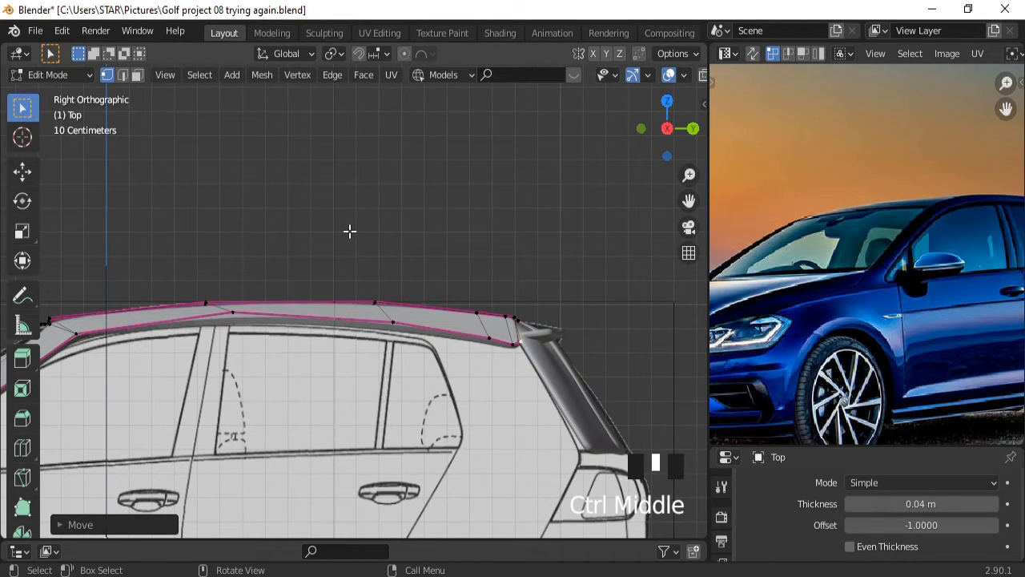
pyautogui.click(513, 345)
pyautogui.press('g')
pyautogui.press('y')
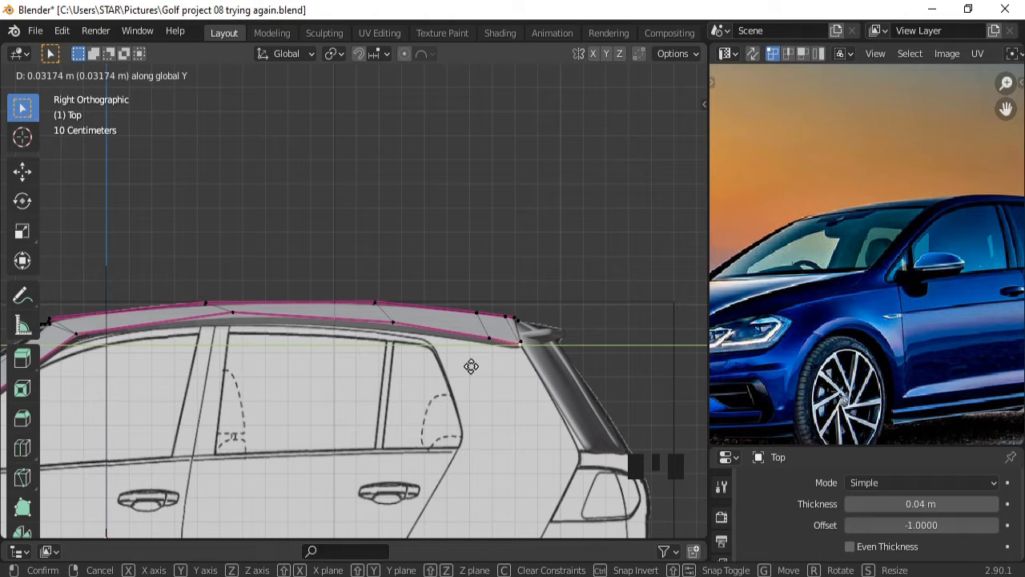
pyautogui.click(472, 366)
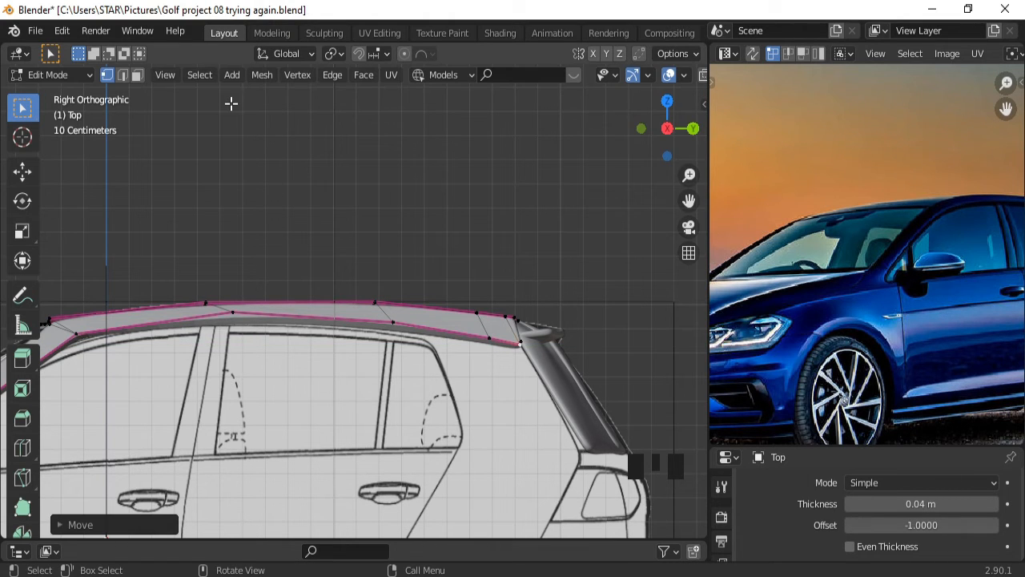
pyautogui.keyDown('ctrl'); pyautogui.moveTo(430, 346); pyautogui.dragTo(423, 299, button='middle'); pyautogui.keyUp('ctrl')
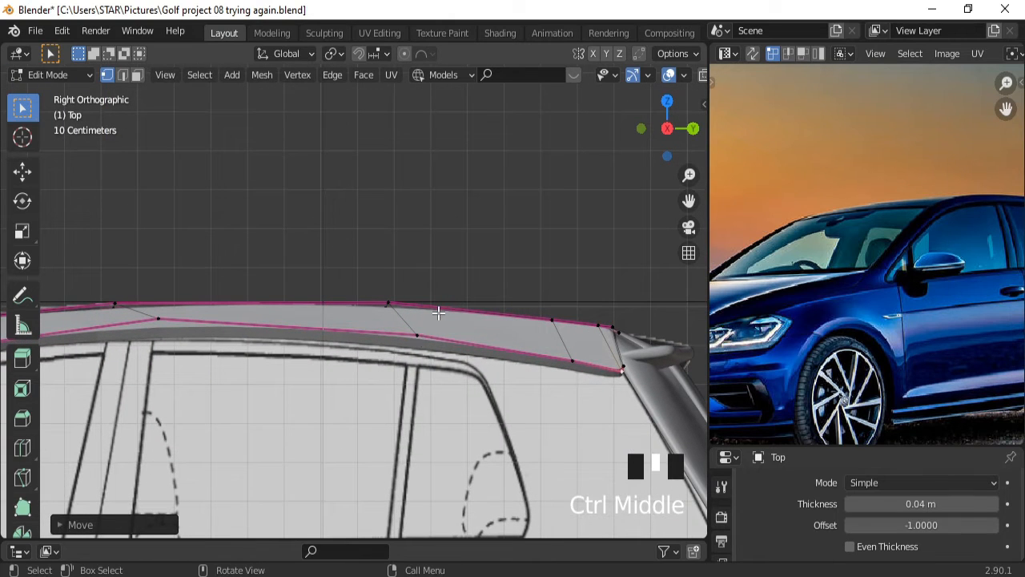
# Cut another edge loop across the roof strip's rear section.
pyautogui.hotkey('ctrl', 'r')
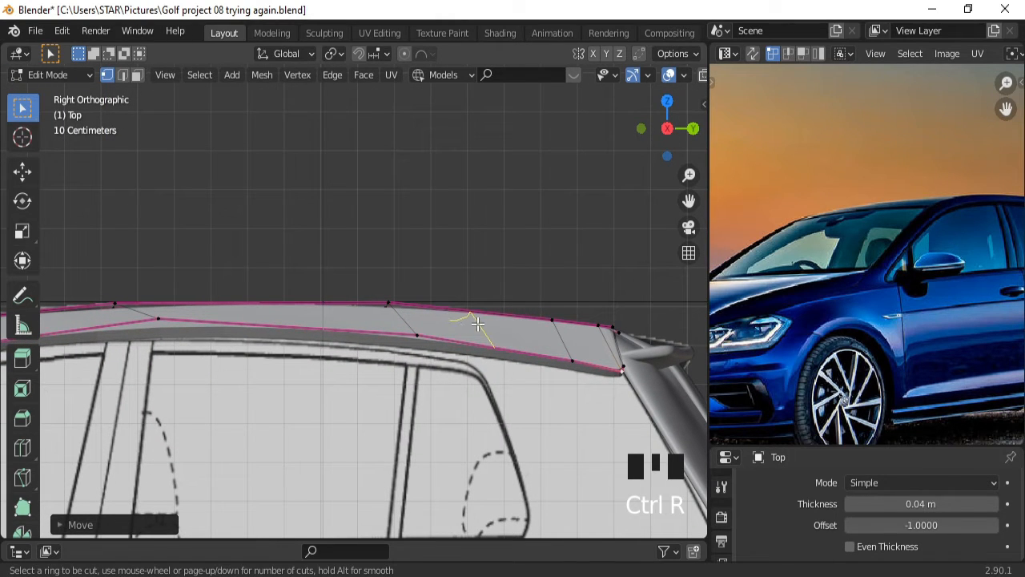
pyautogui.click(470, 314)
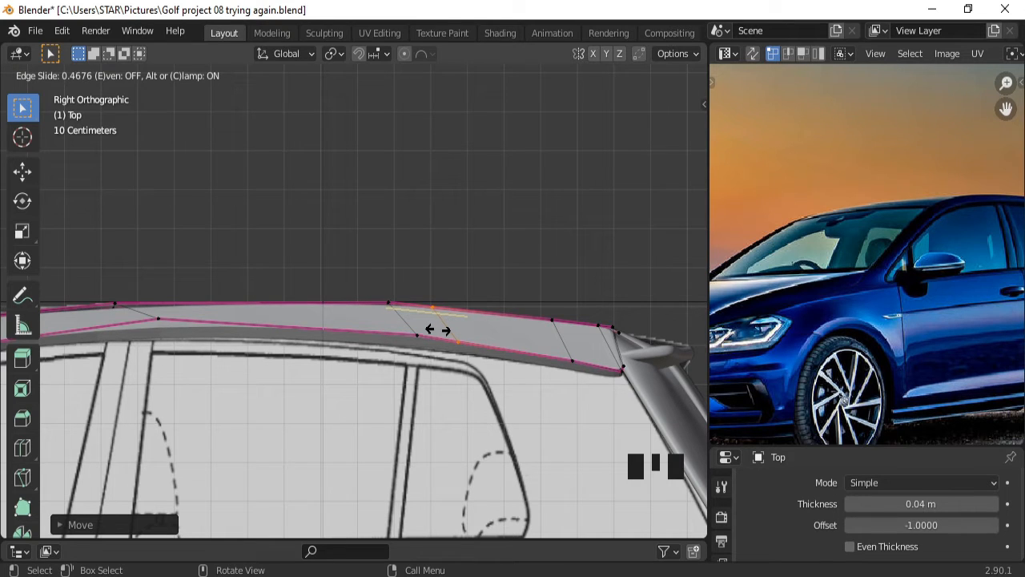
pyautogui.click(436, 331)
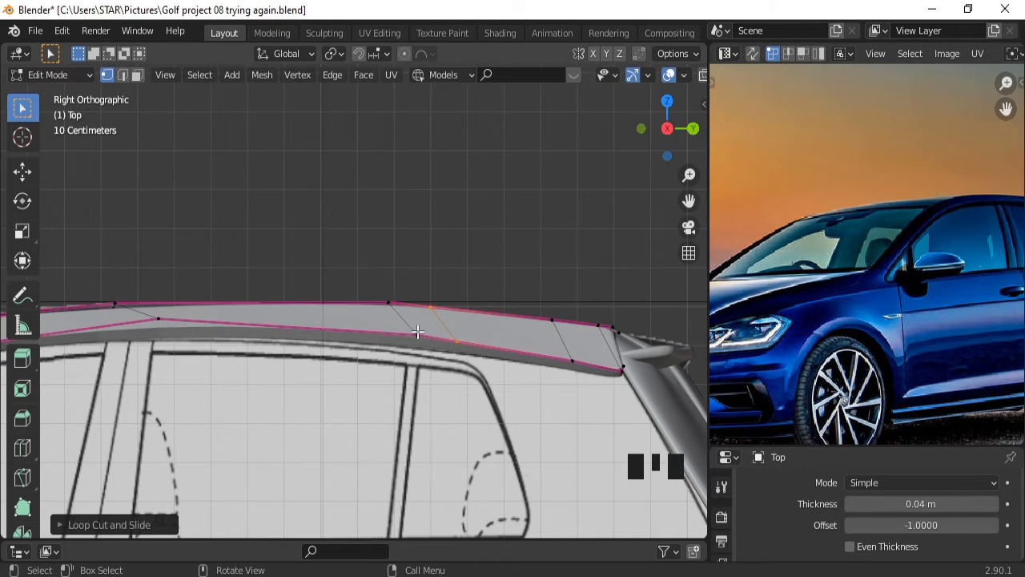
# Select the roof strip's two lower rear edges in edge select mode.
pyautogui.click(122, 76)
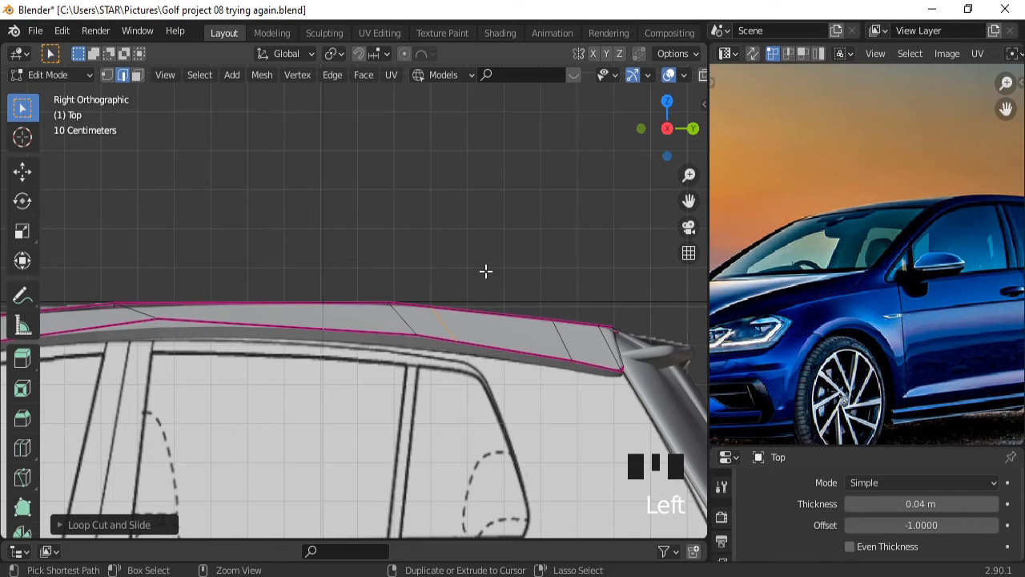
pyautogui.keyDown('ctrl'); pyautogui.moveTo(556, 305); pyautogui.dragTo(539, 324, button='middle'); pyautogui.keyUp('ctrl')
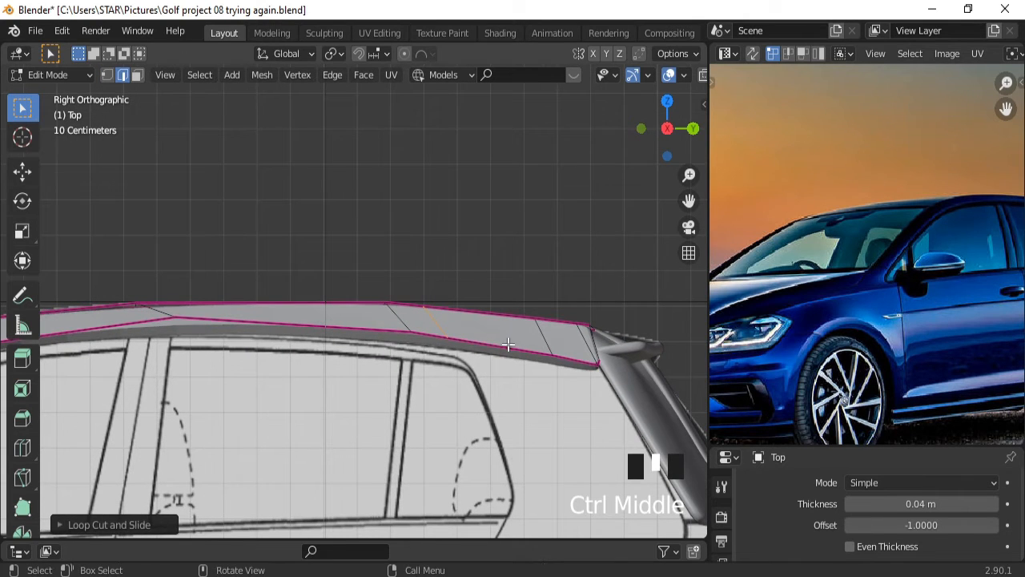
pyautogui.click(508, 344)
pyautogui.keyDown('shift'); pyautogui.click(572, 357); pyautogui.keyUp('shift')
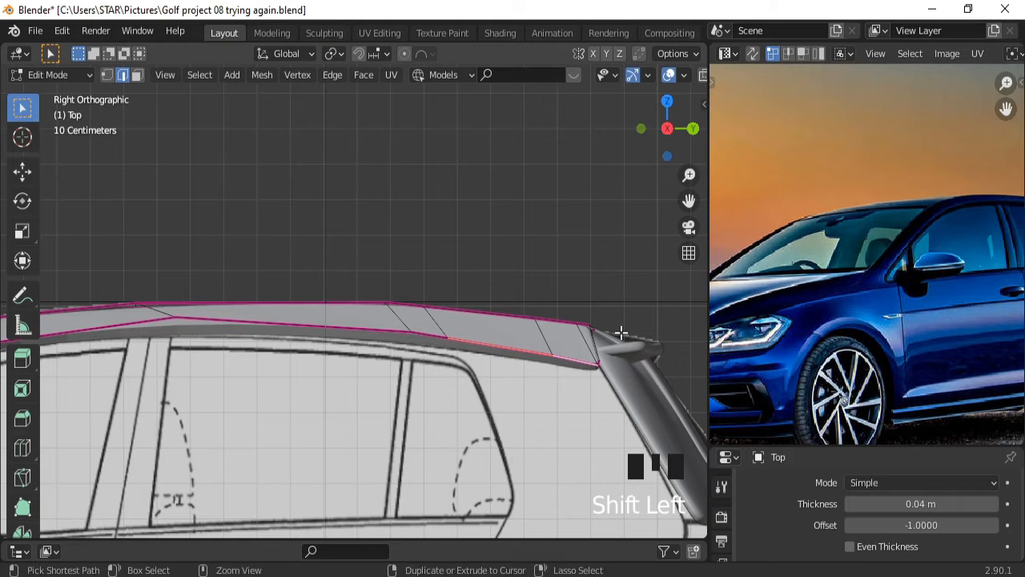
pyautogui.keyDown('ctrl'); pyautogui.moveTo(620, 333); pyautogui.dragTo(595, 455, button='middle'); pyautogui.keyUp('ctrl')
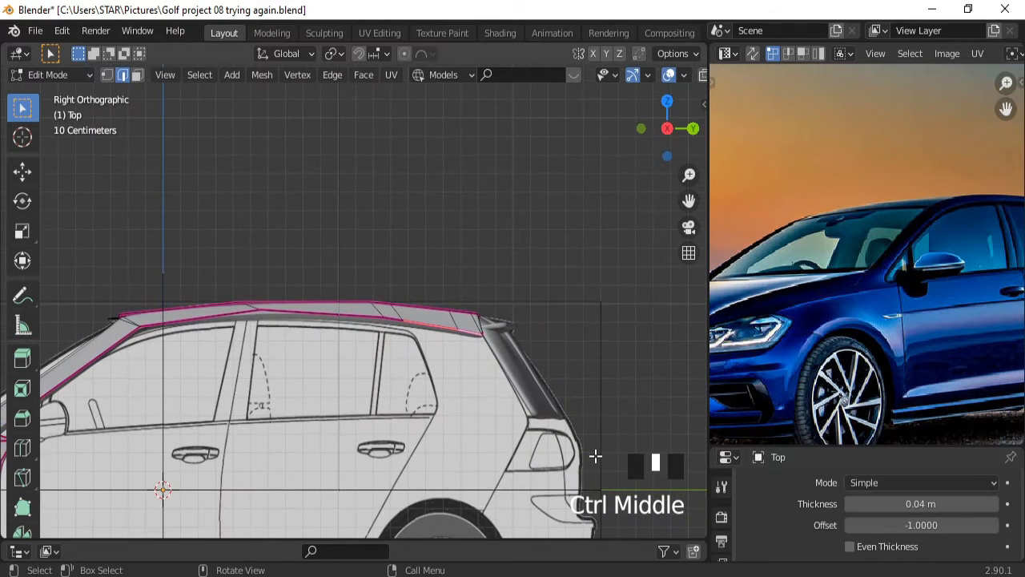
# Extrude the lower rear roof edges down along Z and slide them back along Y to the tail lights.
pyautogui.press('e')
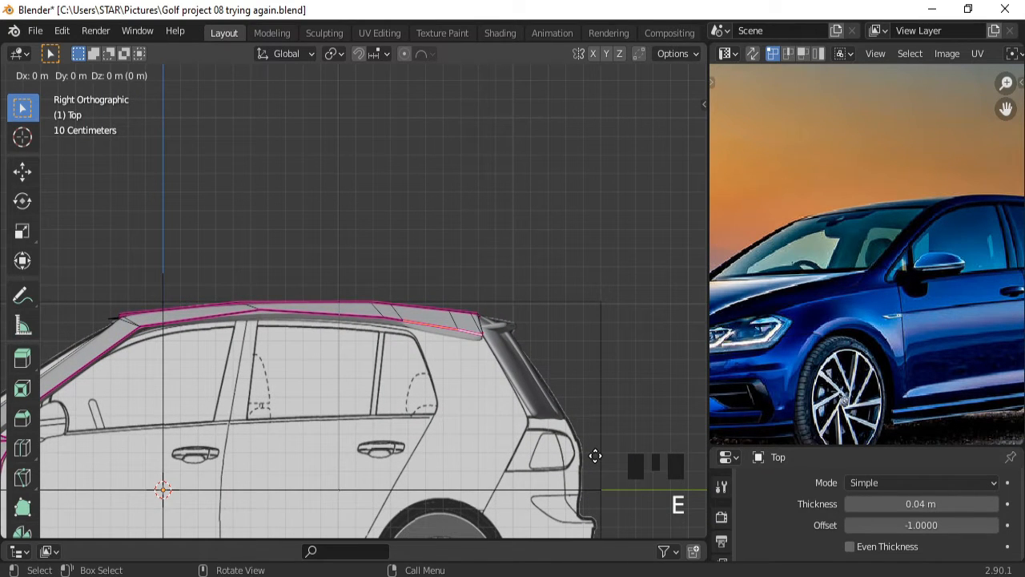
pyautogui.press('z')
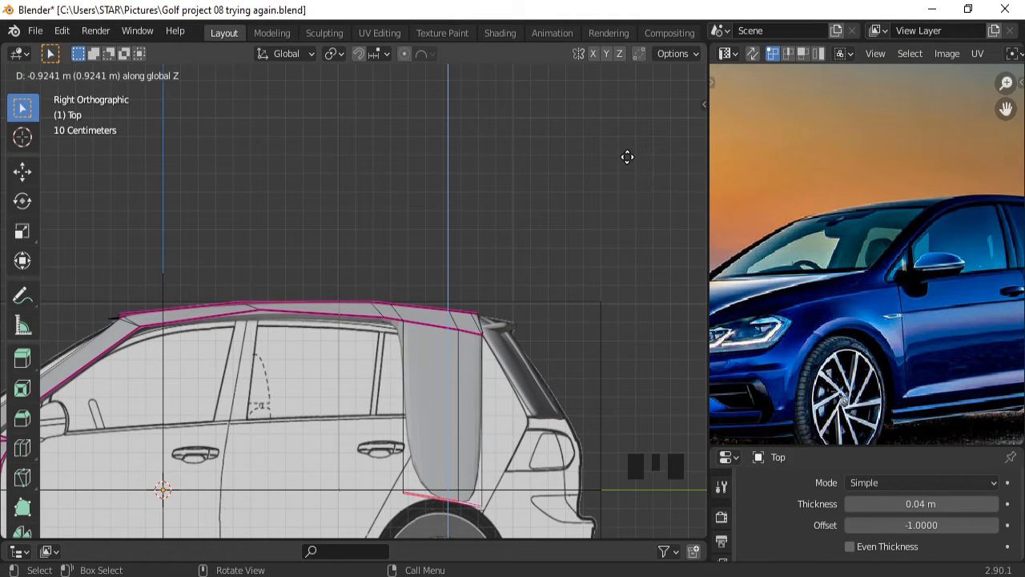
pyautogui.click(628, 158)
pyautogui.press('g')
pyautogui.press('y')
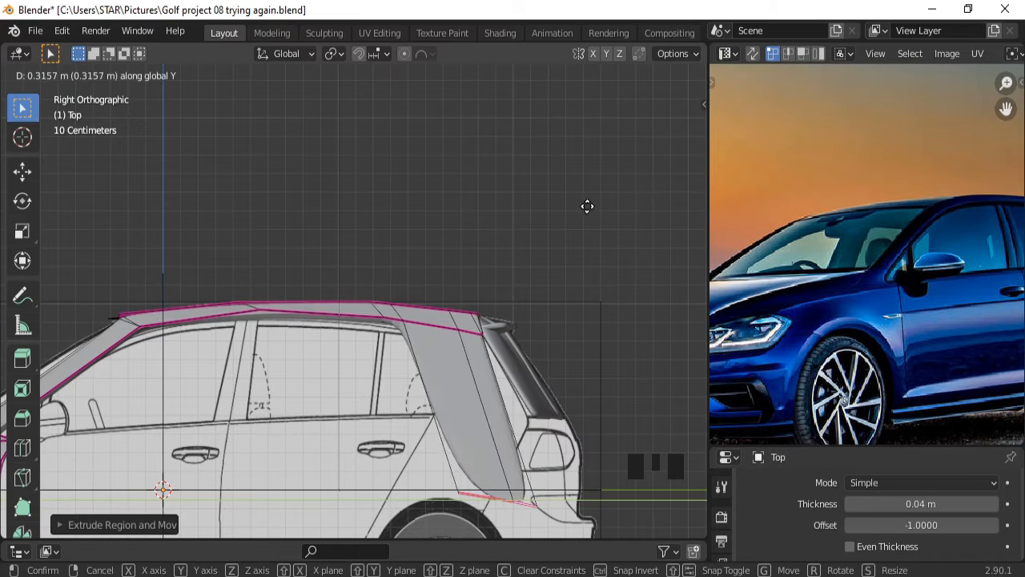
pyautogui.click(636, 198)
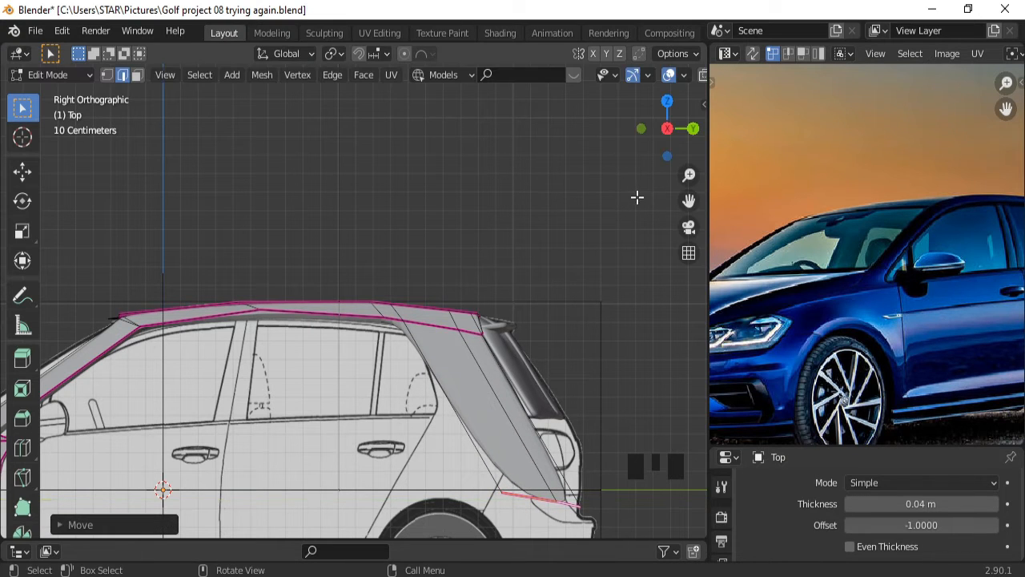
# Cut an edge loop across the new side panel near the roof.
pyautogui.hotkey('ctrl', 'r')
pyautogui.click(491, 400)
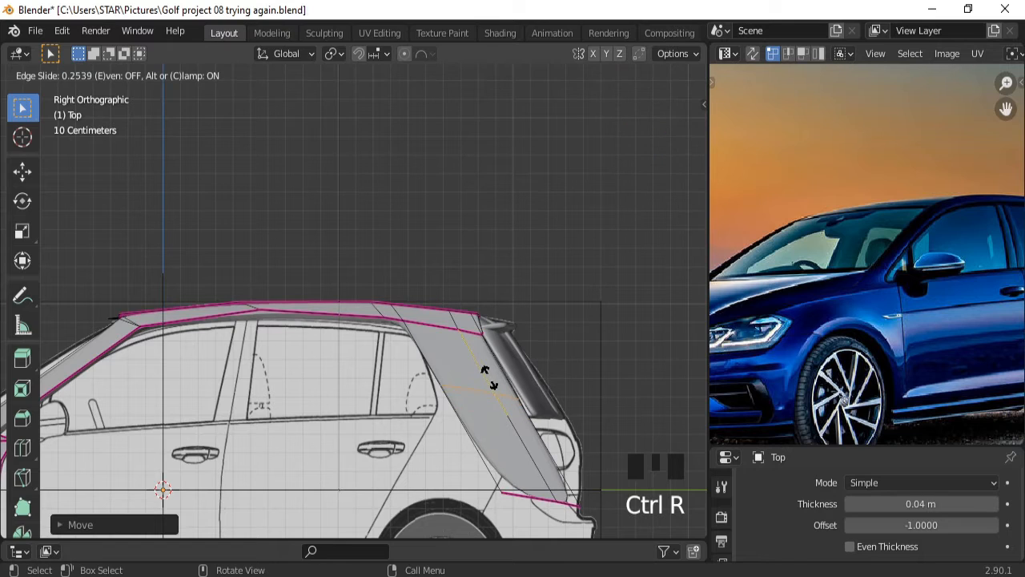
pyautogui.click(439, 326)
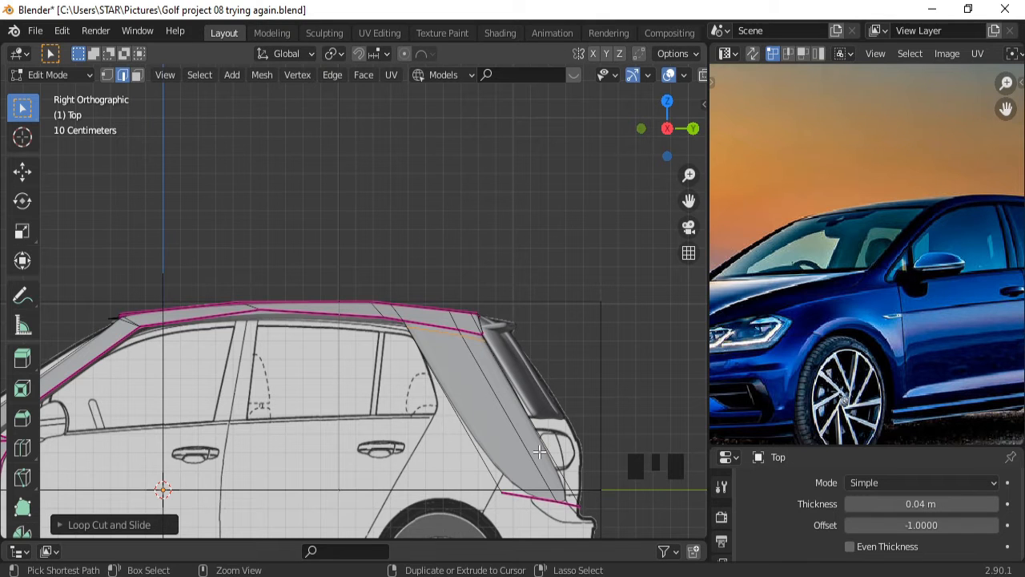
# Frame the rear side panel and cut a loop across its middle.
pyautogui.press('ctrl+KP_2')
pyautogui.press('ctrl+KP_2')
pyautogui.press('ctrl+KP_2')
pyautogui.press('ctrl+KP_2')
pyautogui.press('ctrl+KP_2')
pyautogui.press('ctrl+KP_2')
pyautogui.keyDown('ctrl'); pyautogui.moveTo(540, 452); pyautogui.dragTo(556, 384, button='middle'); pyautogui.keyUp('ctrl')
pyautogui.hotkey('ctrl', 'r')
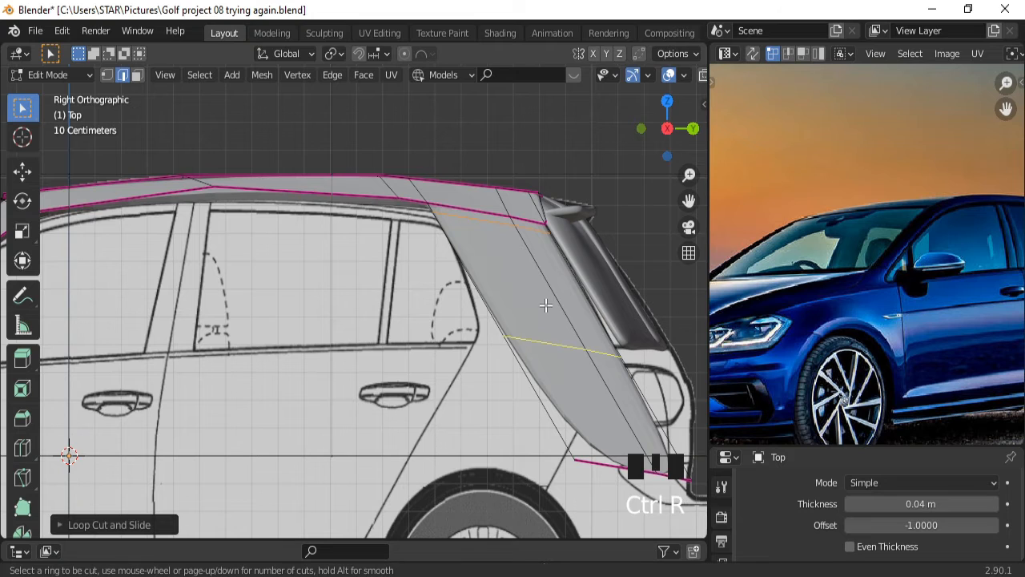
pyautogui.click(540, 321)
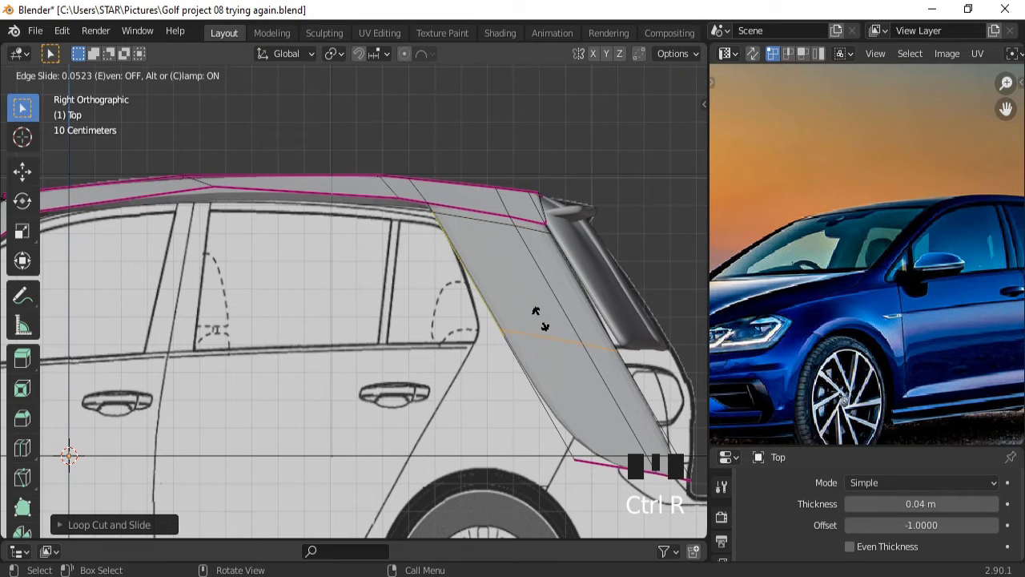
pyautogui.click(539, 316)
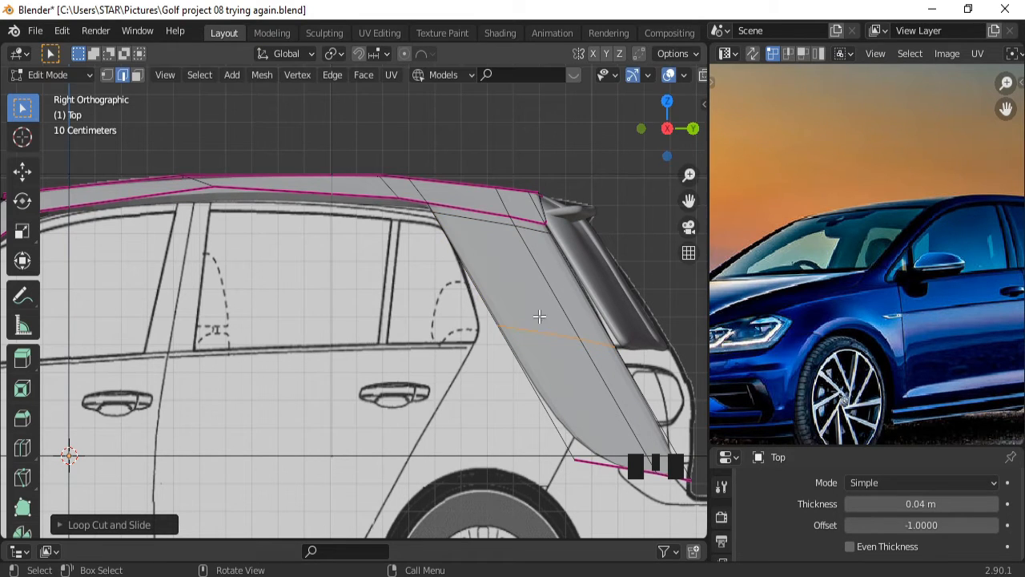
# Cut a lengthwise loop along the panel, then return to vertex select.
pyautogui.hotkey('ctrl', 'r')
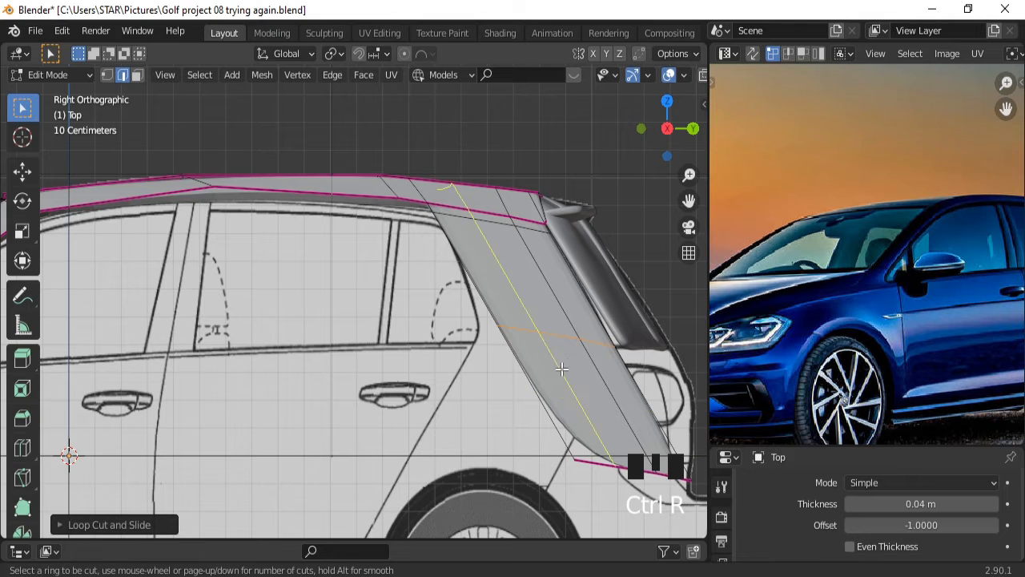
pyautogui.click(561, 369)
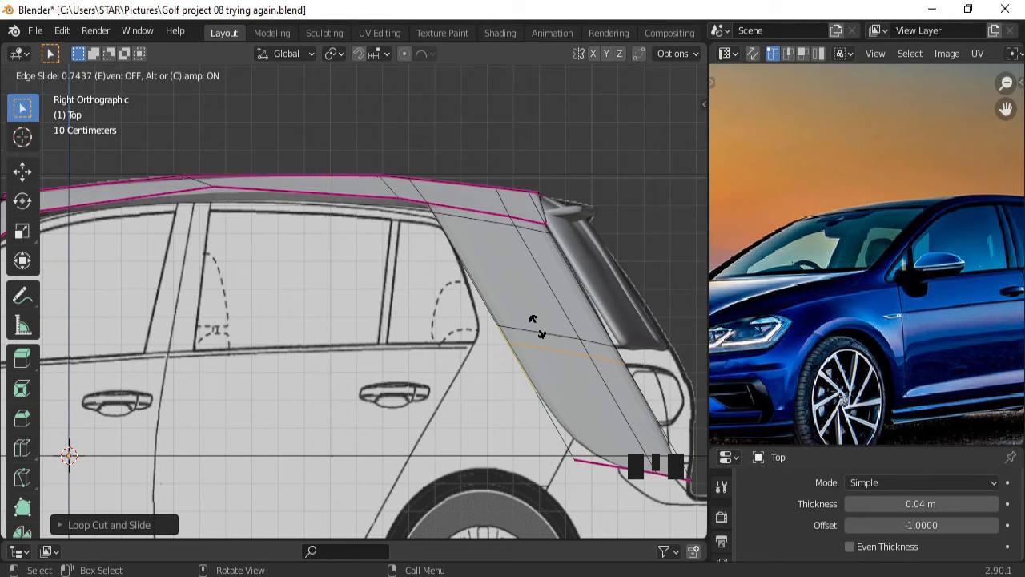
pyautogui.click(536, 326)
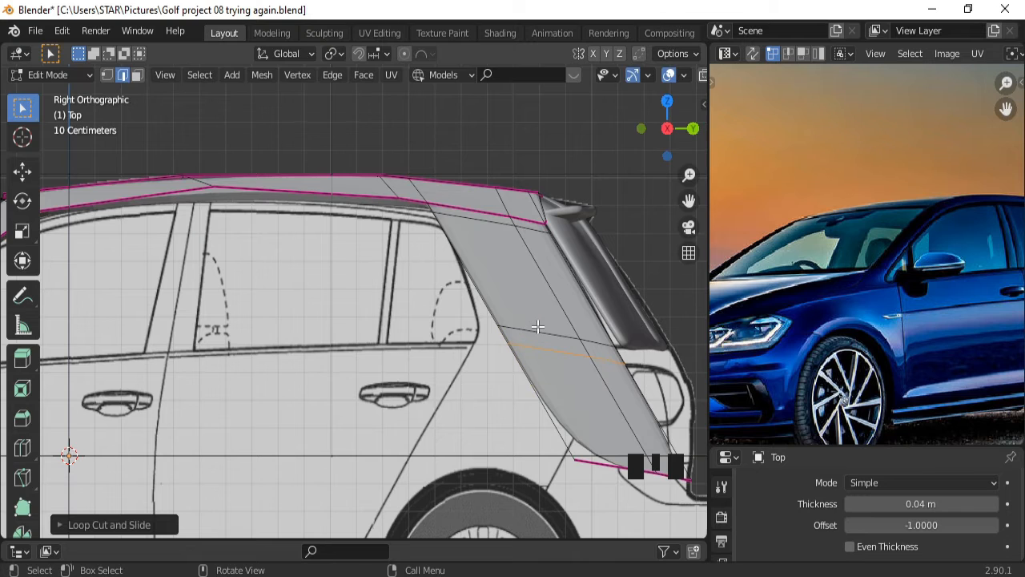
pyautogui.click(107, 74)
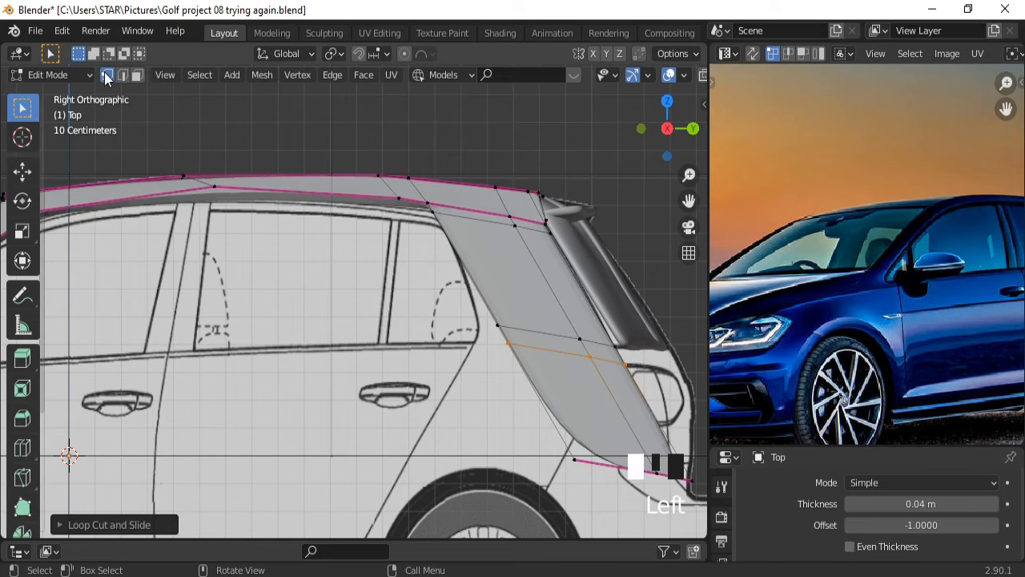
# Slide three side-panel vertices, at the roof and lower edge, along Y onto the blueprint.
pyautogui.click(496, 324)
pyautogui.press('g')
pyautogui.press('y')
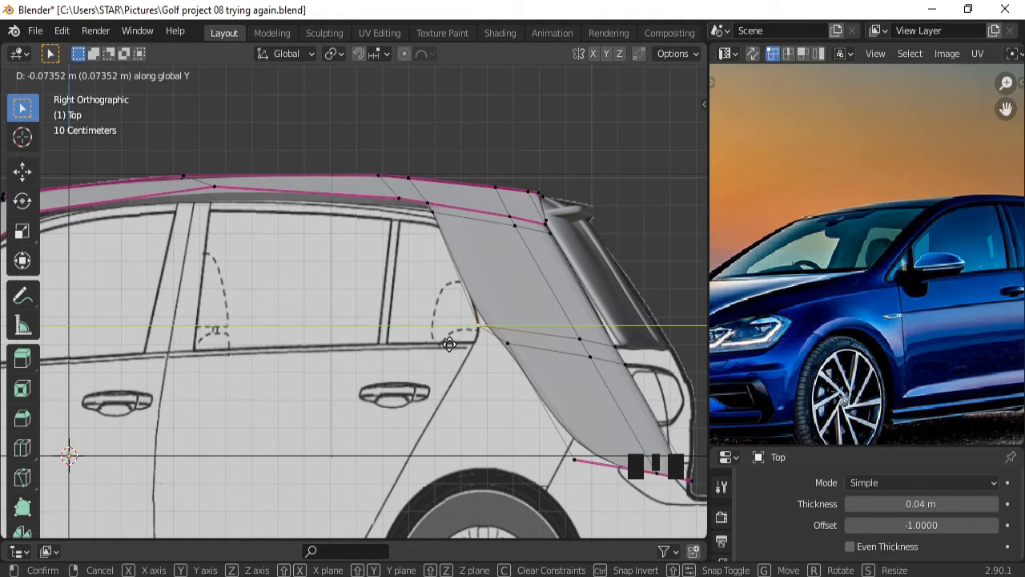
pyautogui.click(454, 330)
pyautogui.click(432, 213)
pyautogui.press('g')
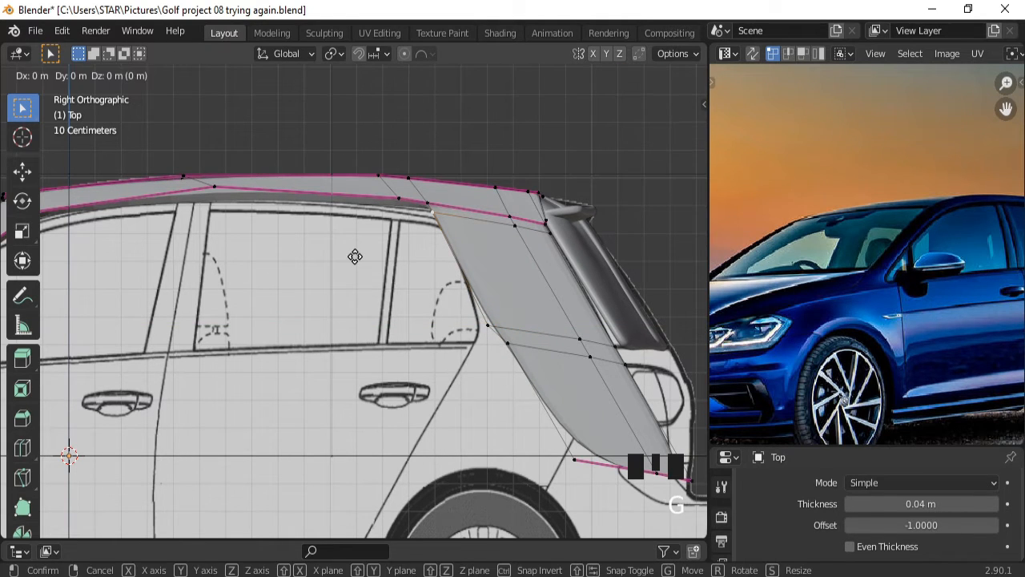
pyautogui.press('y')
pyautogui.click(364, 257)
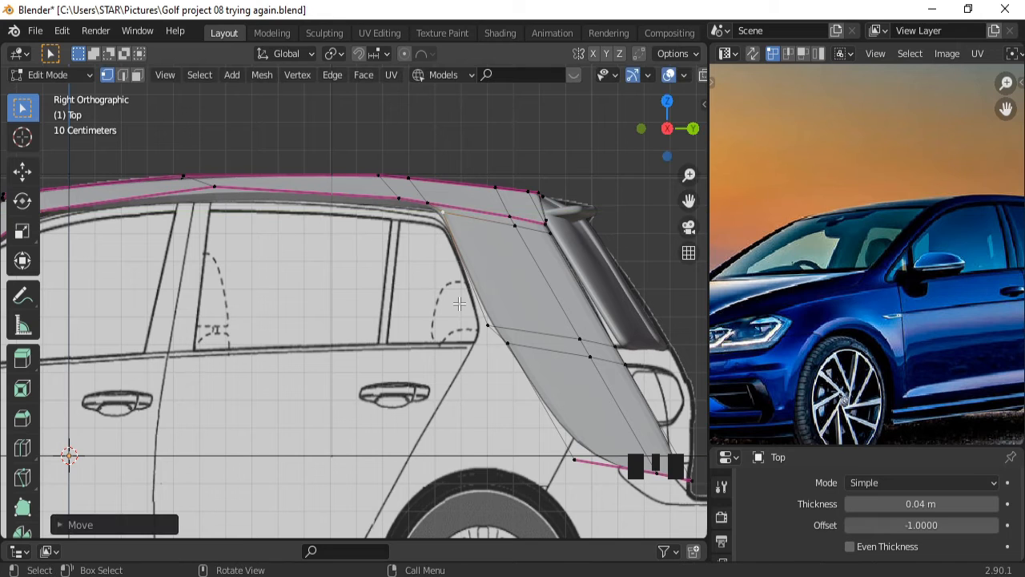
pyautogui.click(487, 326)
pyautogui.press('g')
pyautogui.press('y')
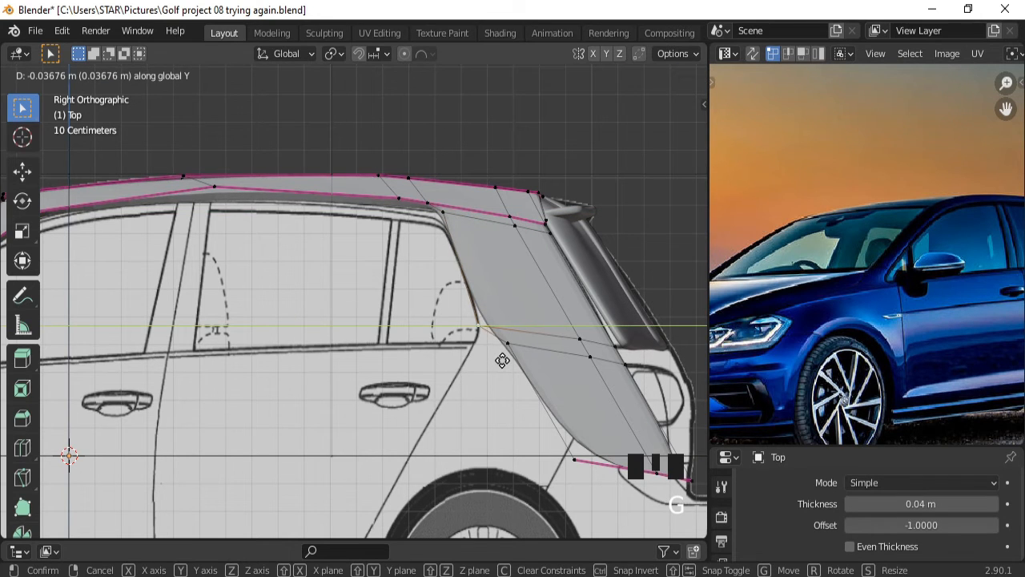
pyautogui.click(501, 360)
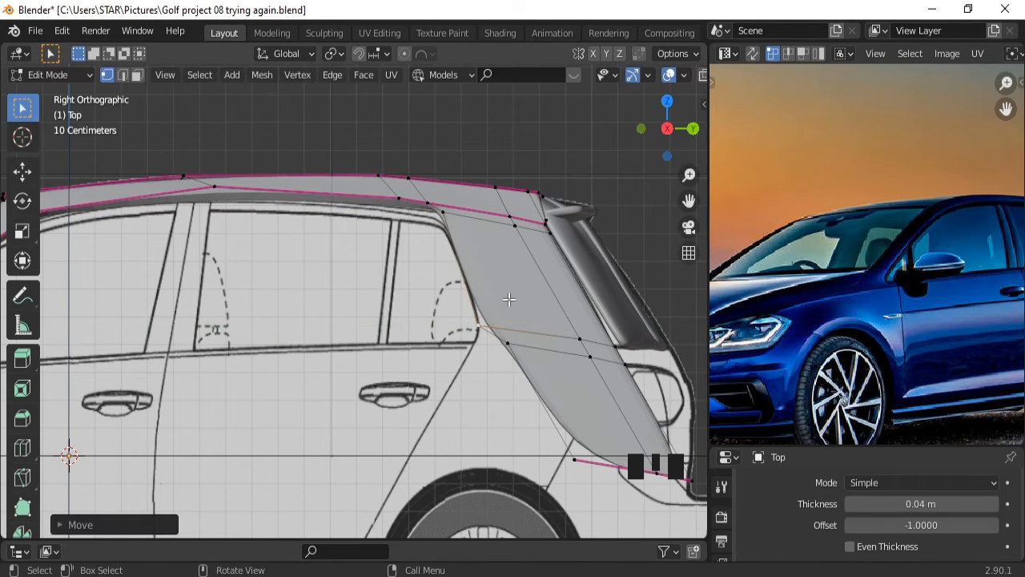
# Add a horizontal loop through the panel and slide its vertices along Y onto the window outline.
pyautogui.hotkey('ctrl', 'r')
pyautogui.click(540, 282)
pyautogui.click(540, 283)
pyautogui.click(460, 271)
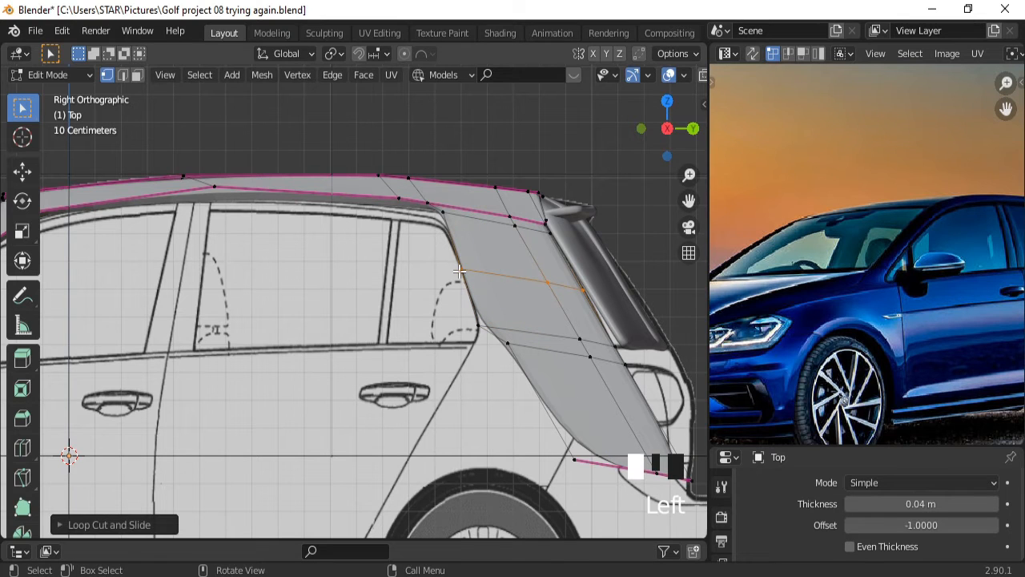
pyautogui.press('g')
pyautogui.press('y')
pyautogui.click(385, 294)
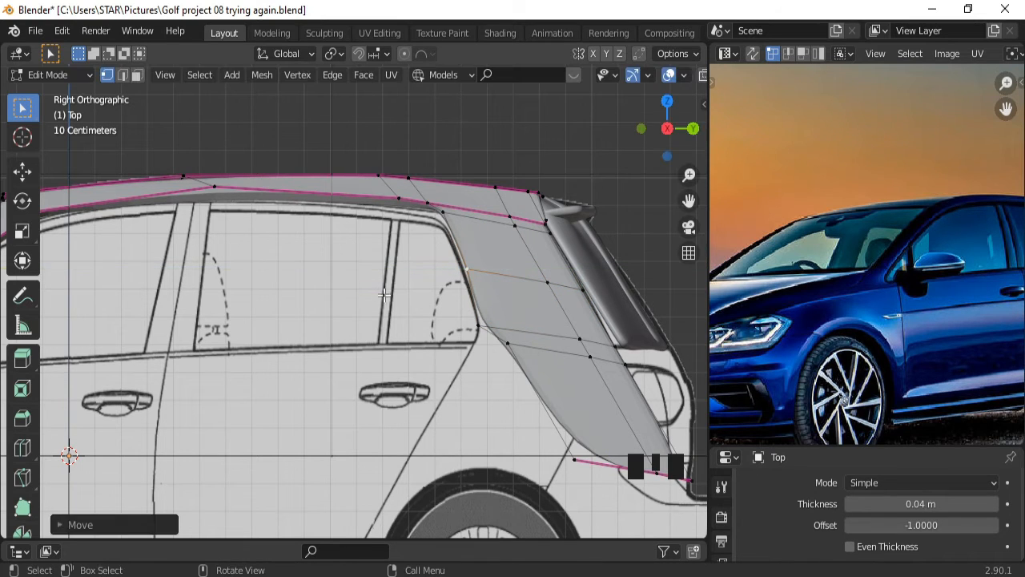
pyautogui.click(479, 328)
pyautogui.press('g')
pyautogui.press('y')
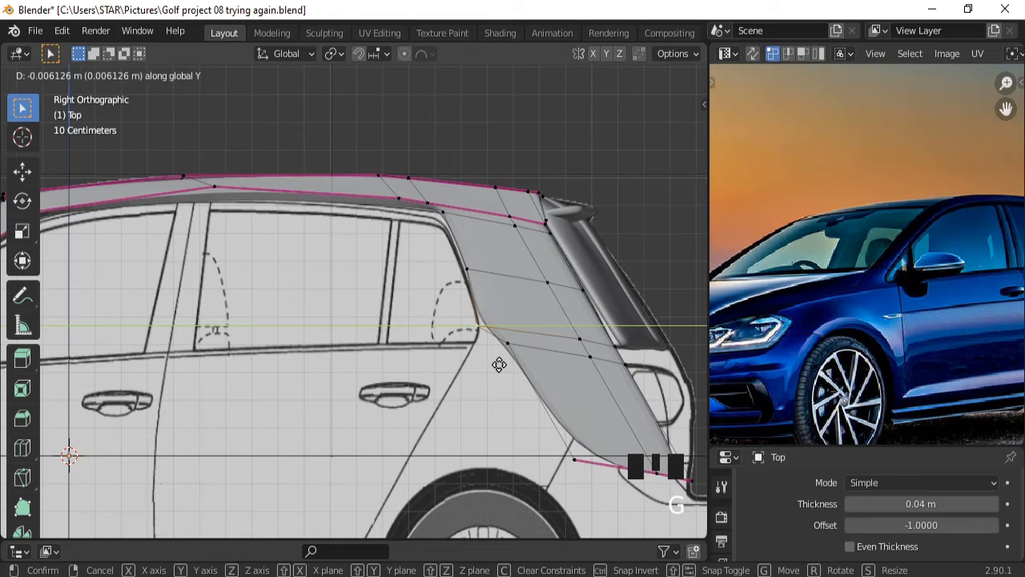
pyautogui.click(499, 365)
pyautogui.click(467, 269)
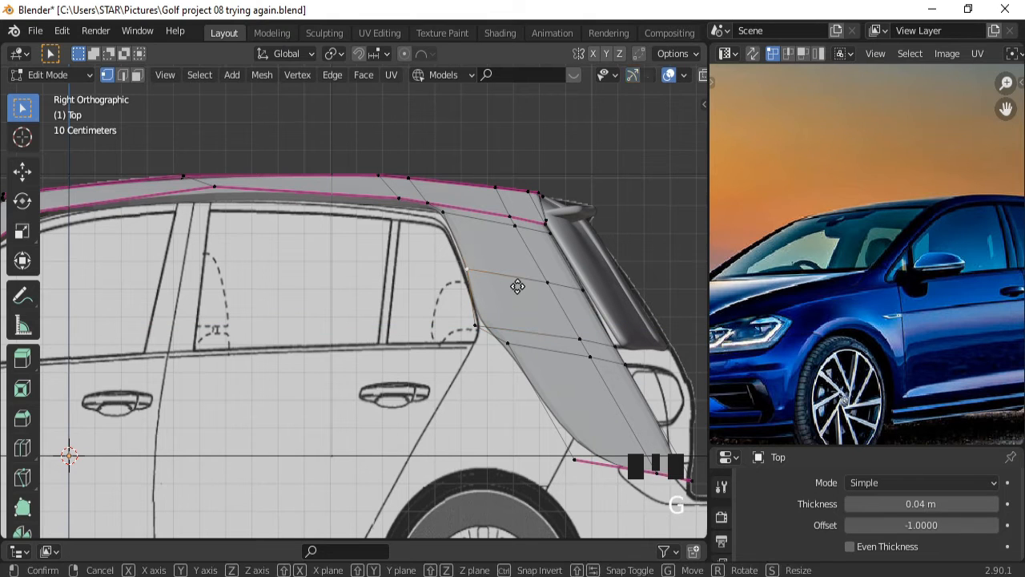
pyautogui.press('g')
pyautogui.press('y')
pyautogui.click(515, 286)
# Fine-tune the corner vertices where the panel meets the roof, then select the lower rear vertex.
pyautogui.click(445, 215)
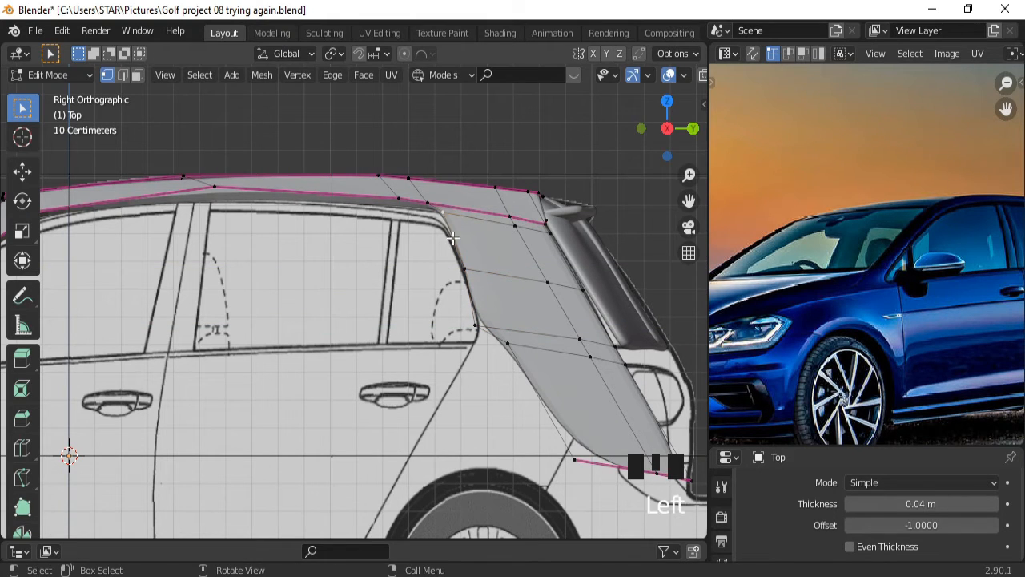
pyautogui.press('g')
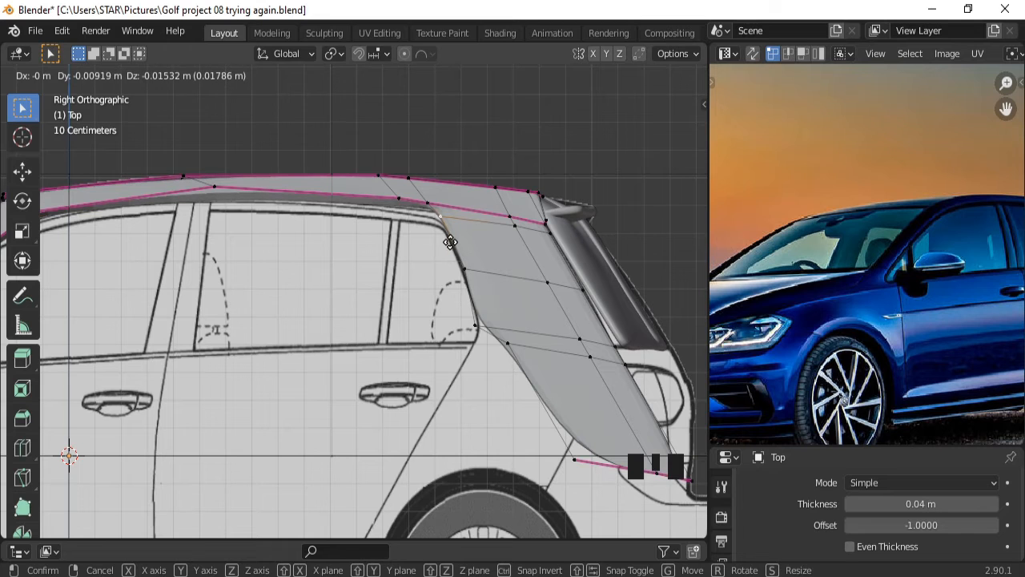
pyautogui.click(438, 216)
pyautogui.click(429, 206)
pyautogui.press('g')
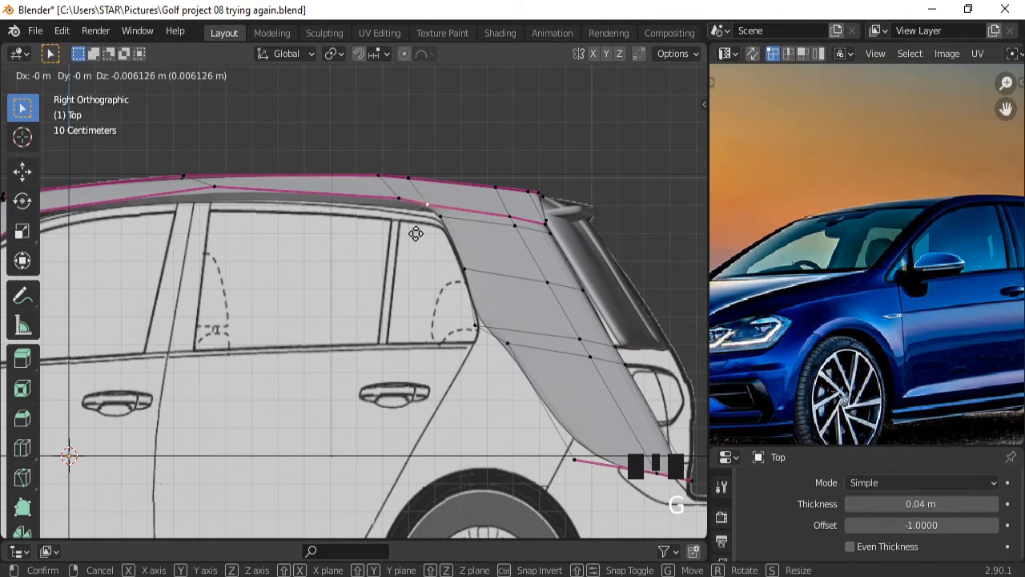
pyautogui.click(428, 207)
pyautogui.keyDown('ctrl'); pyautogui.moveTo(539, 278); pyautogui.dragTo(512, 329, button='middle'); pyautogui.keyUp('ctrl')
pyautogui.click(501, 335)
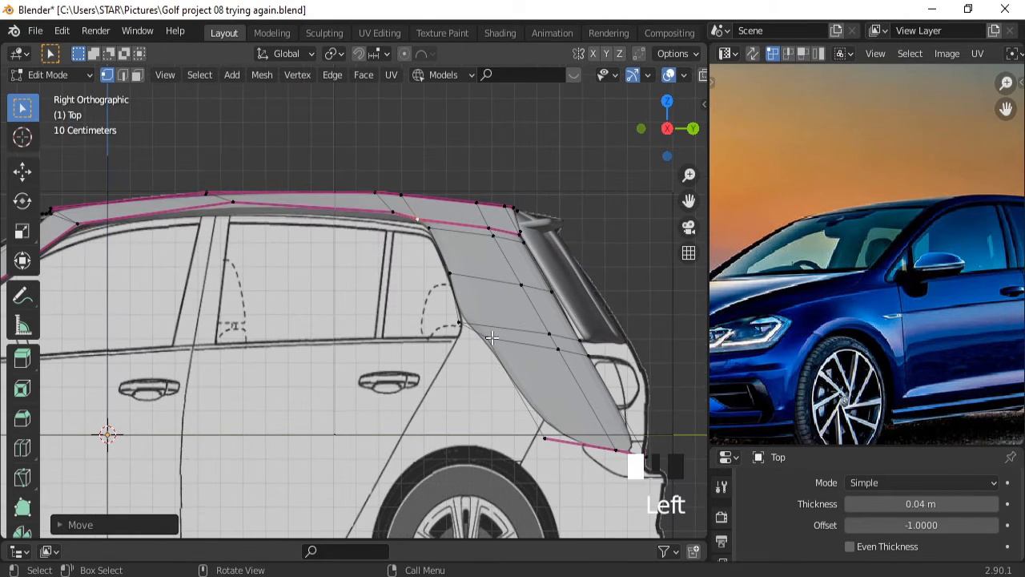
# Move the panel's lower rear vertex forward along Y.
pyautogui.press('g')
pyautogui.press('y')
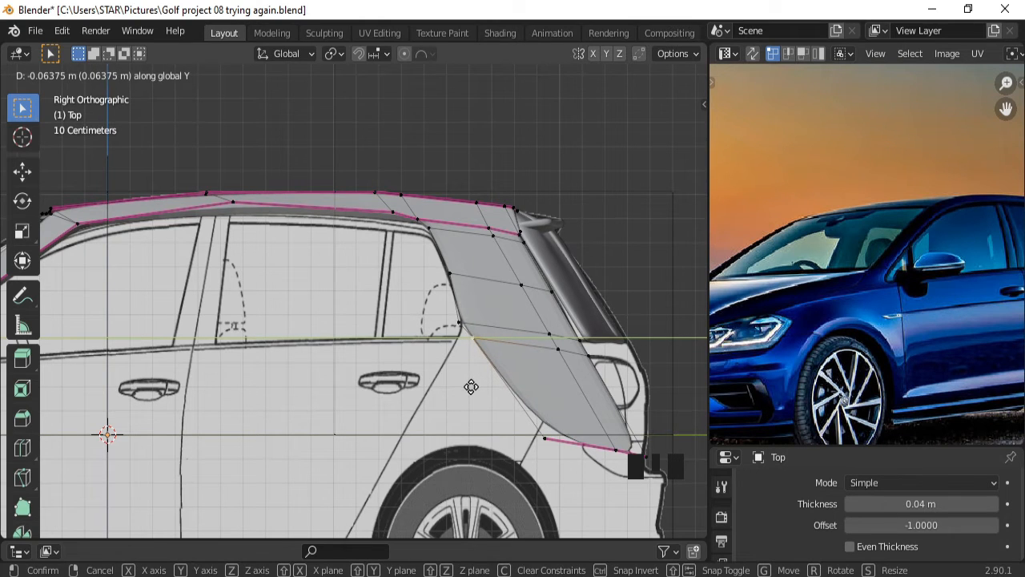
pyautogui.click(473, 389)
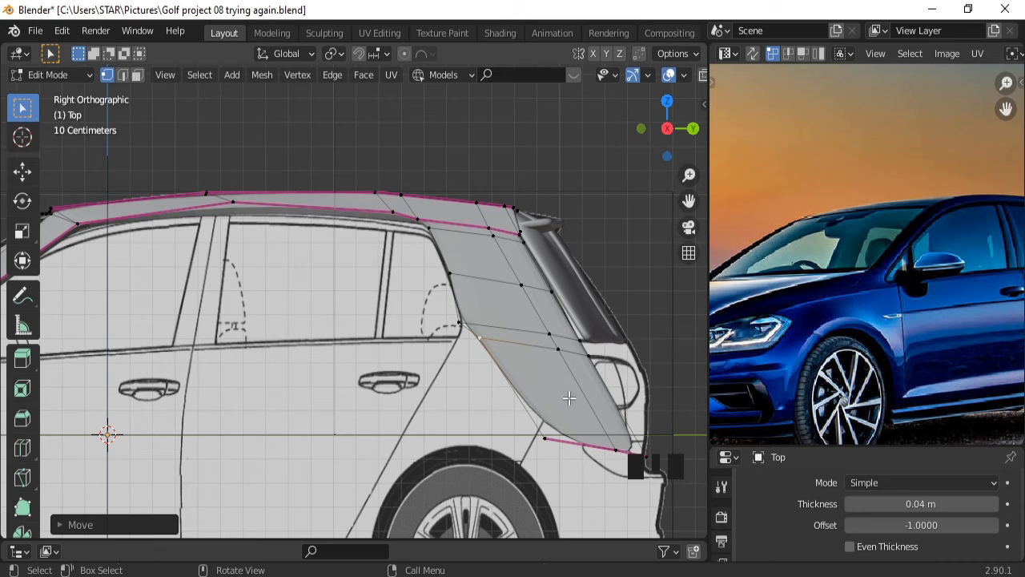
# Move the panel's bottom rear edge about 0.45 m forward and 0.24 m up, then scale it shorter.
pyautogui.click(570, 444)
pyautogui.click(123, 75)
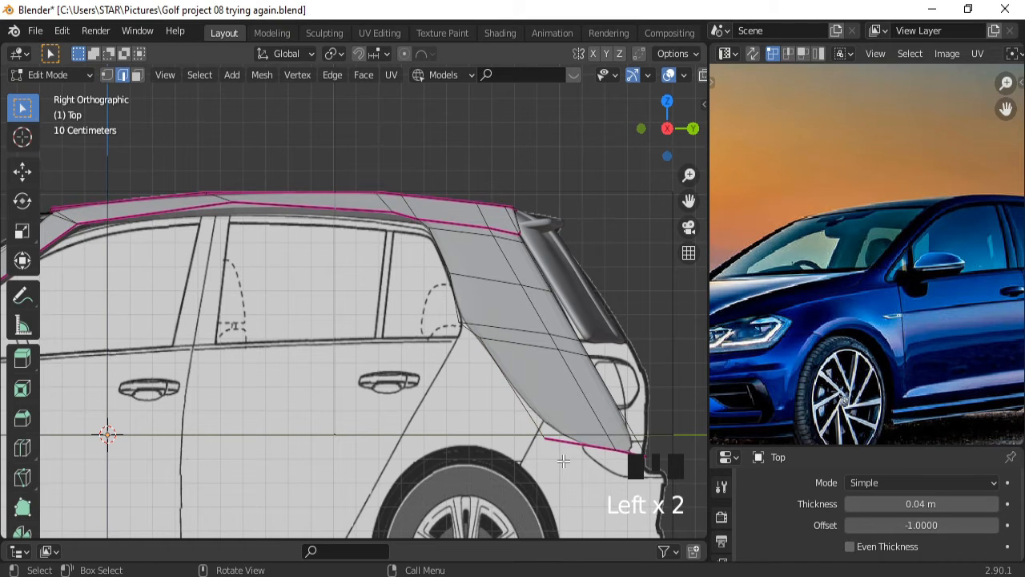
pyautogui.press('g')
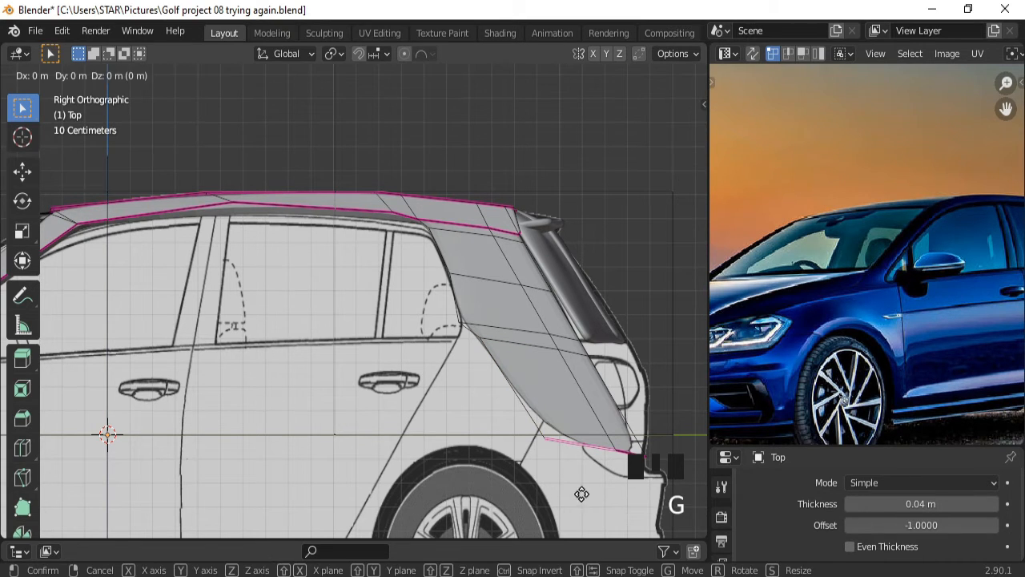
pyautogui.click(468, 458)
pyautogui.click(602, 445)
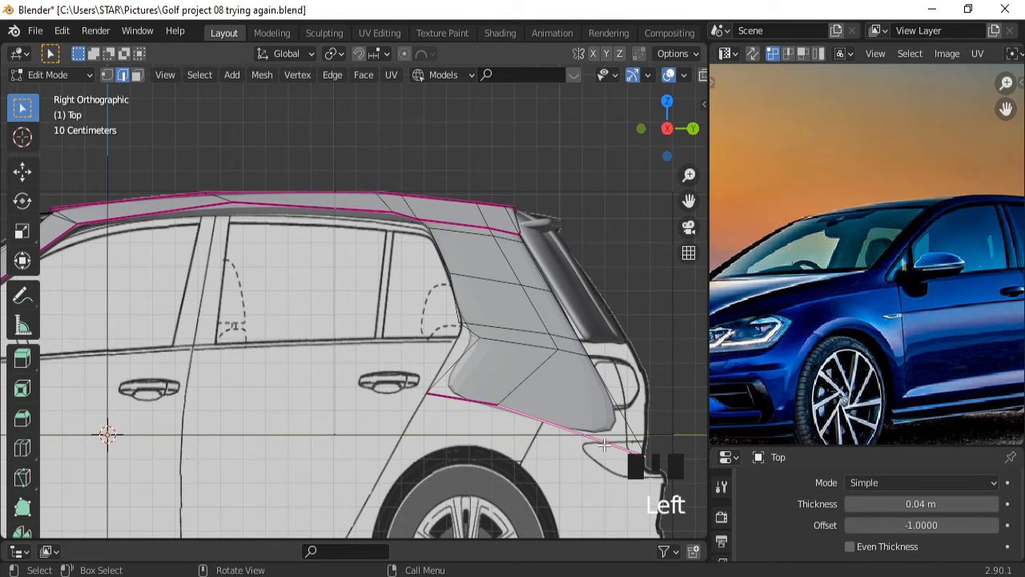
pyautogui.press('g')
pyautogui.press('s')
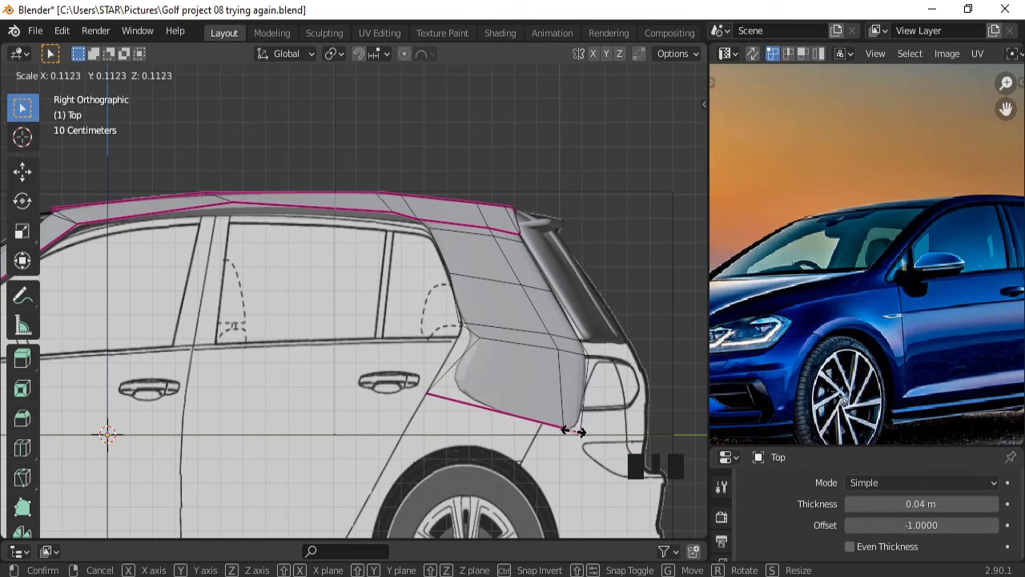
pyautogui.click(604, 432)
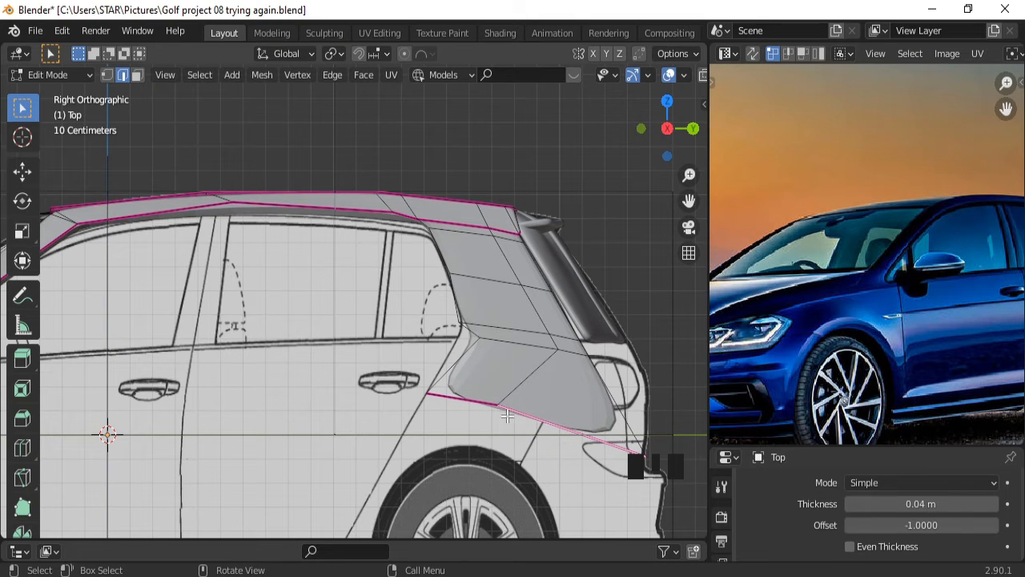
pyautogui.click(106, 74)
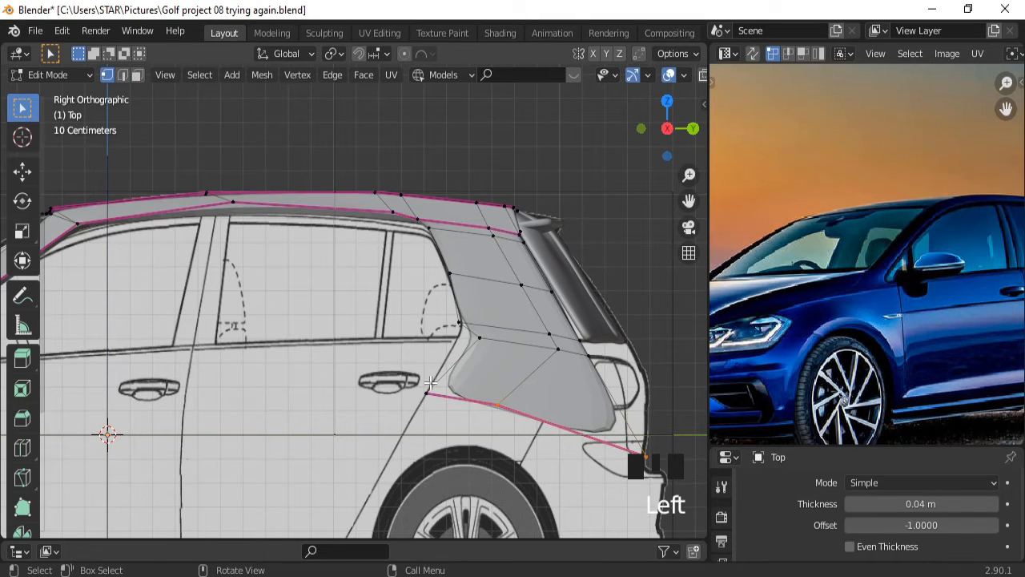
# Slide the panel's rear bottom vertex and the next two panel vertices along global Y.
pyautogui.click(633, 463)
pyautogui.press('g')
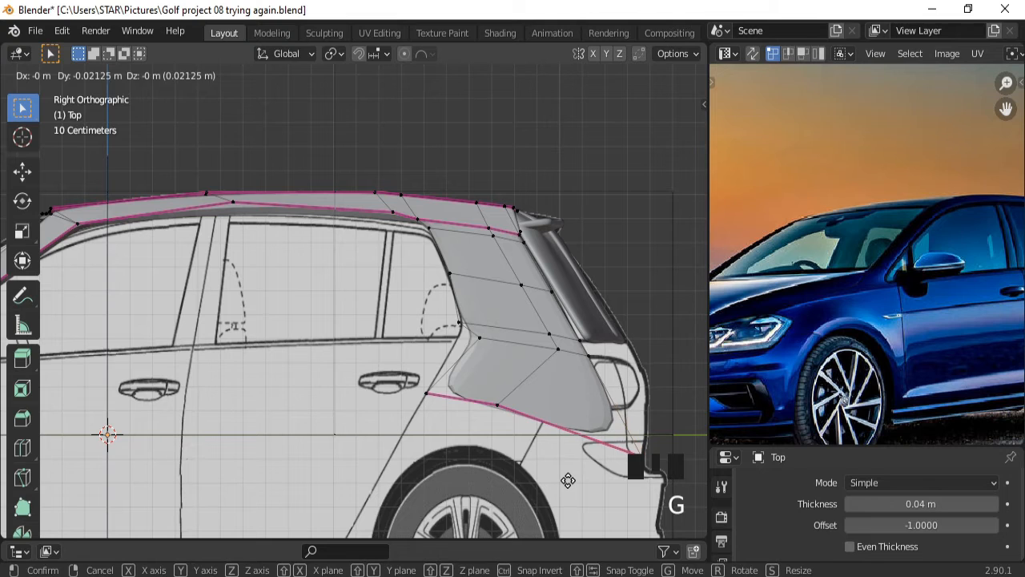
pyautogui.press('y')
pyautogui.click(535, 372)
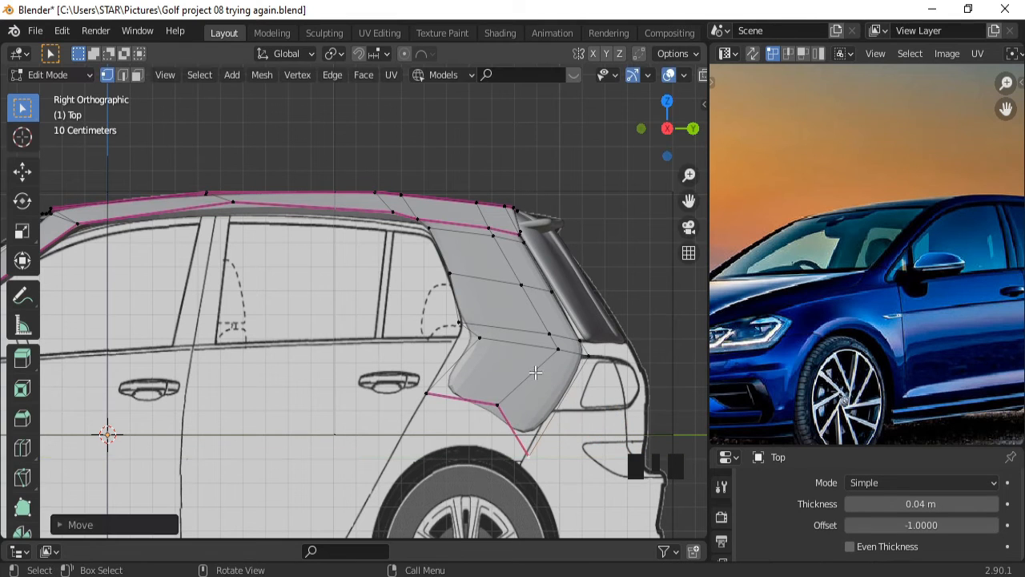
pyautogui.click(560, 348)
pyautogui.press('g')
pyautogui.press('y')
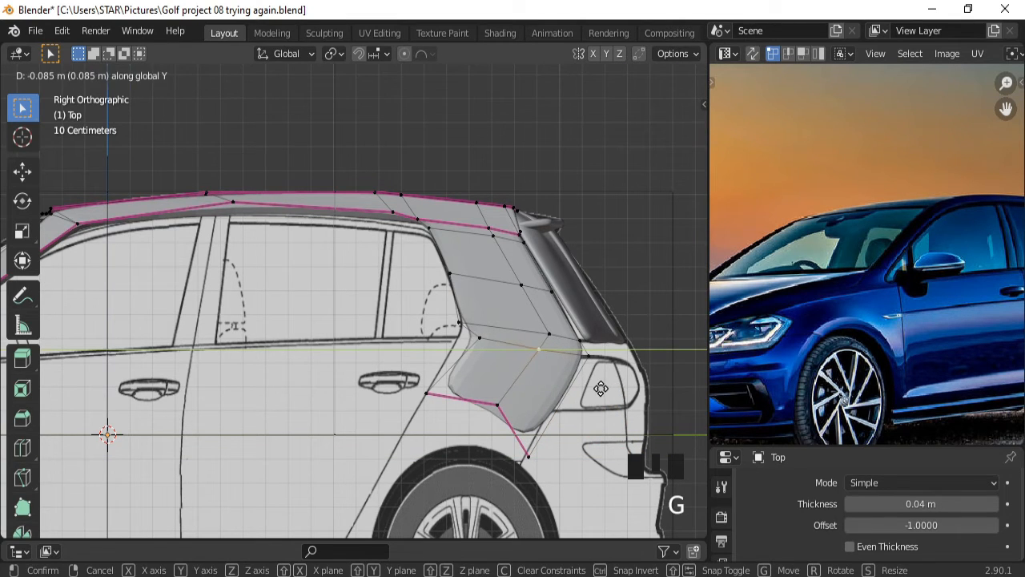
pyautogui.click(560, 349)
pyautogui.click(560, 349)
pyautogui.press('g')
pyautogui.press('y')
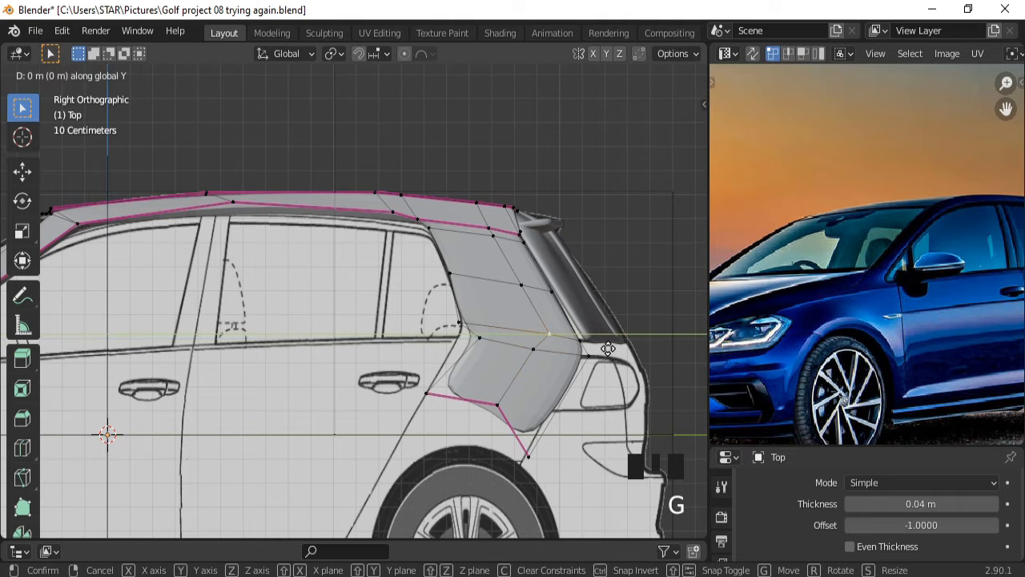
pyautogui.click(599, 345)
# Move the tail-light vertex along Y, then shift a lower panel vertex along Y and lower it on Z.
pyautogui.click(592, 356)
pyautogui.press('g')
pyautogui.press('y')
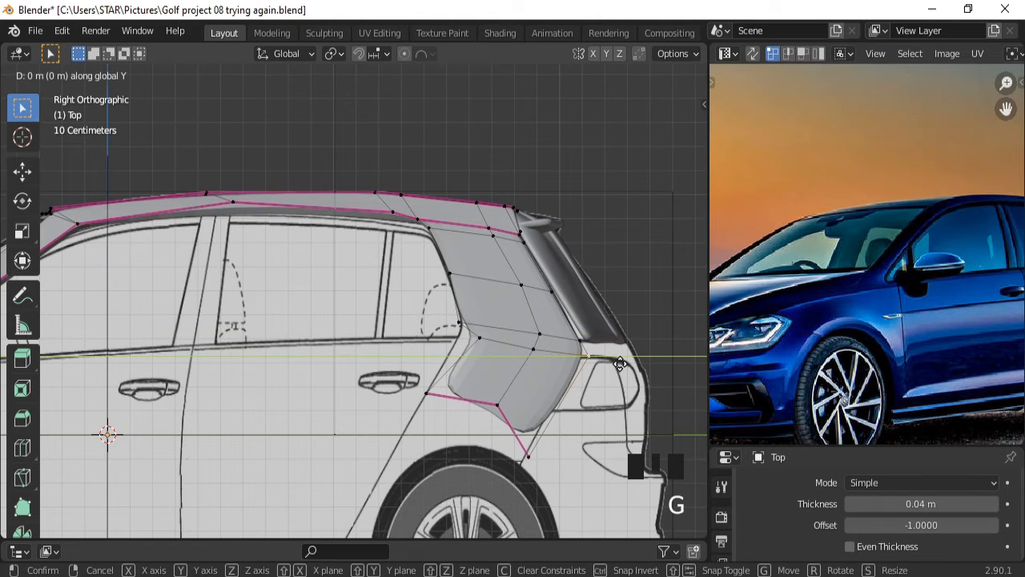
pyautogui.click(541, 362)
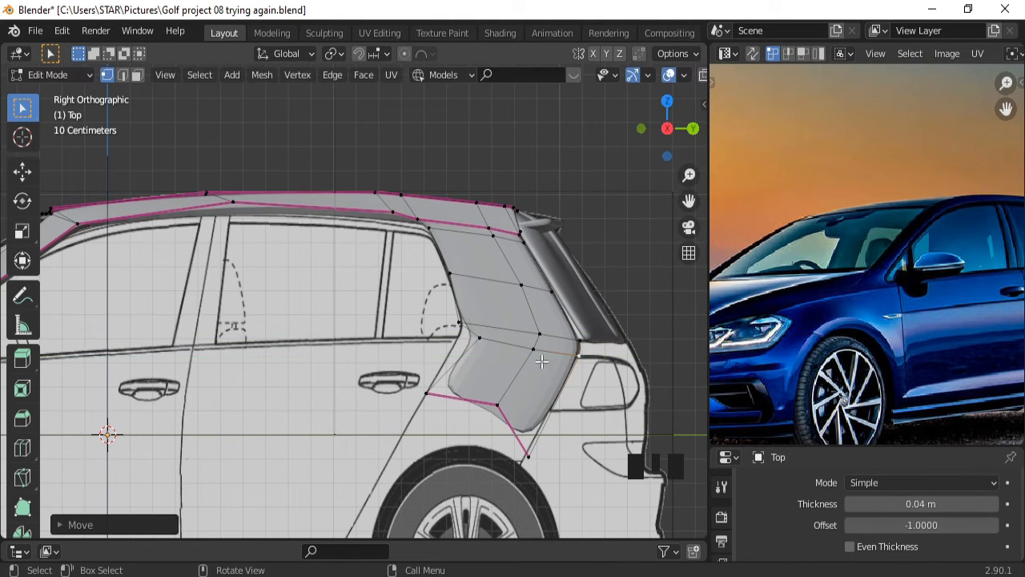
pyautogui.click(495, 403)
pyautogui.press('g')
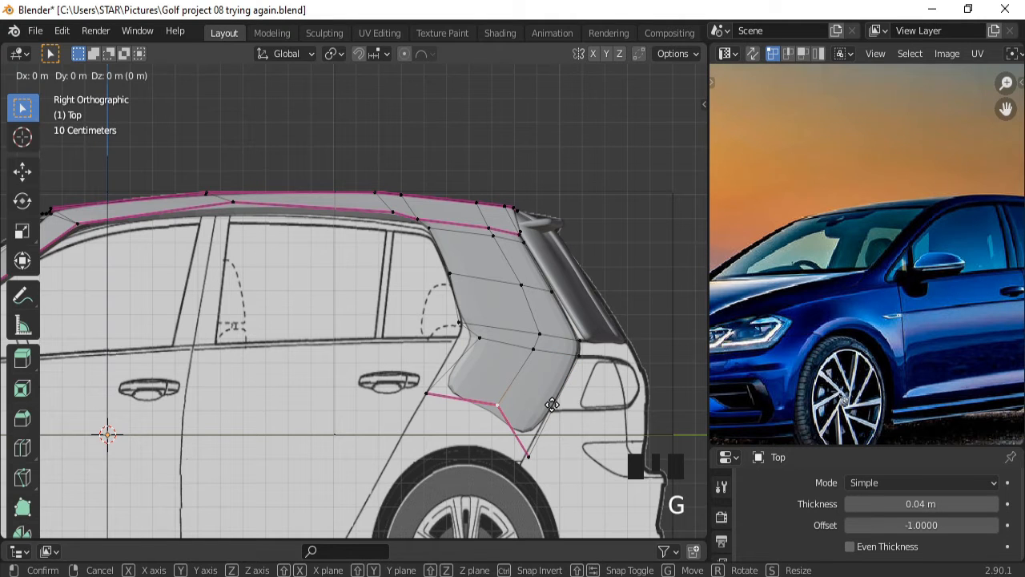
pyautogui.press('y')
pyautogui.click(549, 407)
pyautogui.press('g')
pyautogui.press('y')
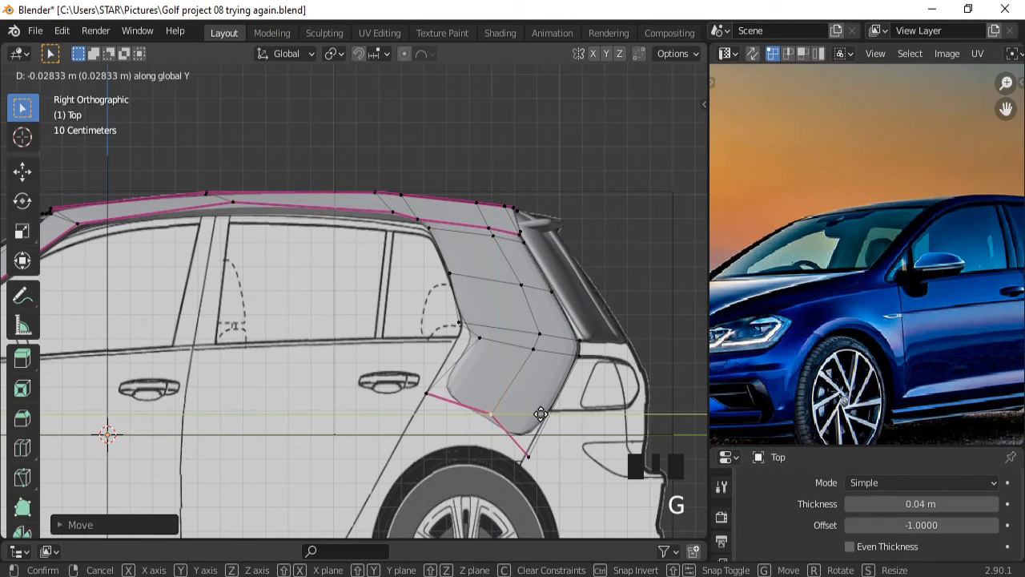
pyautogui.click(536, 415)
pyautogui.press('g')
pyautogui.press('z')
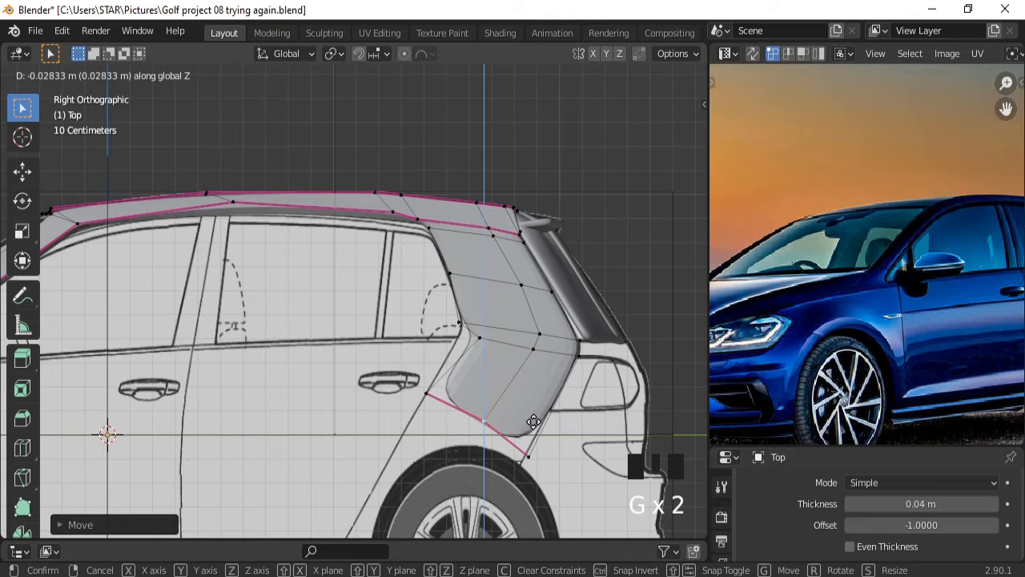
pyautogui.click(533, 421)
# Move one more panel vertex along Y to match the rear pillar outline.
pyautogui.keyDown('ctrl'); pyautogui.moveTo(534, 422); pyautogui.dragTo(279, 175, button='middle'); pyautogui.keyUp('ctrl')
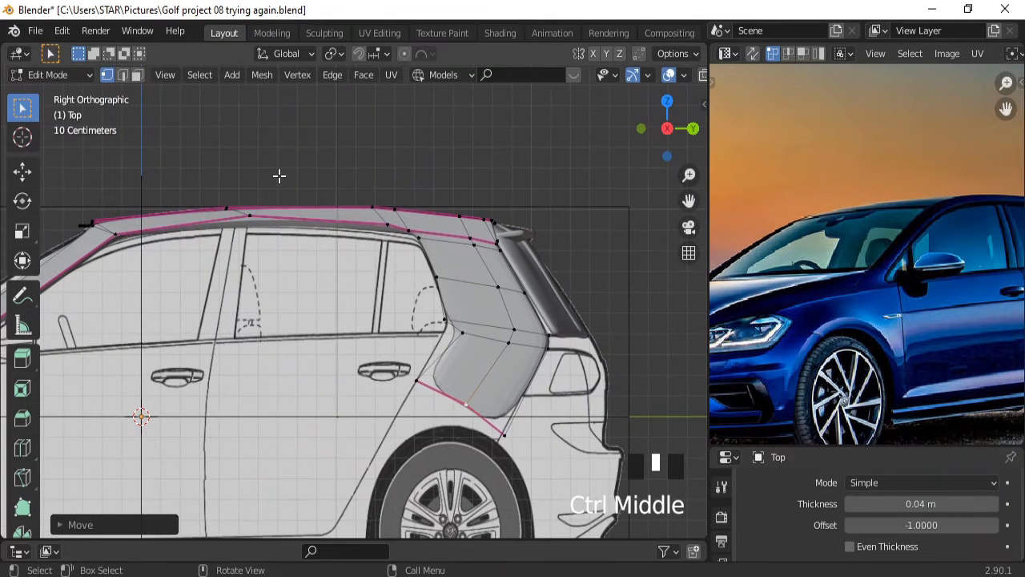
pyautogui.click(466, 331)
pyautogui.press('g')
pyautogui.press('y')
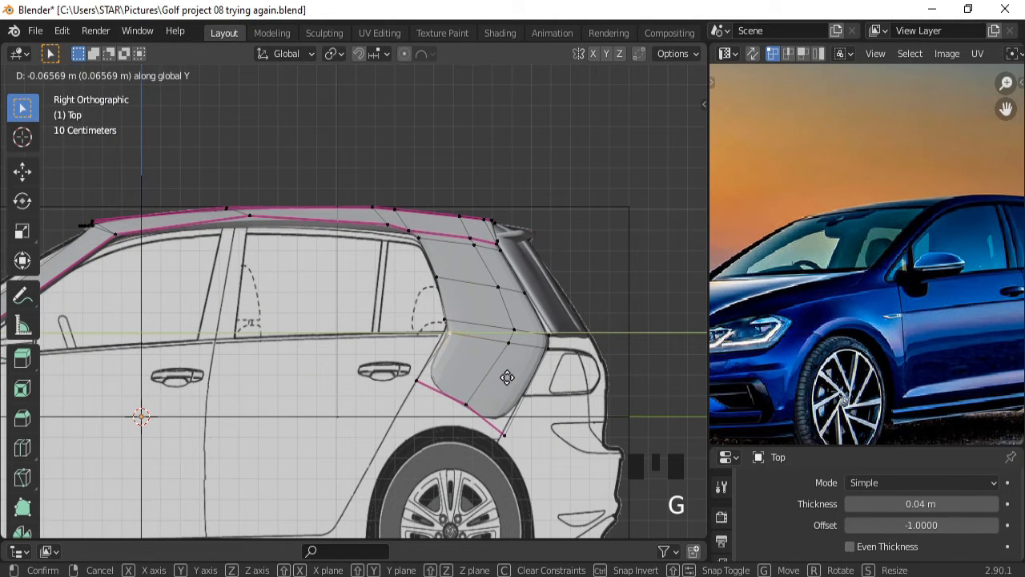
pyautogui.click(486, 379)
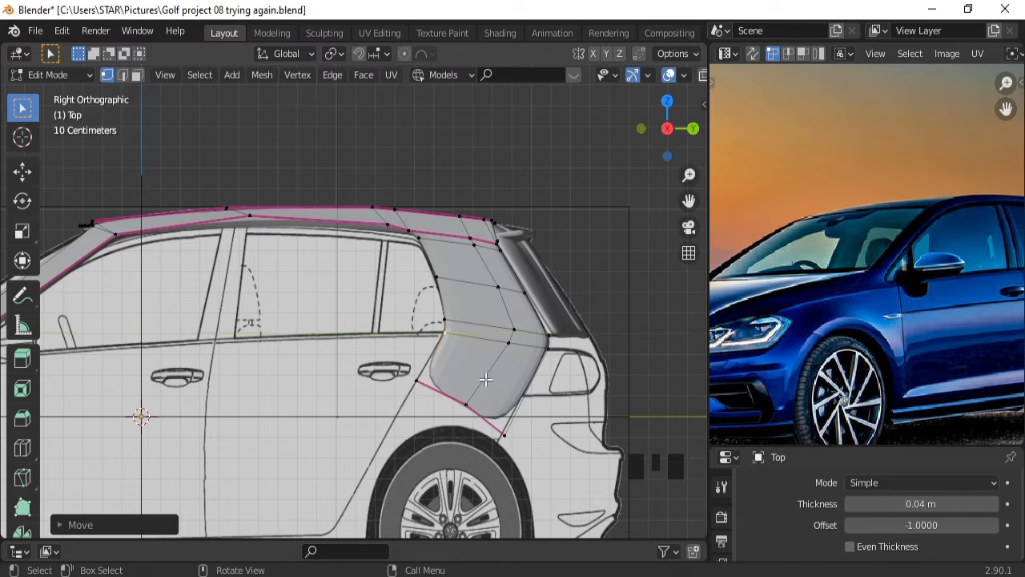
# Add an edge loop across the C-pillar side panel.
pyautogui.hotkey('ctrl', 'r')
pyautogui.click(494, 361)
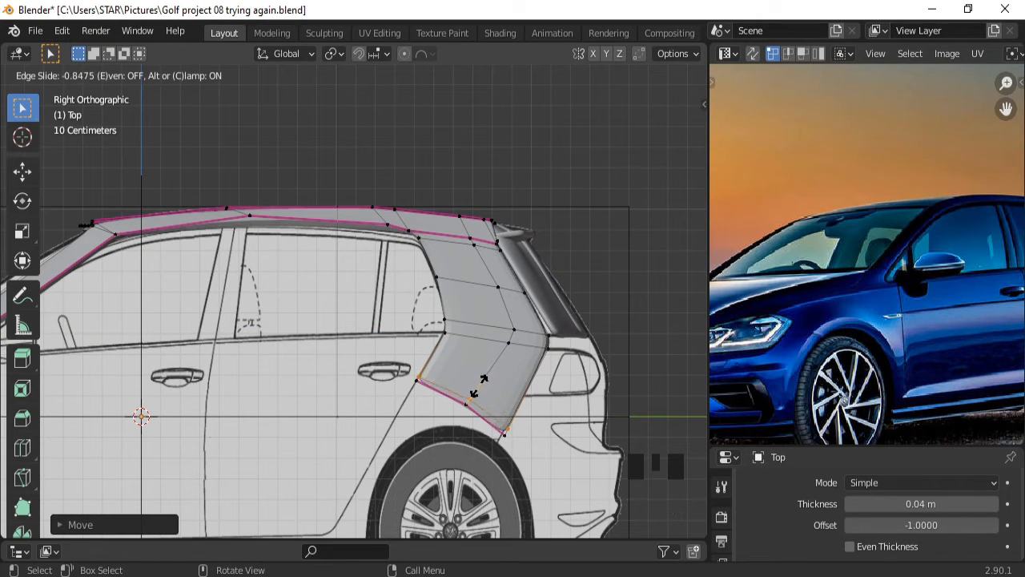
pyautogui.click(477, 387)
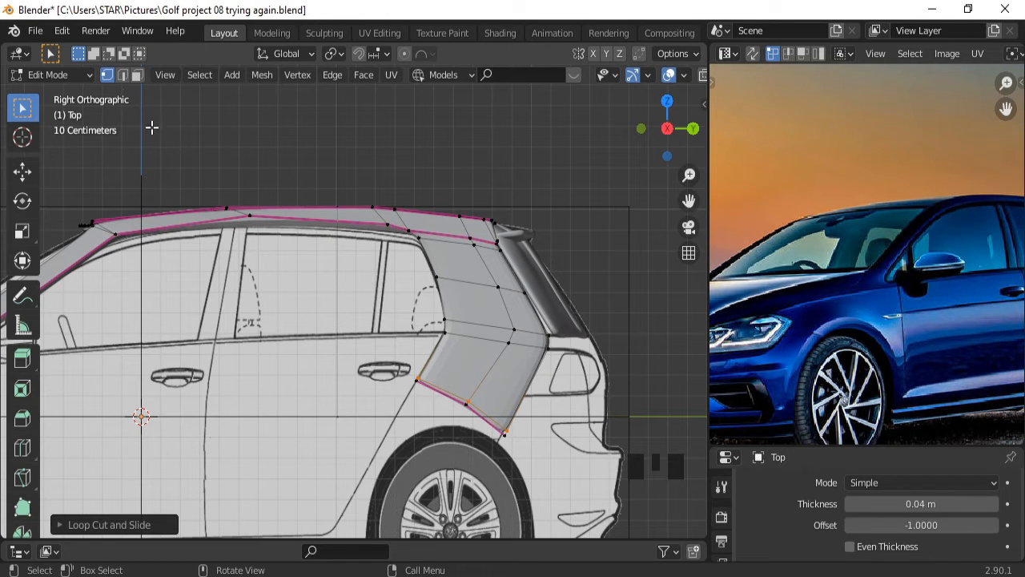
# Move the panel's lower rear edge down onto the rear wheel arch.
pyautogui.click(123, 75)
pyautogui.keyDown('ctrl'); pyautogui.moveTo(438, 395); pyautogui.dragTo(437, 364, button='middle'); pyautogui.keyUp('ctrl')
pyautogui.click(566, 467)
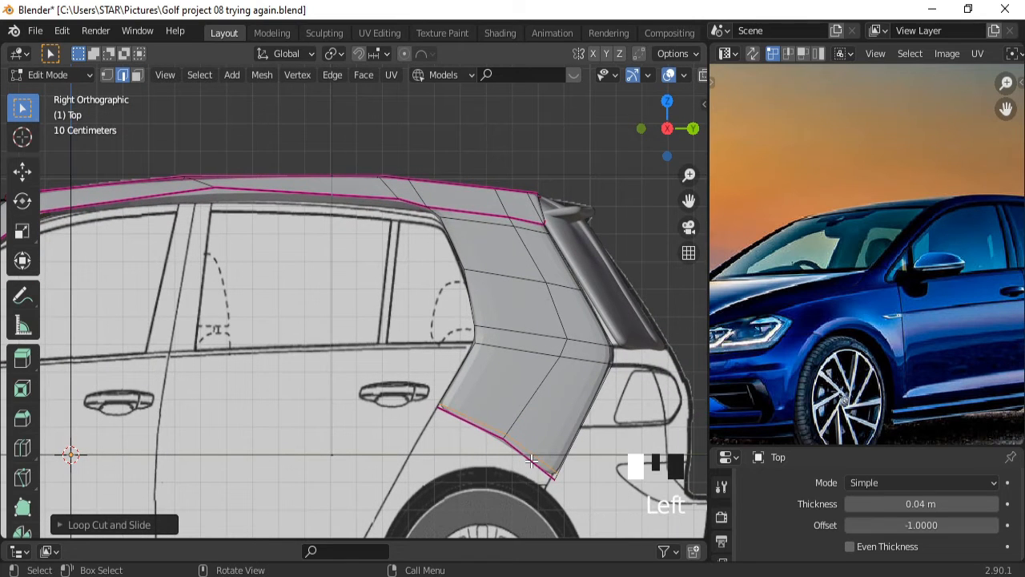
pyautogui.press('g')
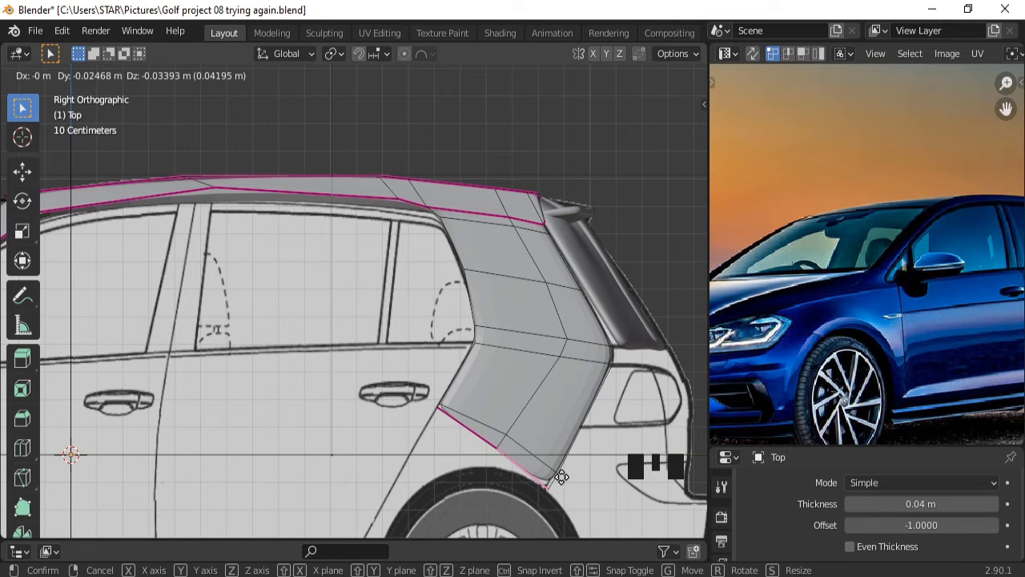
pyautogui.click(548, 502)
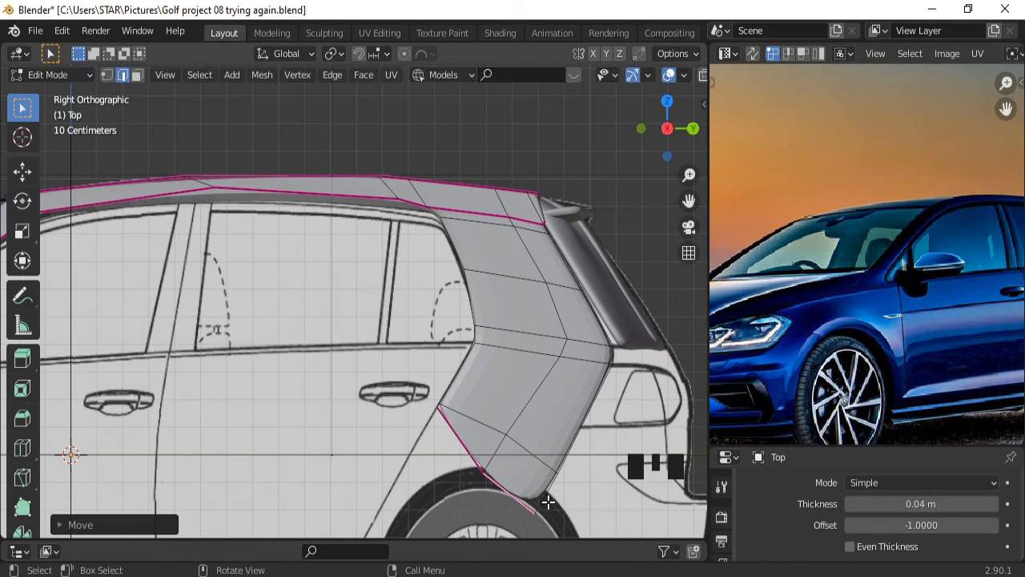
# Reposition two vertices so they follow the rear wheel arch.
pyautogui.click(106, 75)
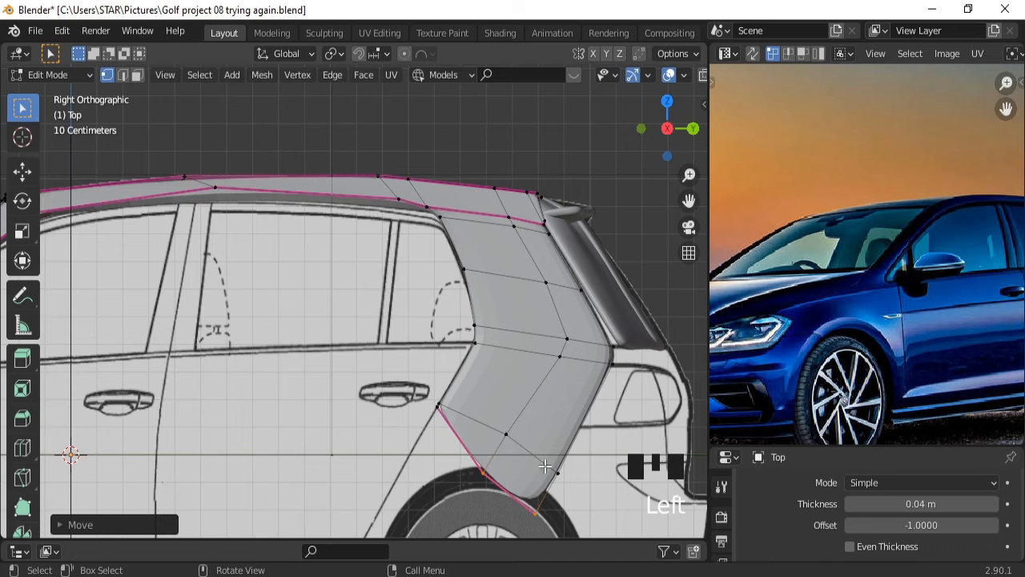
pyautogui.click(536, 509)
pyautogui.press('g')
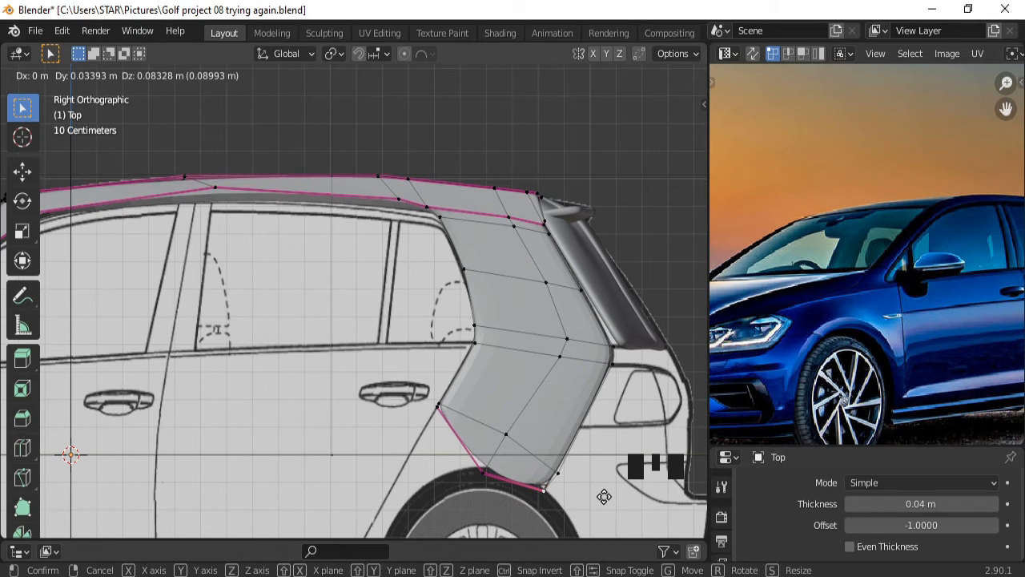
pyautogui.click(604, 498)
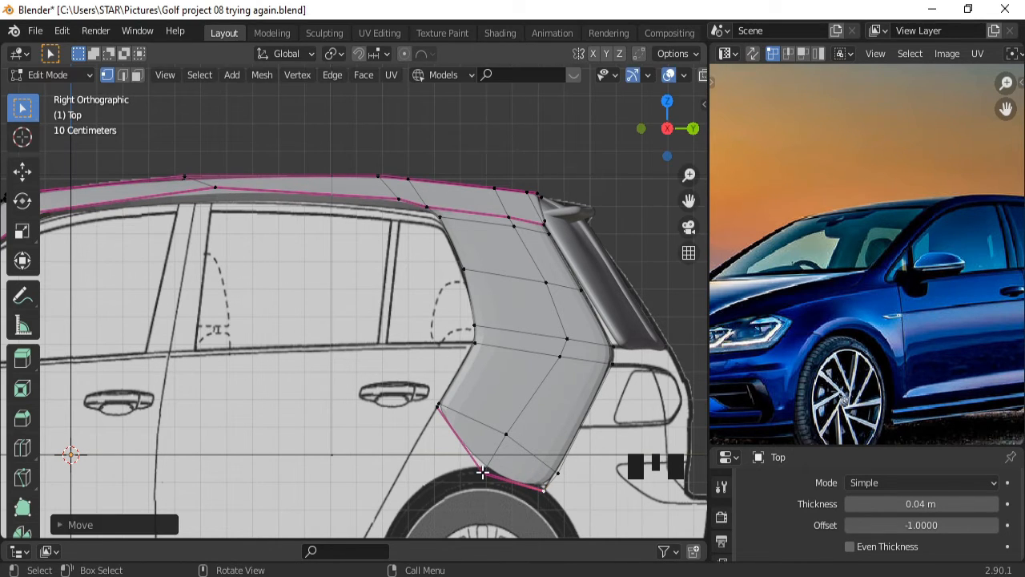
pyautogui.click(482, 473)
pyautogui.press('g')
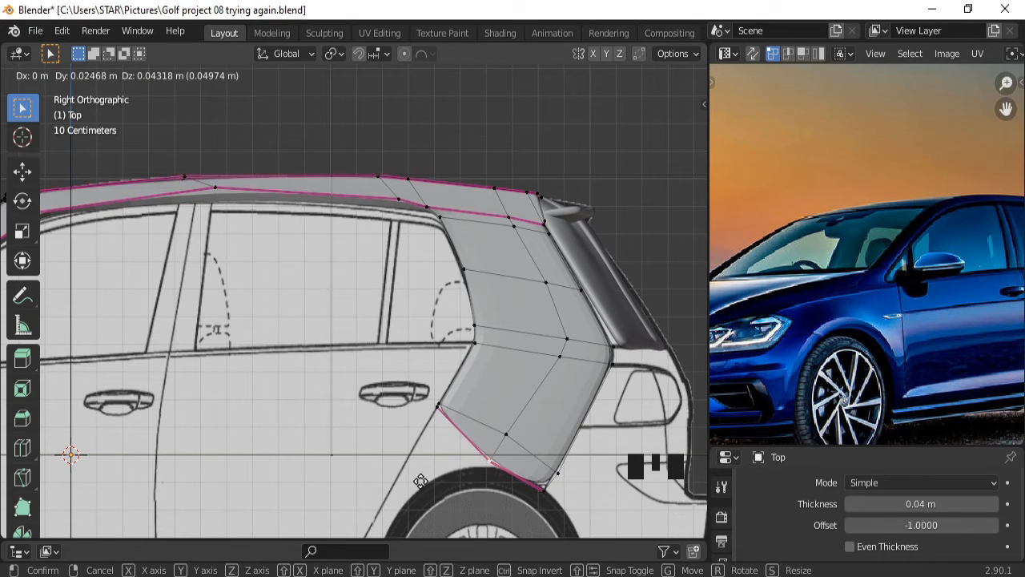
pyautogui.click(421, 481)
pyautogui.keyDown('ctrl'); pyautogui.moveTo(494, 414); pyautogui.dragTo(462, 449, button='middle'); pyautogui.keyUp('ctrl')
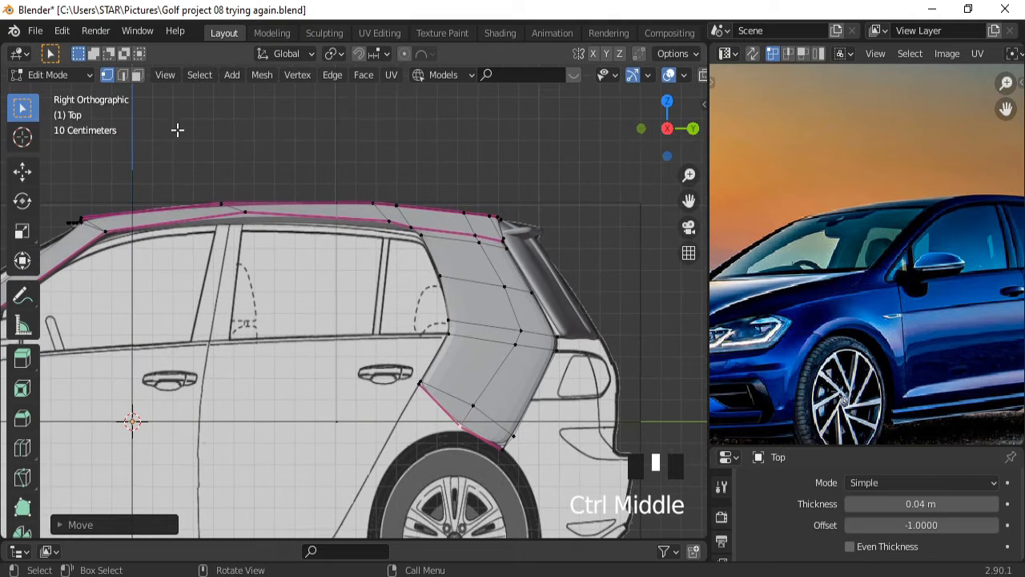
# Move the panel's lower front corner vertex lower and forward, then select the lower front edge.
pyautogui.click(121, 74)
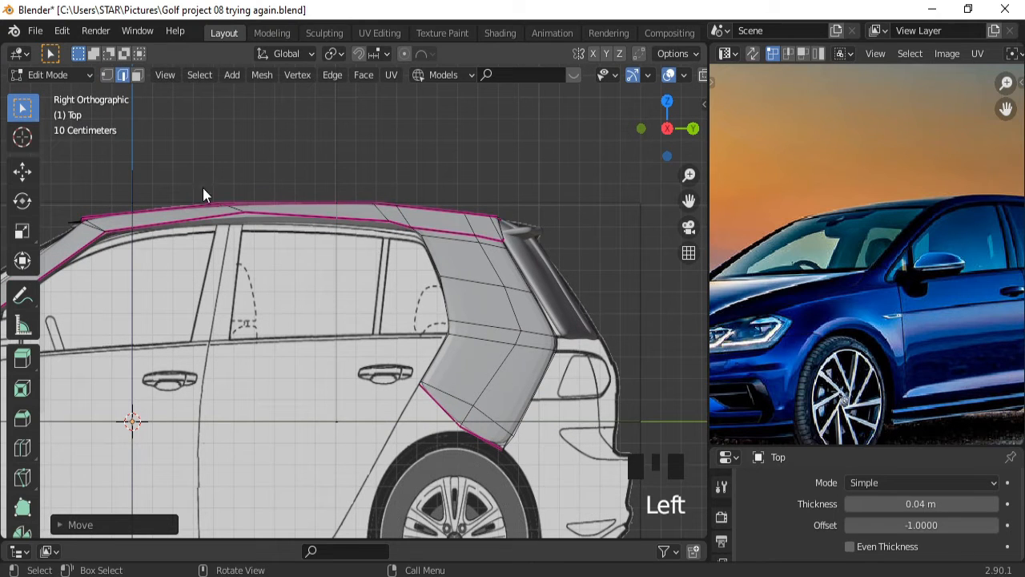
pyautogui.click(435, 408)
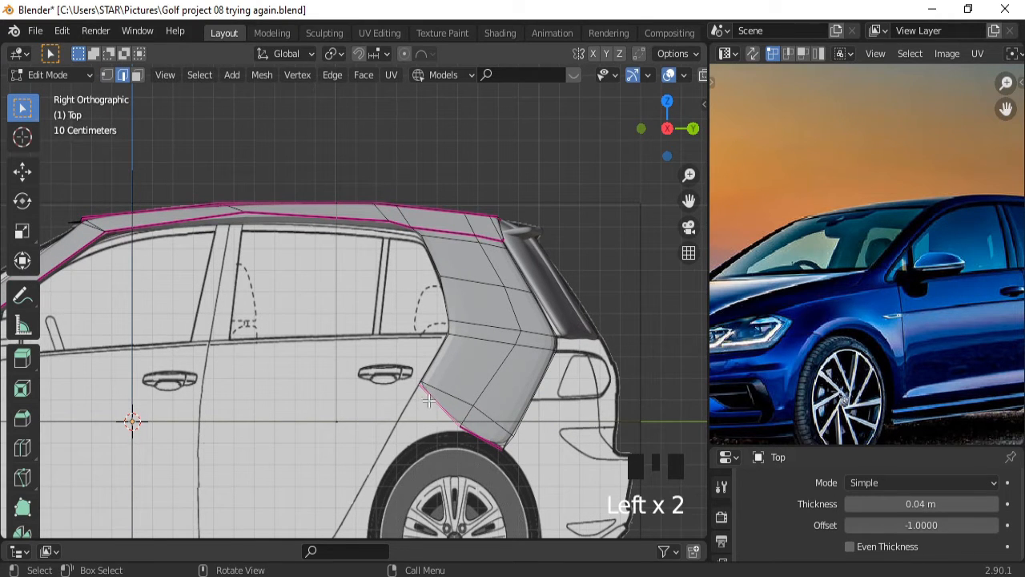
pyautogui.click(107, 77)
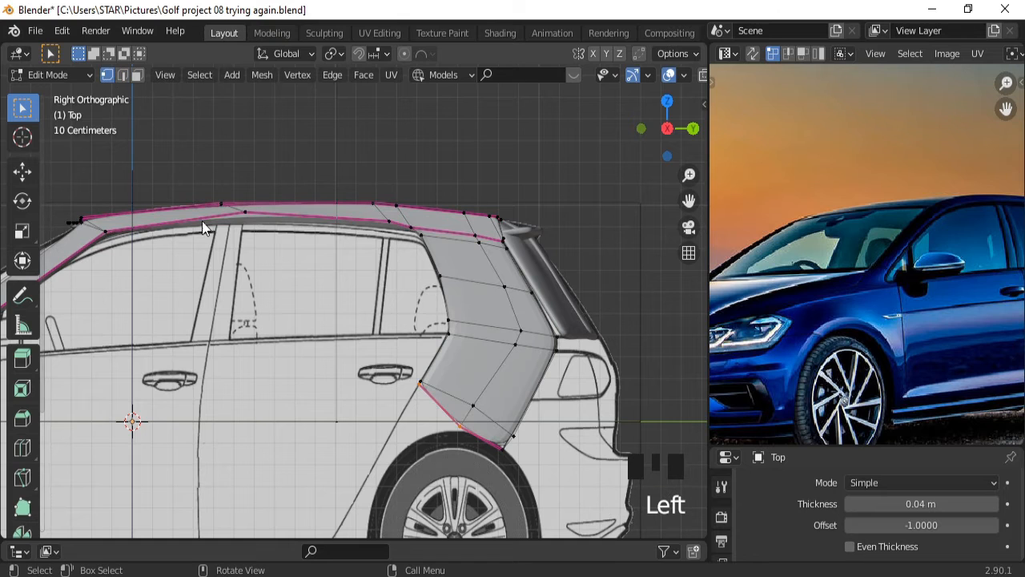
pyautogui.click(418, 387)
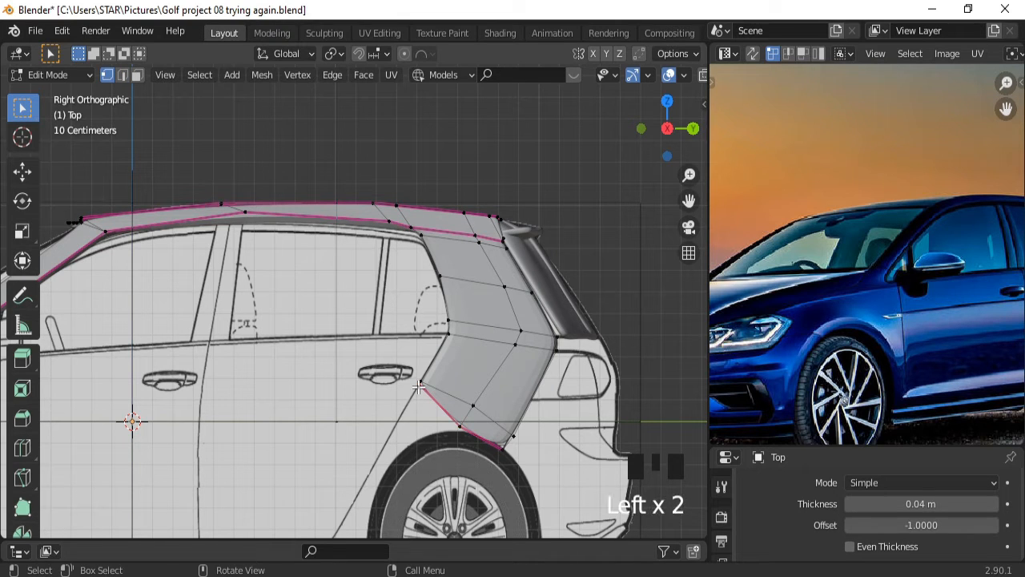
pyautogui.press('g')
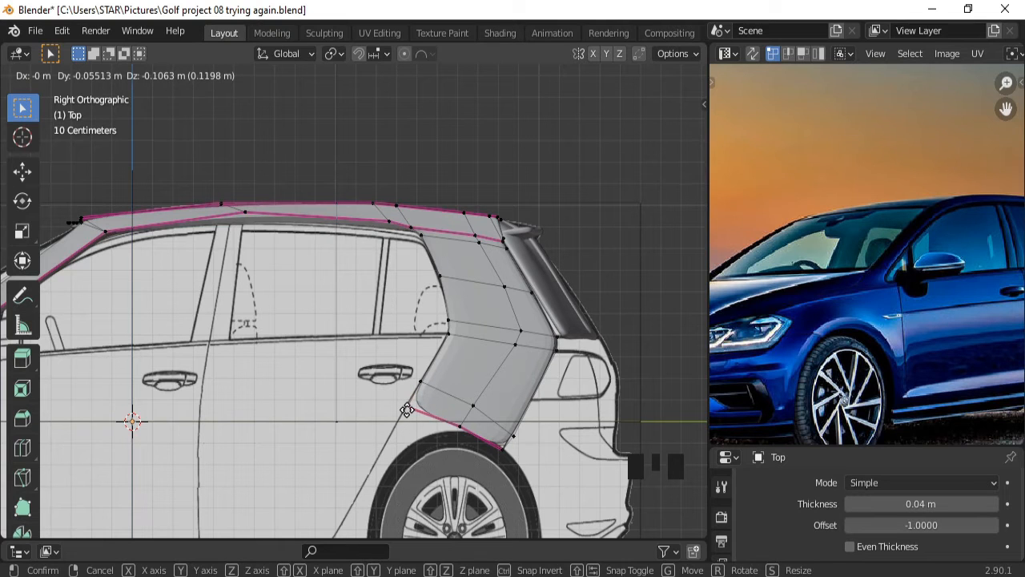
pyautogui.click(412, 403)
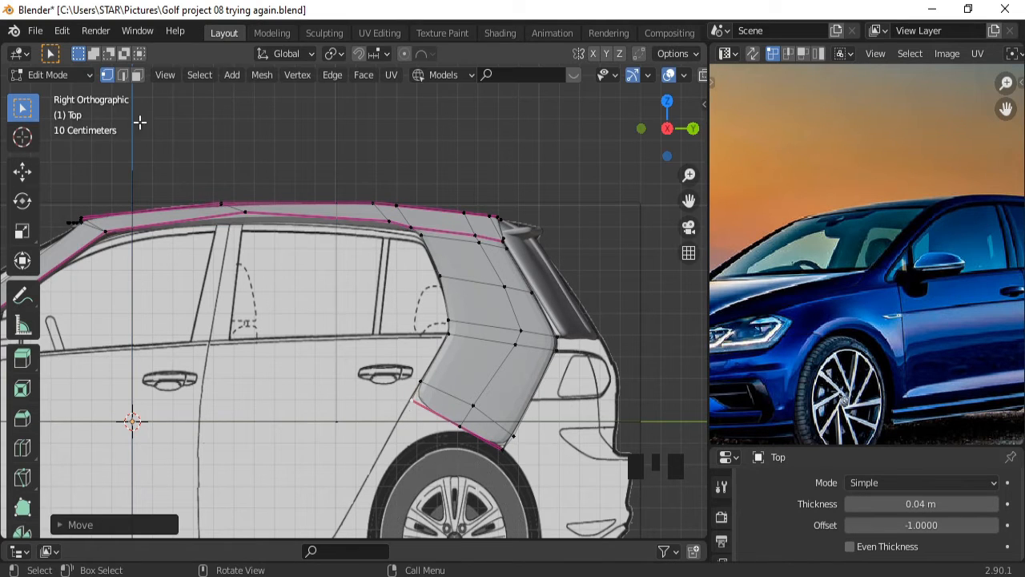
pyautogui.click(122, 75)
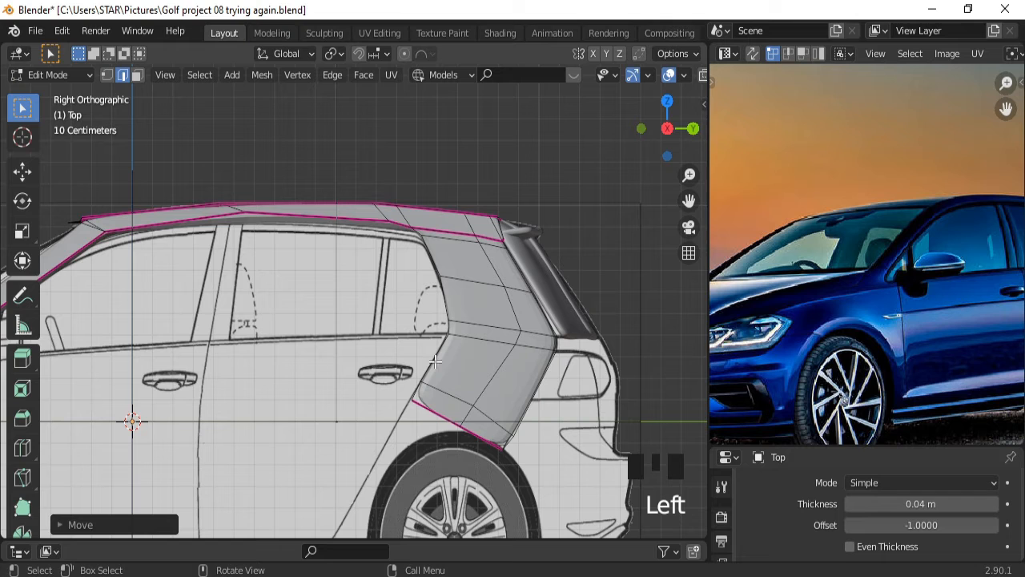
pyautogui.click(427, 408)
pyautogui.keyDown('ctrl'); pyautogui.moveTo(427, 408); pyautogui.dragTo(521, 487, button='middle'); pyautogui.keyUp('ctrl')
# Extrude the lower edge down to the sill and scale it to about a third.
pyautogui.press('e')
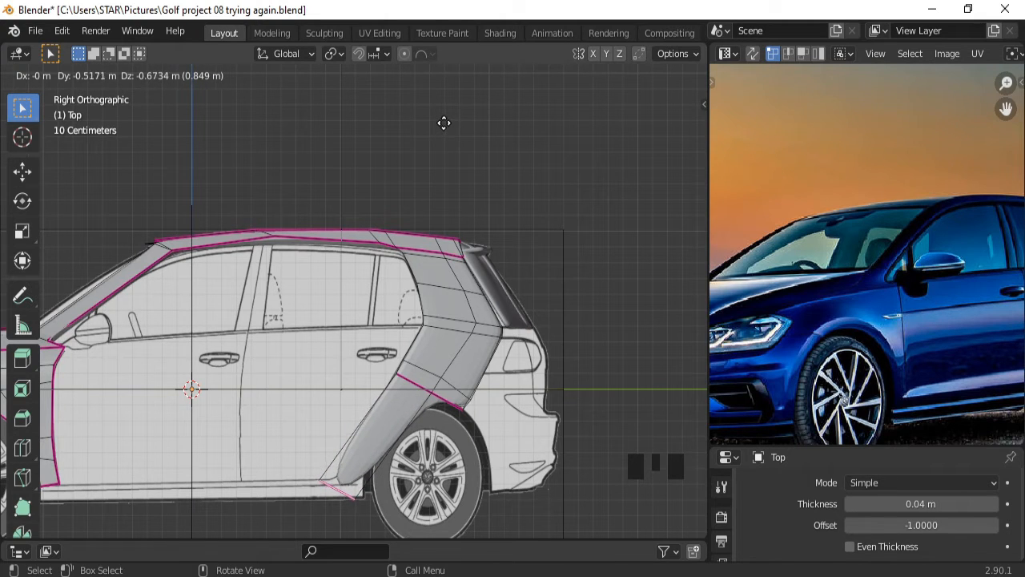
pyautogui.click(444, 123)
pyautogui.press('s')
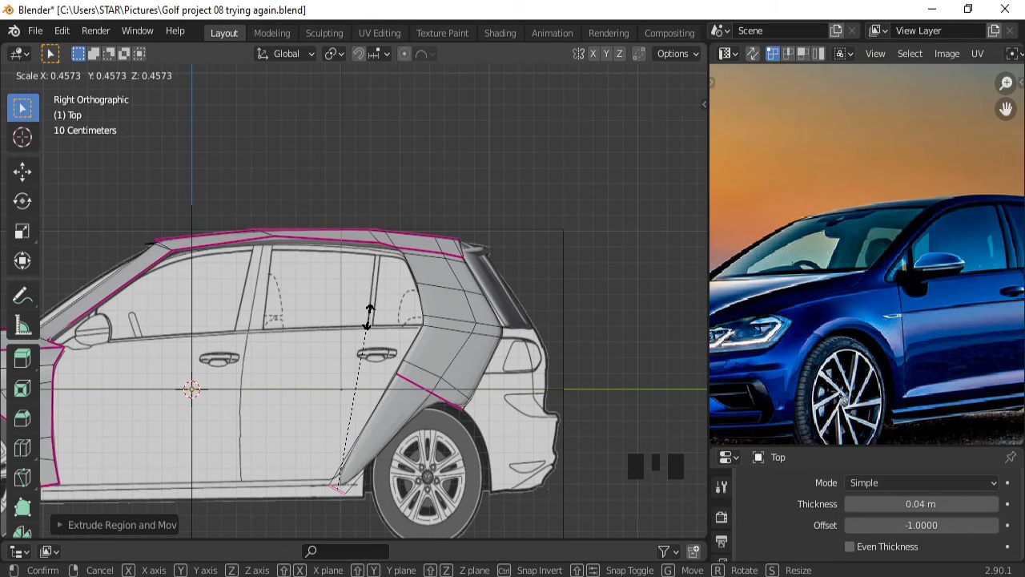
pyautogui.click(350, 365)
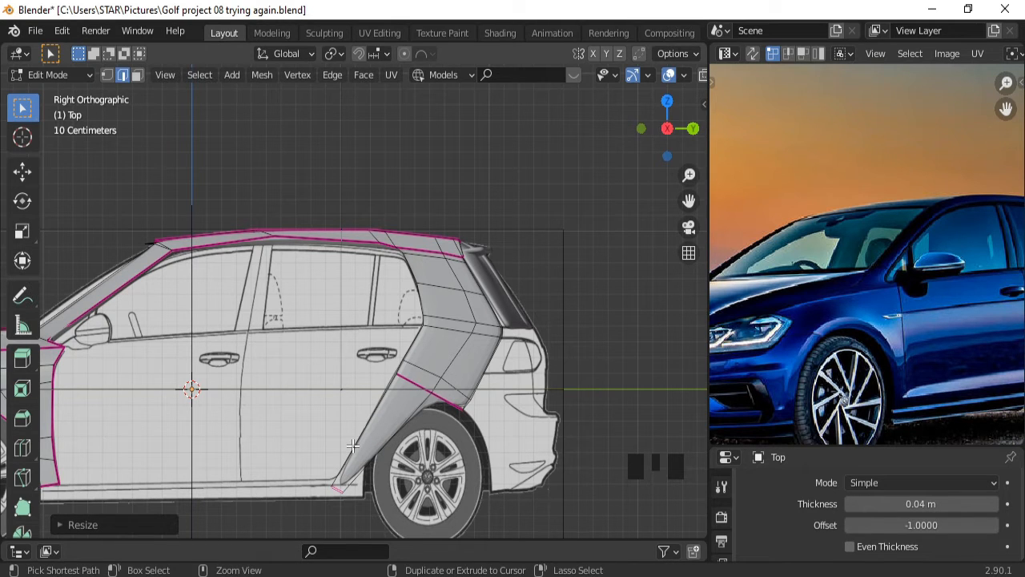
# Add an edge loop across the extended lower panel.
pyautogui.hotkey('ctrl', 'r')
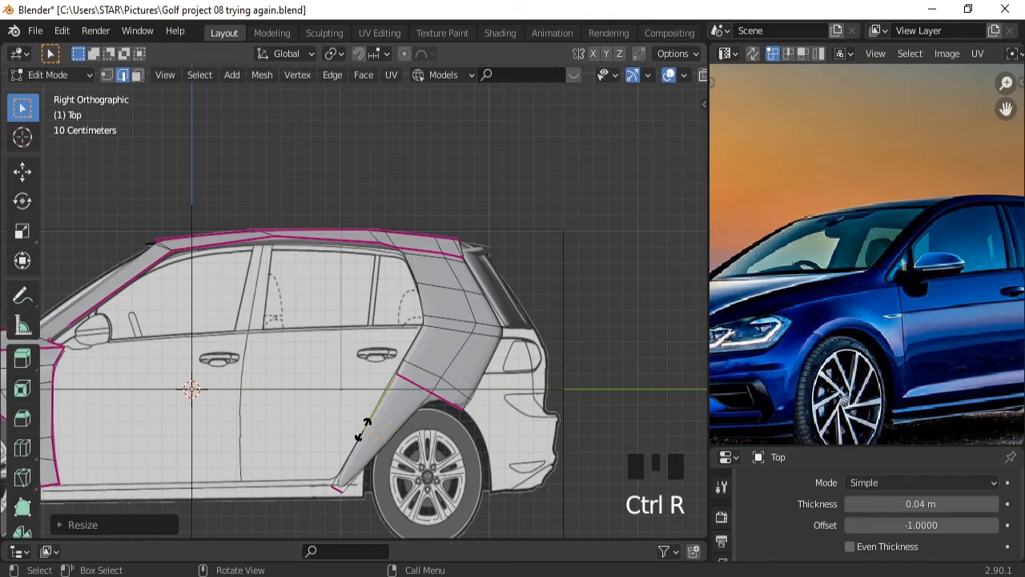
pyautogui.click(366, 424)
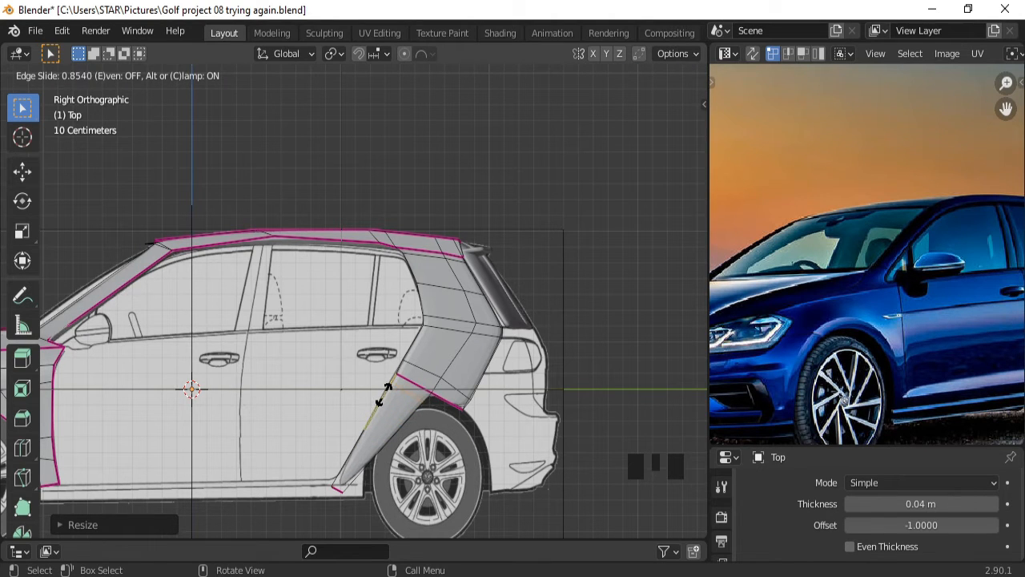
pyautogui.click(383, 394)
# Adjust a new-loop vertex vertically and along the wheel arch edge.
pyautogui.click(107, 76)
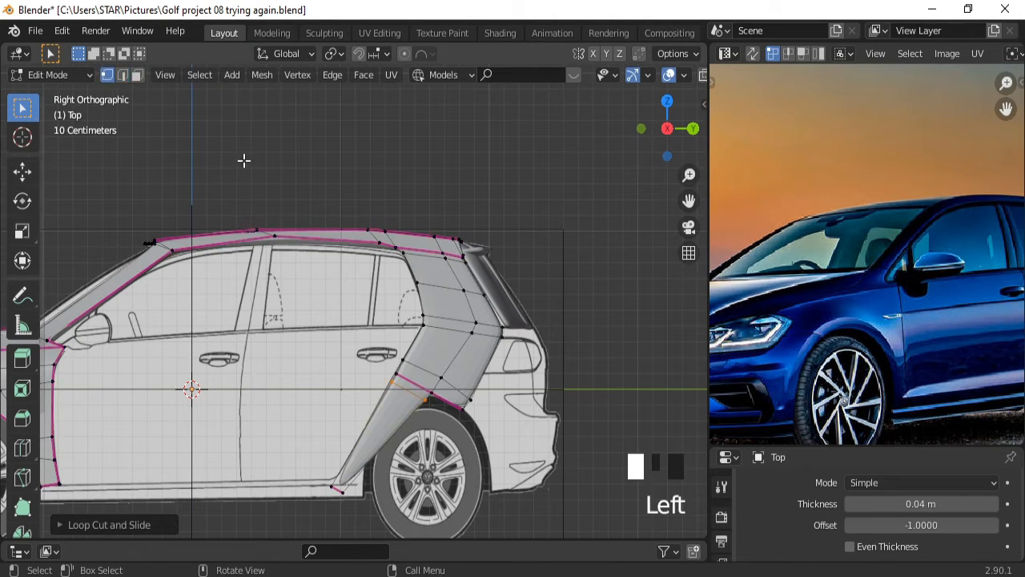
pyautogui.keyDown('ctrl'); pyautogui.moveTo(478, 433); pyautogui.dragTo(478, 406, button='middle'); pyautogui.keyUp('ctrl')
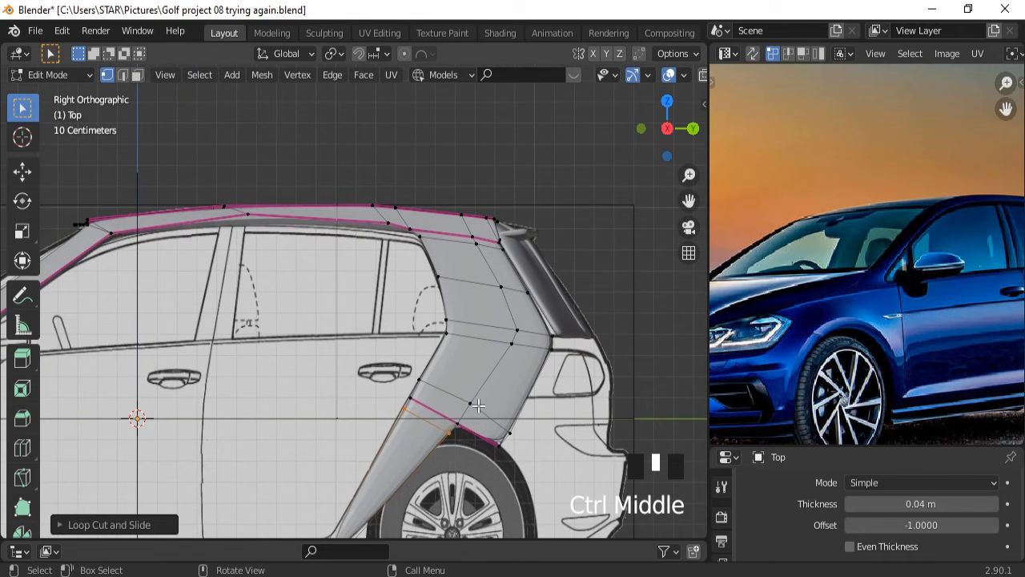
pyautogui.click(448, 434)
pyautogui.press('g')
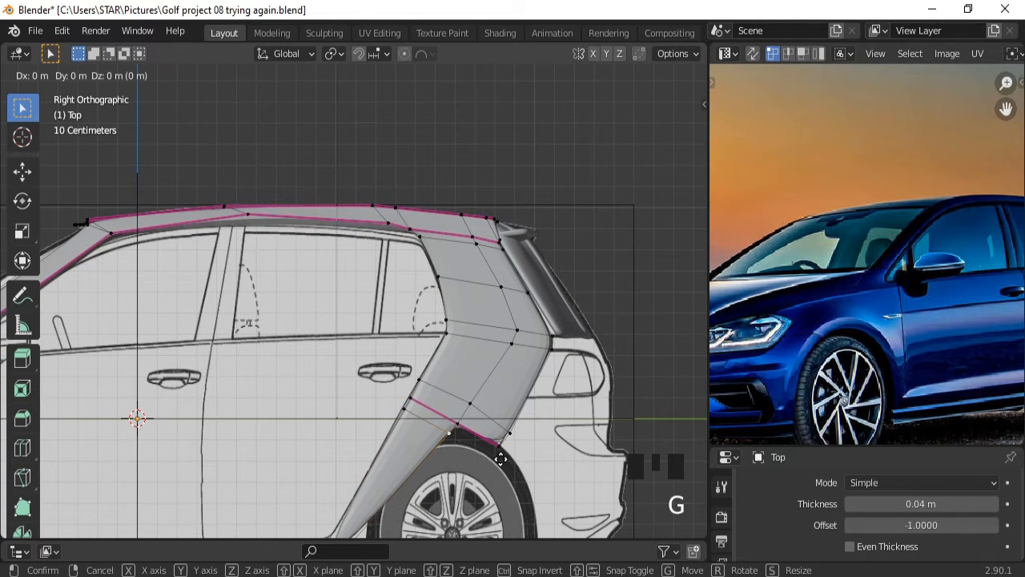
pyautogui.press('z')
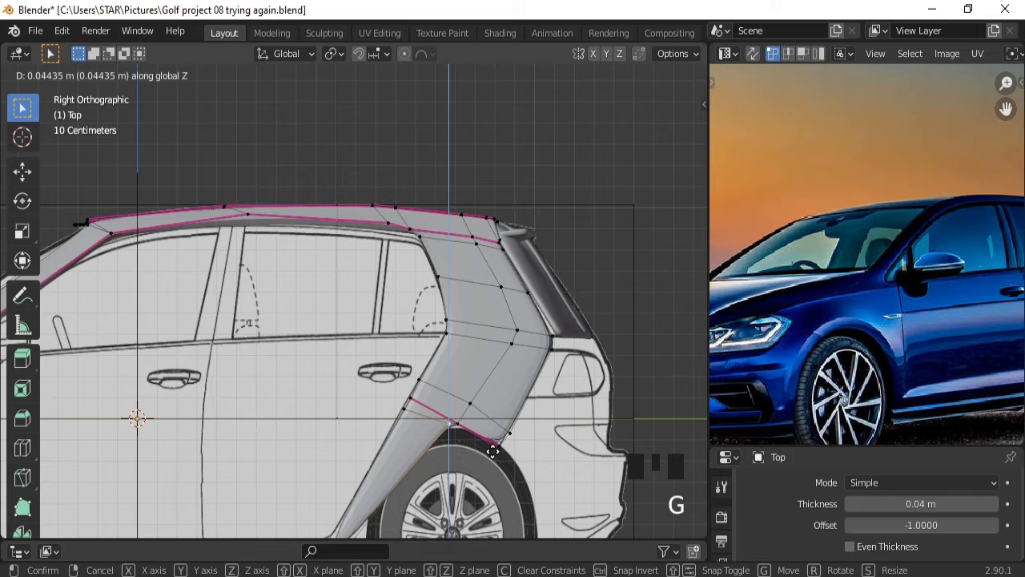
pyautogui.click(492, 453)
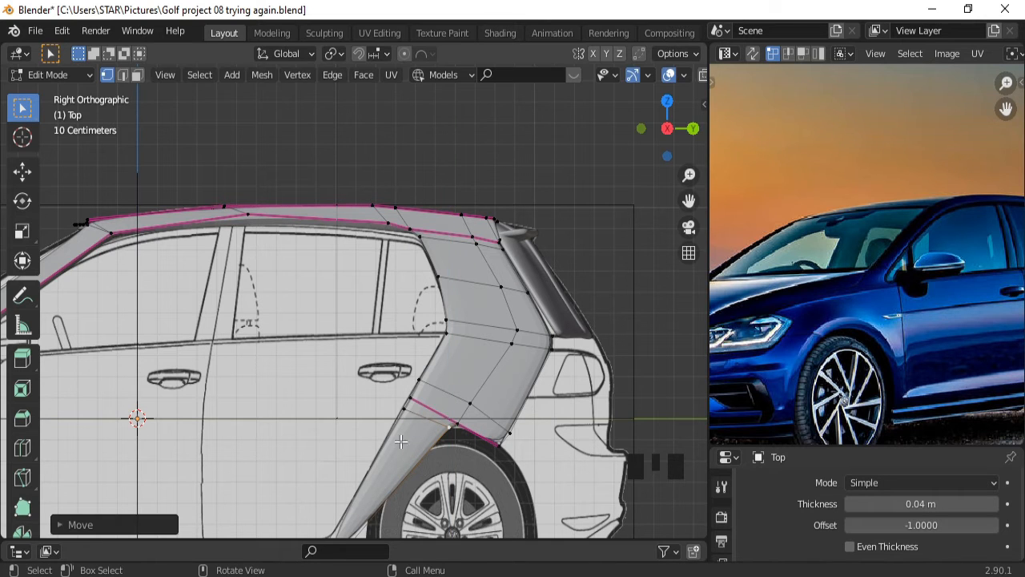
pyautogui.press('g')
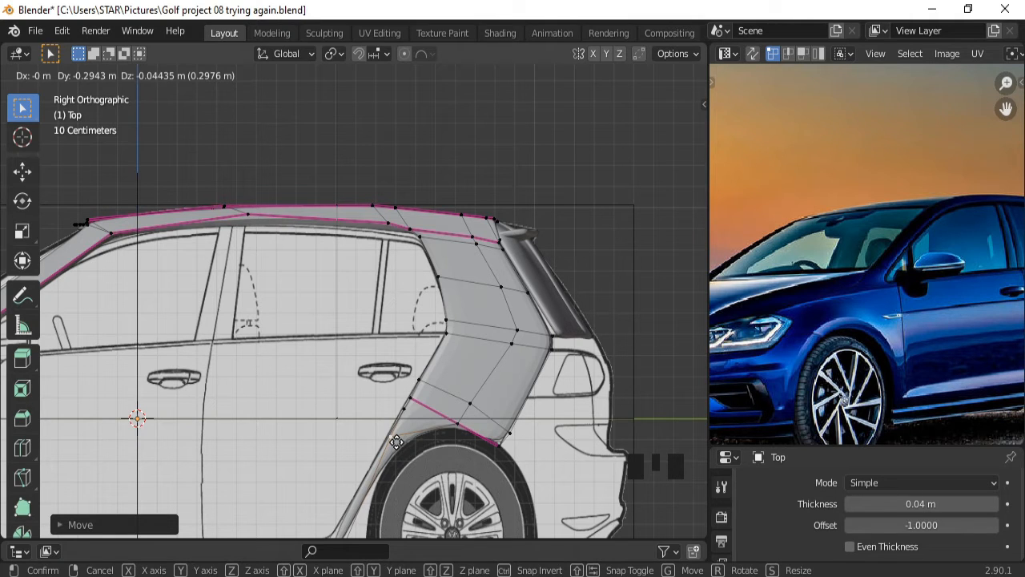
pyautogui.click(398, 444)
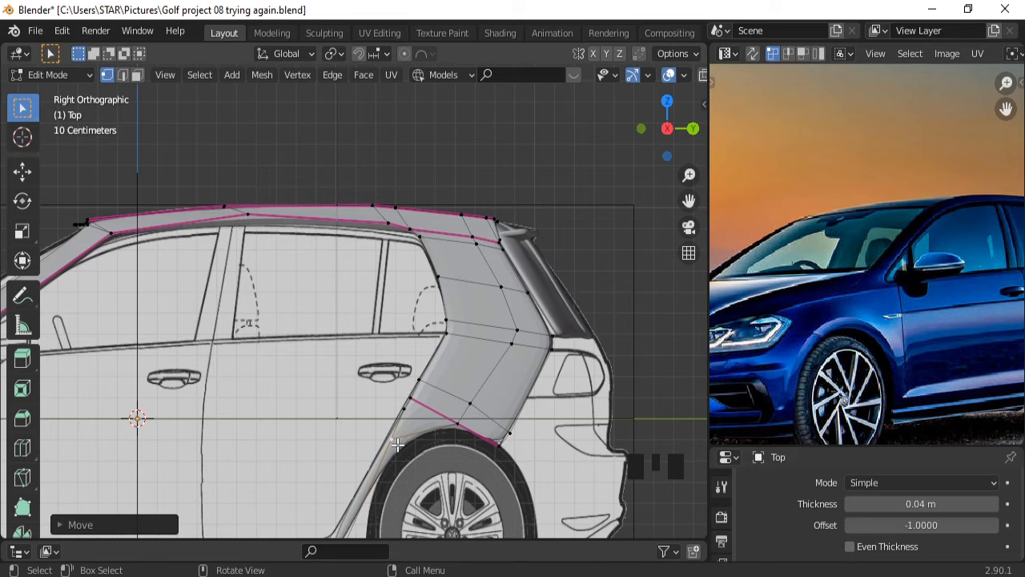
pyautogui.keyDown('ctrl'); pyautogui.moveTo(368, 442); pyautogui.dragTo(415, 424, button='middle'); pyautogui.keyUp('ctrl')
pyautogui.press('ctrl+KP_2')
pyautogui.press('ctrl+KP_2')
pyautogui.press('ctrl+KP_2')
pyautogui.press('ctrl+KP_2')
pyautogui.press('ctrl+KP_2')
pyautogui.press('ctrl+KP_2')
pyautogui.press('ctrl+KP_2')
pyautogui.press('ctrl+KP_2')
# Loop-cut the lower fender strip and slide the new geometry along Y.
pyautogui.hotkey('ctrl', 'r')
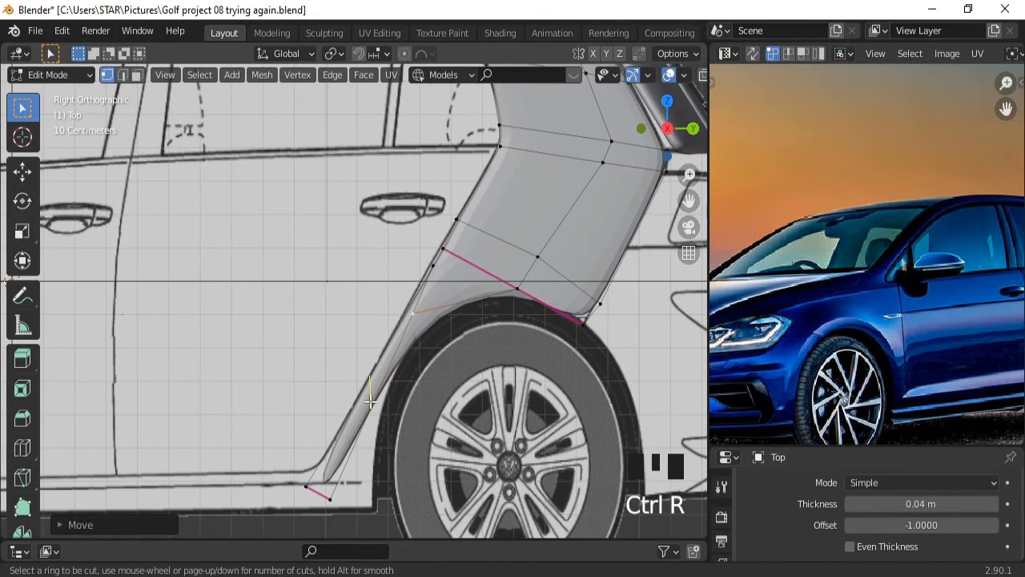
pyautogui.click(373, 441)
pyautogui.press('g')
pyautogui.press('y')
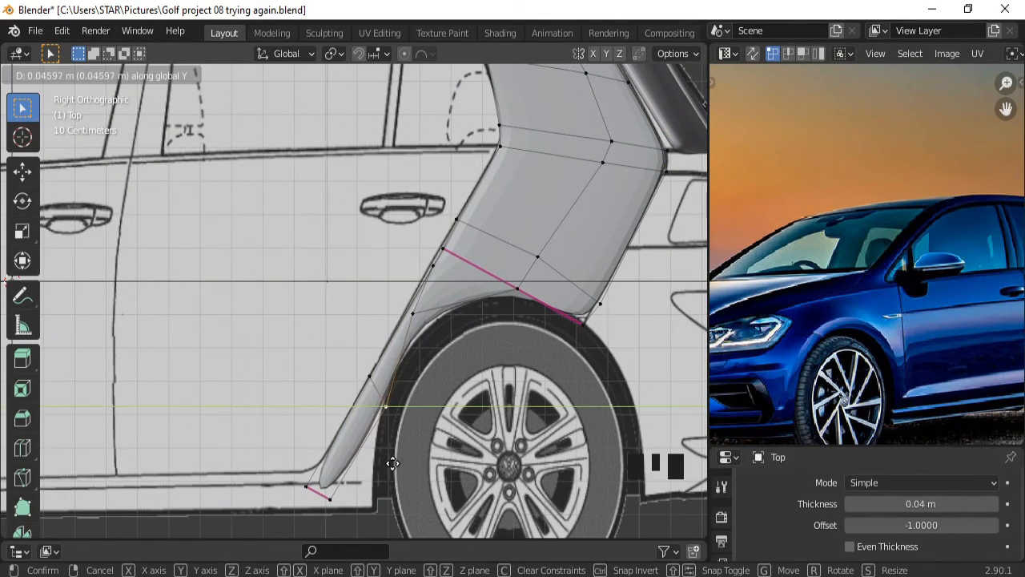
pyautogui.click(391, 463)
# Reposition the strip's upper, arch-side (along Z), bottom and lower vertices to follow the arch.
pyautogui.click(411, 316)
pyautogui.press('g')
pyautogui.click(477, 364)
pyautogui.click(520, 294)
pyautogui.press('g')
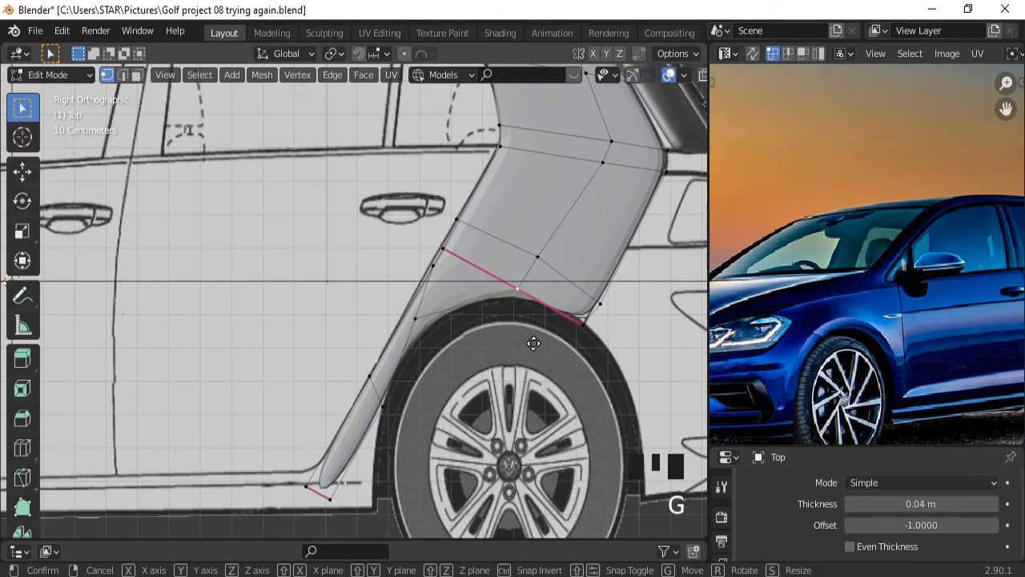
pyautogui.press('z')
pyautogui.click(533, 342)
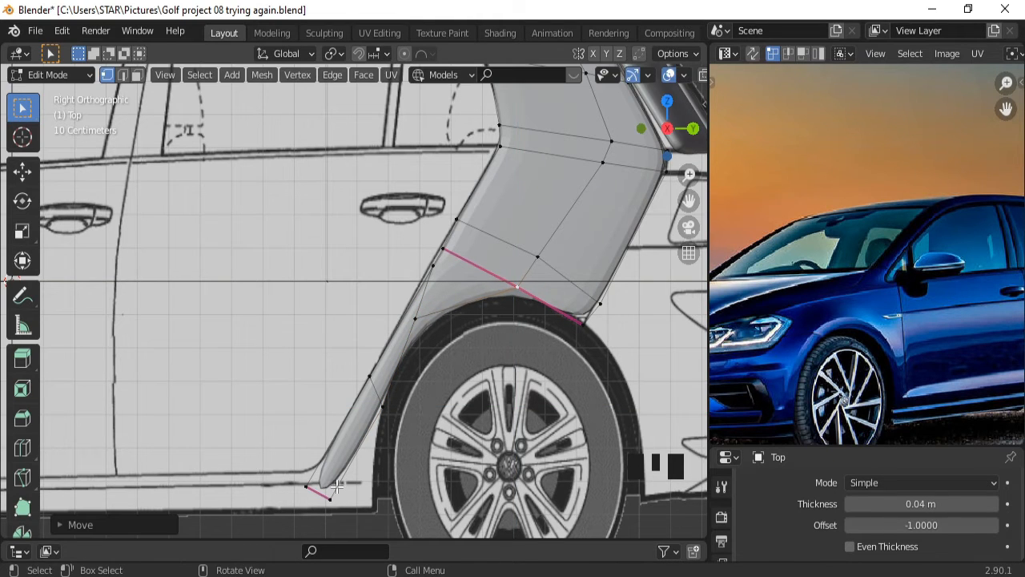
pyautogui.press('g')
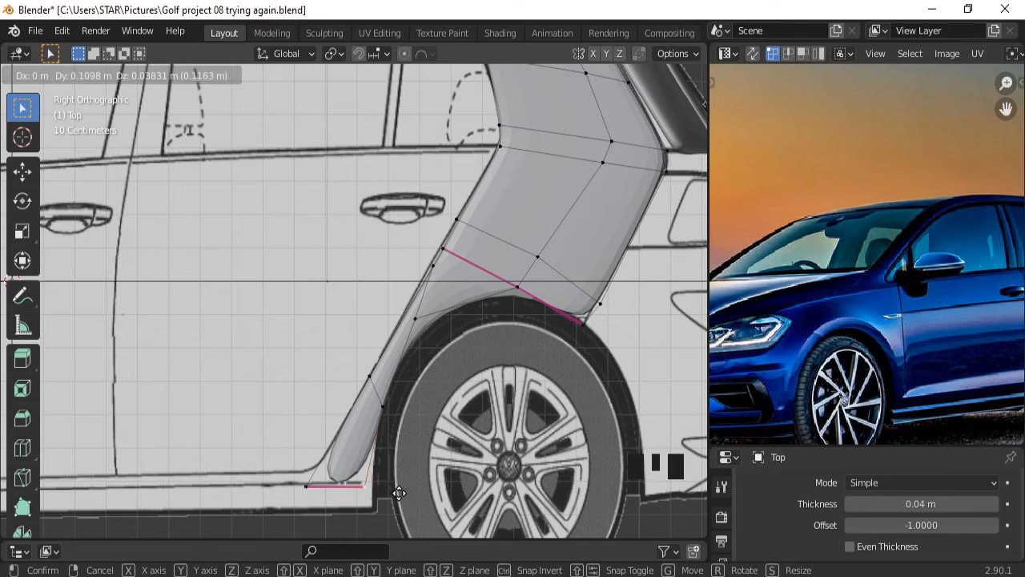
pyautogui.click(365, 484)
pyautogui.click(383, 404)
pyautogui.press('g')
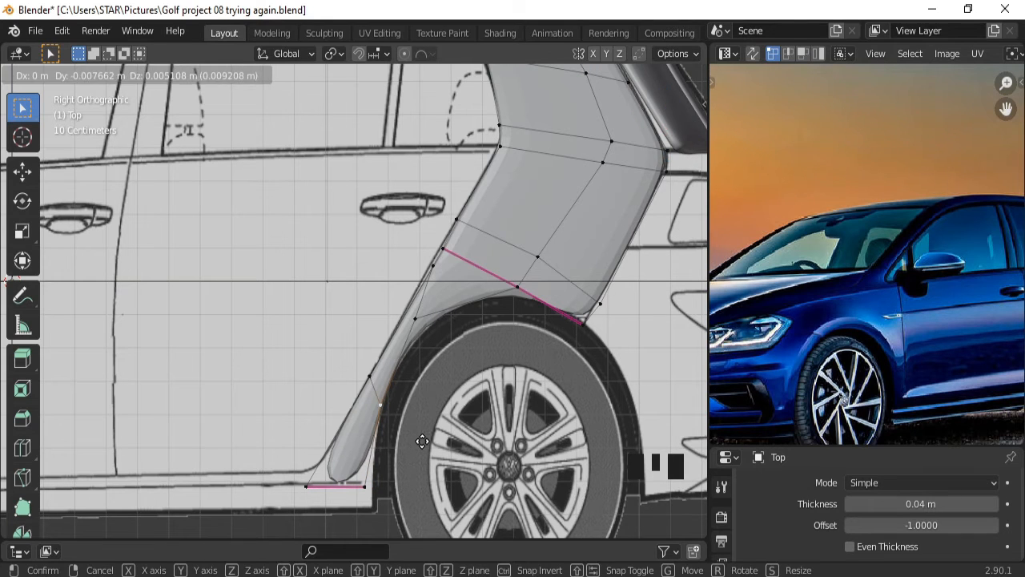
pyautogui.click(361, 418)
# Add a second edge loop across the lower strip and shift it and the lower edge.
pyautogui.hotkey('ctrl', 'r')
pyautogui.click(355, 435)
pyautogui.press('g')
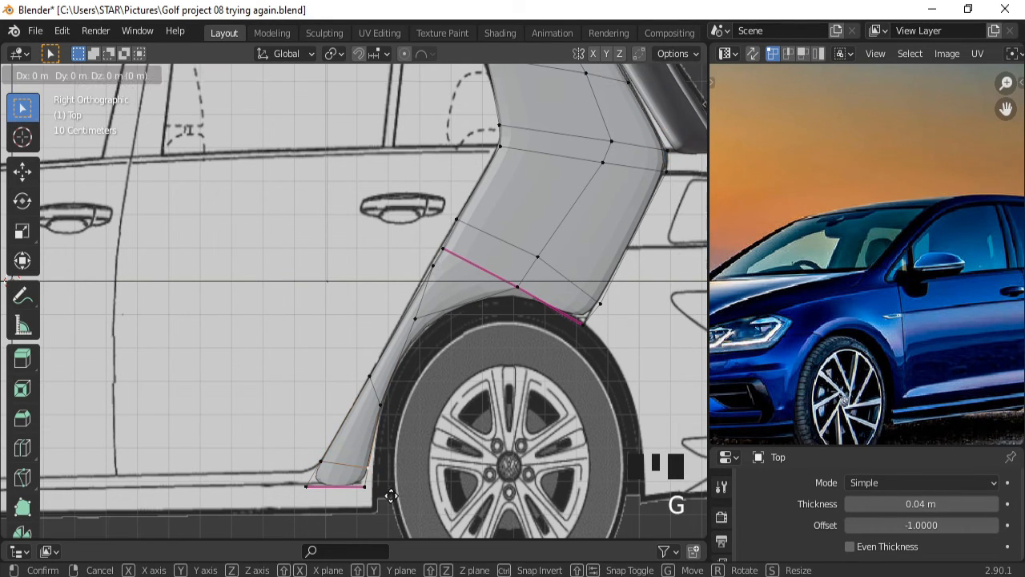
pyautogui.click(395, 493)
pyautogui.press('g')
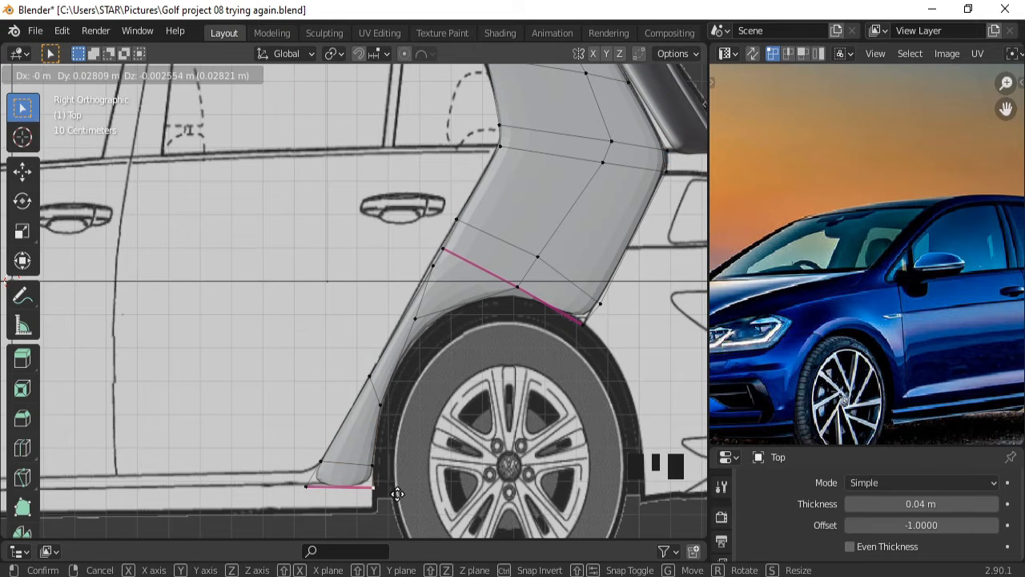
pyautogui.click(377, 497)
# Scale the strip's bottom edge narrower, discarding the trial extrusions.
pyautogui.click(122, 75)
pyautogui.click(332, 486)
pyautogui.press('e')
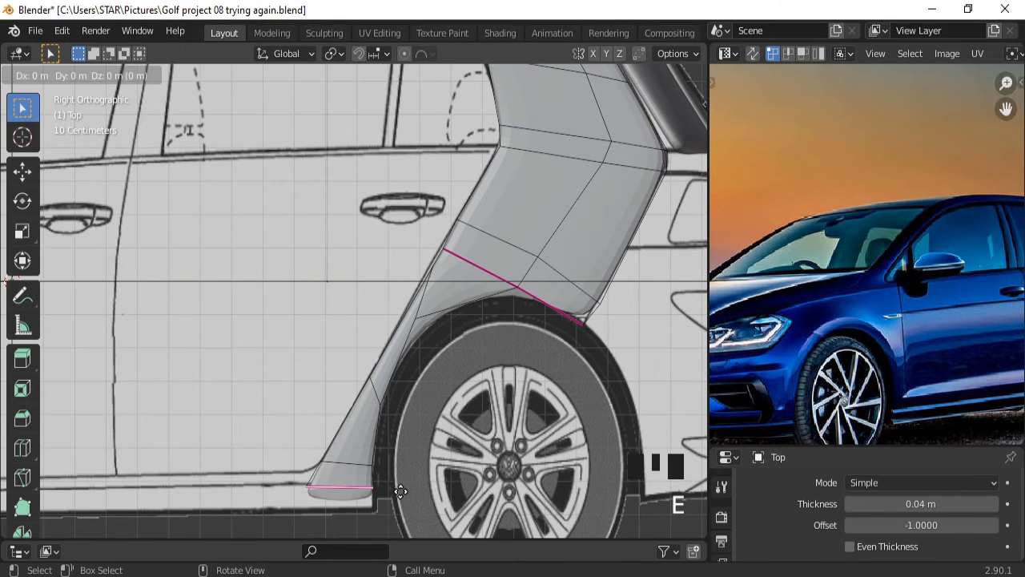
pyautogui.hotkey('ctrl', 'z')
pyautogui.press('e')
pyautogui.click(371, 485)
pyautogui.press('z')
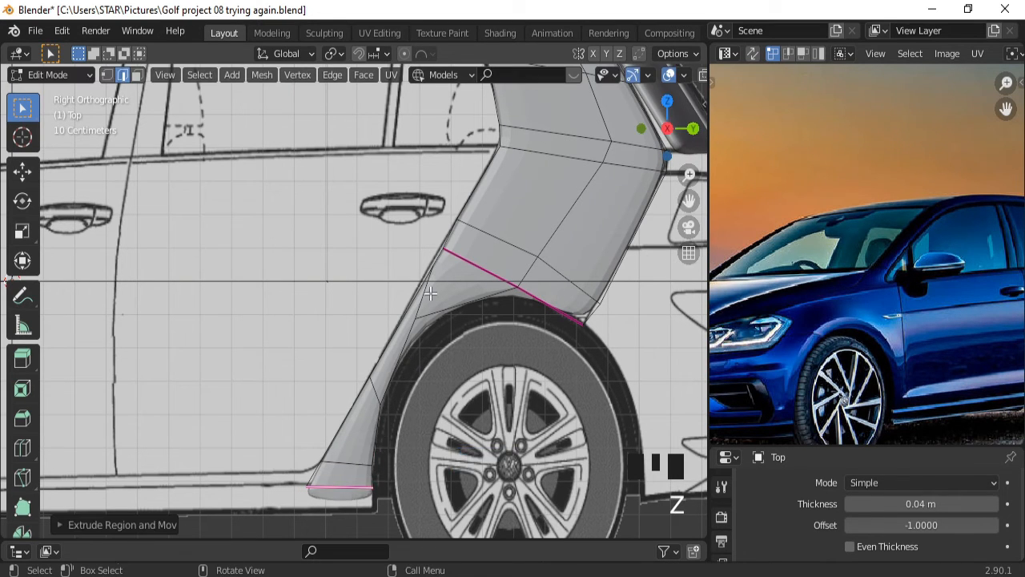
pyautogui.hotkey('ctrl', 'z')
pyautogui.press('s')
pyautogui.click(363, 486)
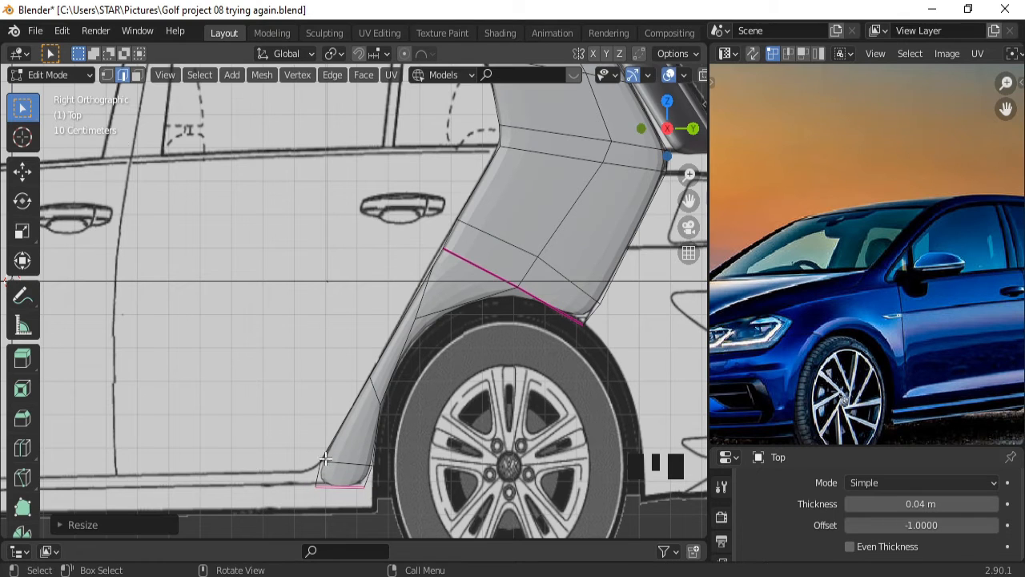
# Nudge the bottom-right and lower bottom vertices along Y to tighten the strip's tip.
pyautogui.click(108, 75)
pyautogui.click(387, 496)
pyautogui.press('g')
pyautogui.press('y')
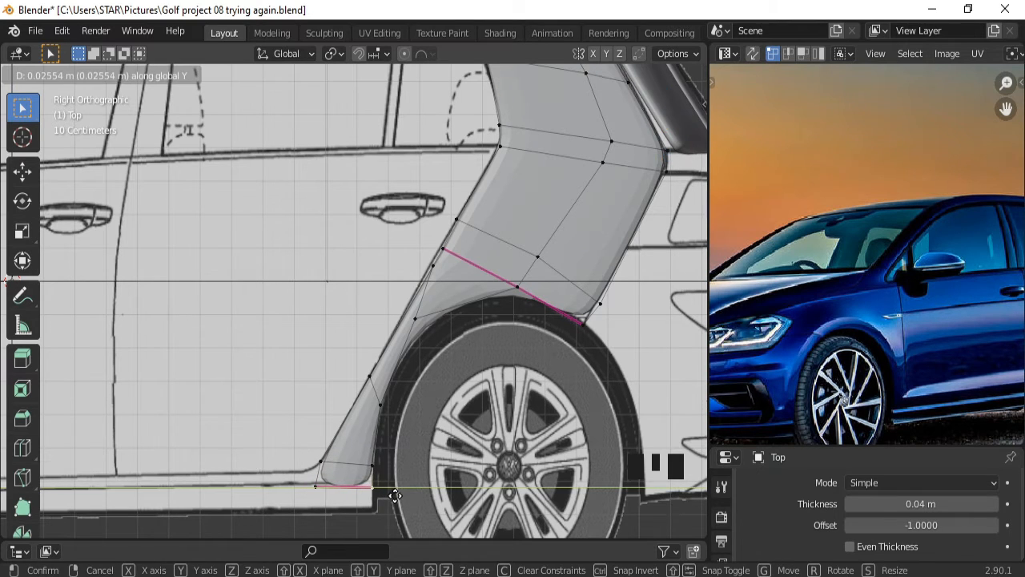
pyautogui.click(399, 465)
pyautogui.click(395, 466)
pyautogui.click(398, 496)
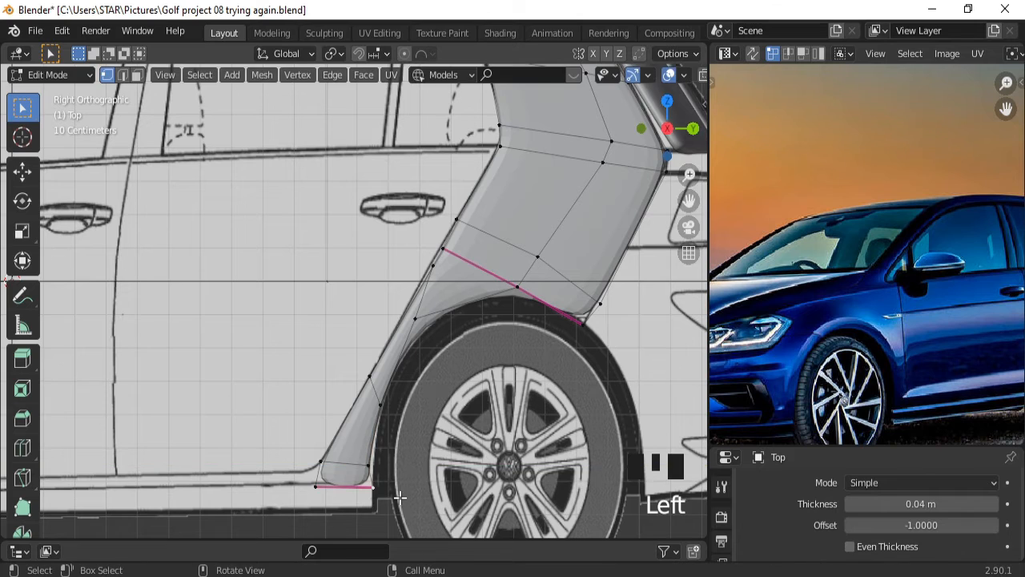
pyautogui.press('g')
pyautogui.press('y')
pyautogui.click(406, 498)
# Shift the bottom edge's upper vertex slightly along Y.
pyautogui.click(400, 475)
pyautogui.press('g')
pyautogui.press('y')
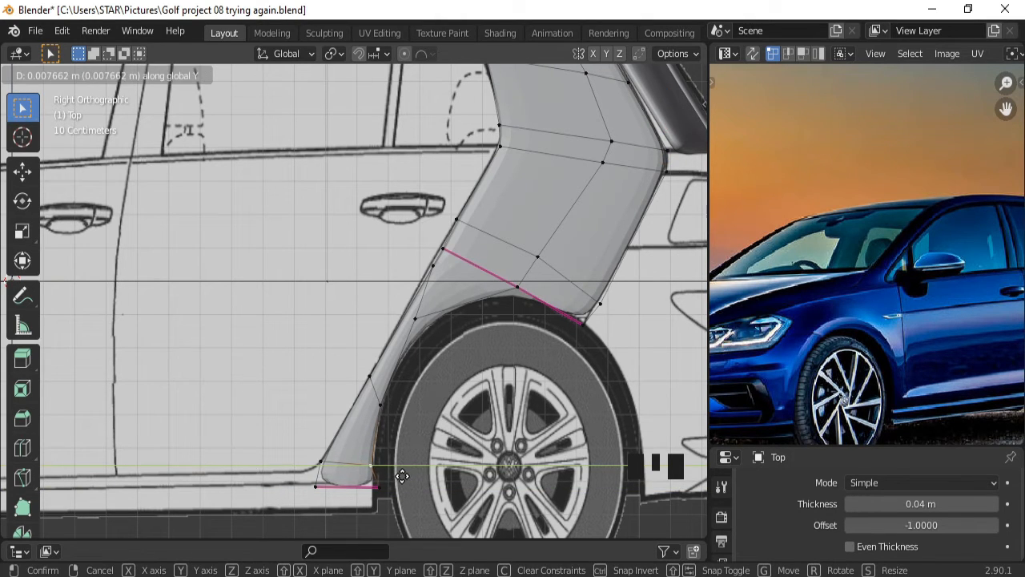
pyautogui.click(403, 475)
pyautogui.keyDown('ctrl'); pyautogui.moveTo(467, 393); pyautogui.dragTo(436, 475, button='middle'); pyautogui.keyUp('ctrl')
pyautogui.moveTo(510, 352); pyautogui.dragTo(461, 401, button='middle')
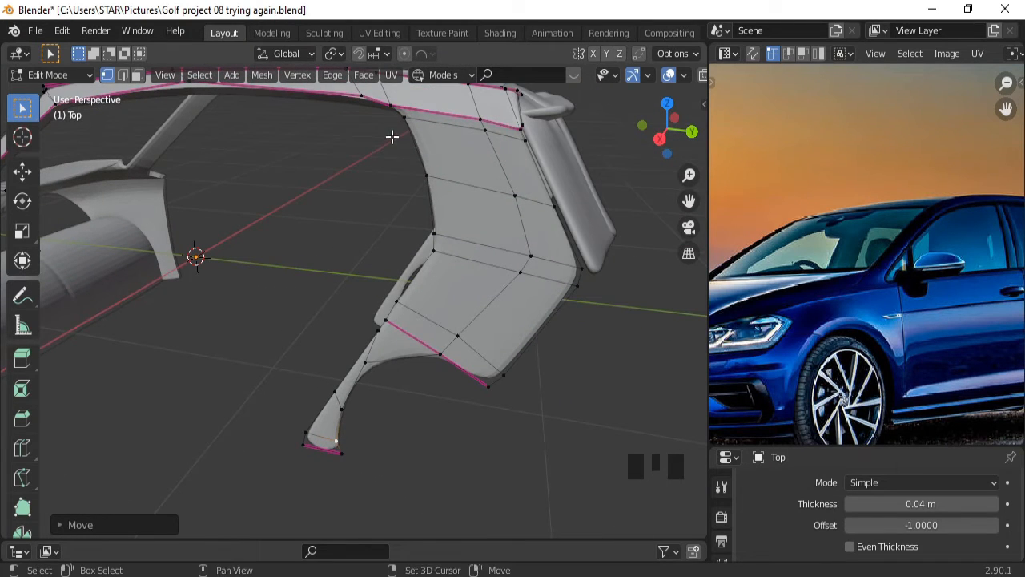
# Box-select the upper panel and lower strut faces, adding the upper side face too.
pyautogui.keyDown('shift'); pyautogui.moveTo(391, 127); pyautogui.dragTo(600, 426); pyautogui.keyUp('shift')
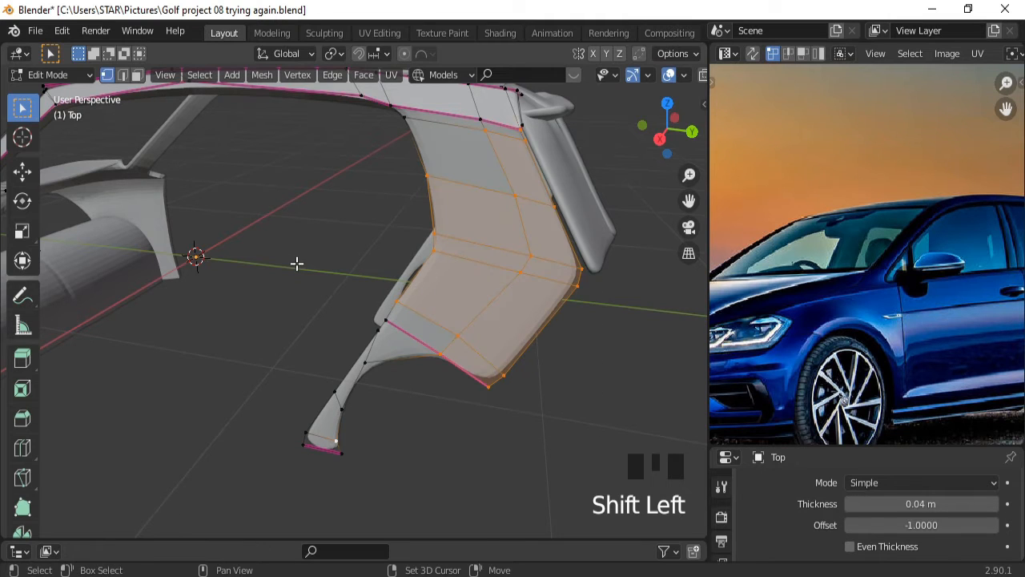
pyautogui.keyDown('shift'); pyautogui.moveTo(285, 266); pyautogui.dragTo(432, 516); pyautogui.keyUp('shift')
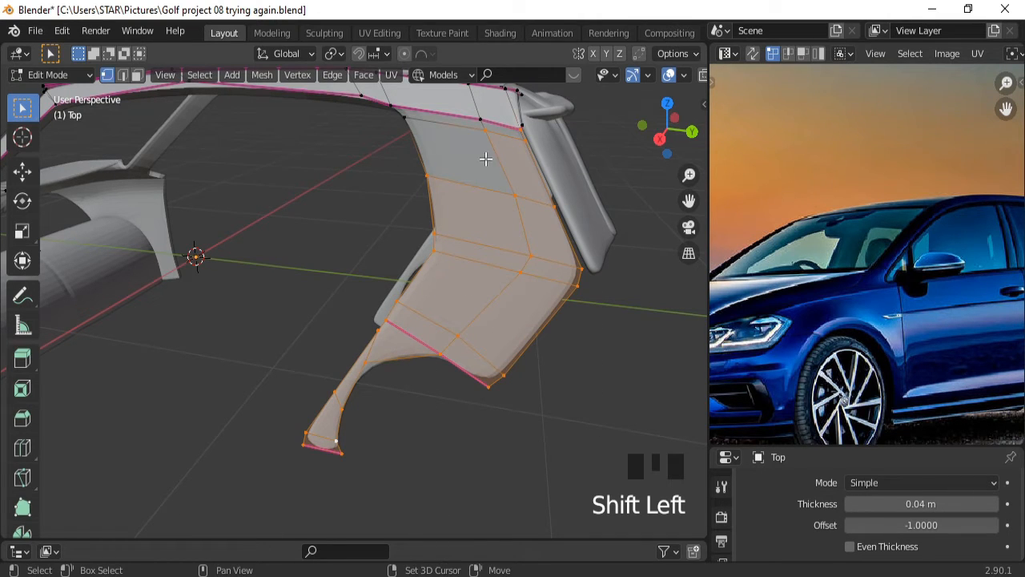
pyautogui.keyDown('shift'); pyautogui.click(407, 118); pyautogui.keyUp('shift')
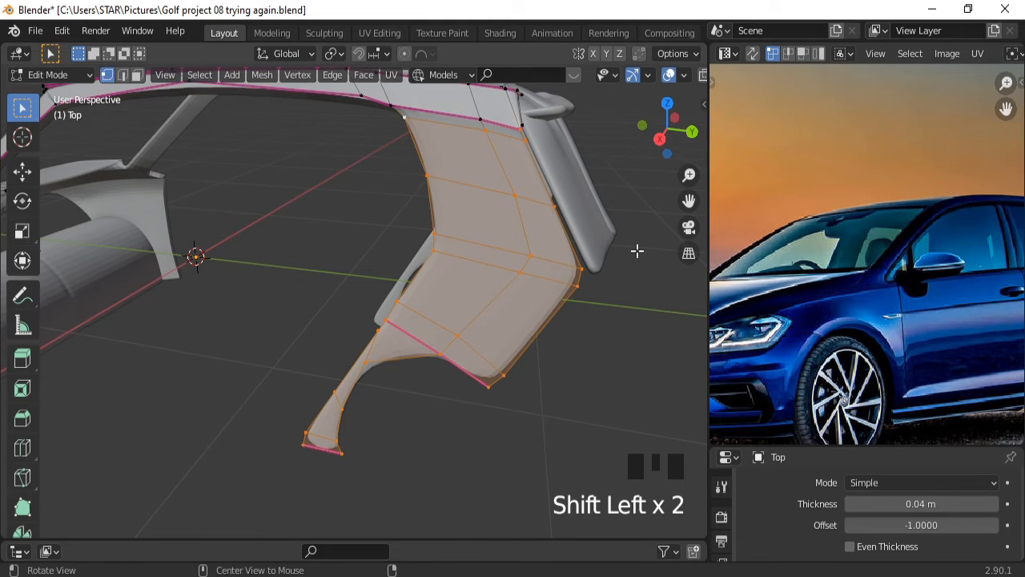
pyautogui.moveTo(636, 249); pyautogui.dragTo(472, 318, button='middle')
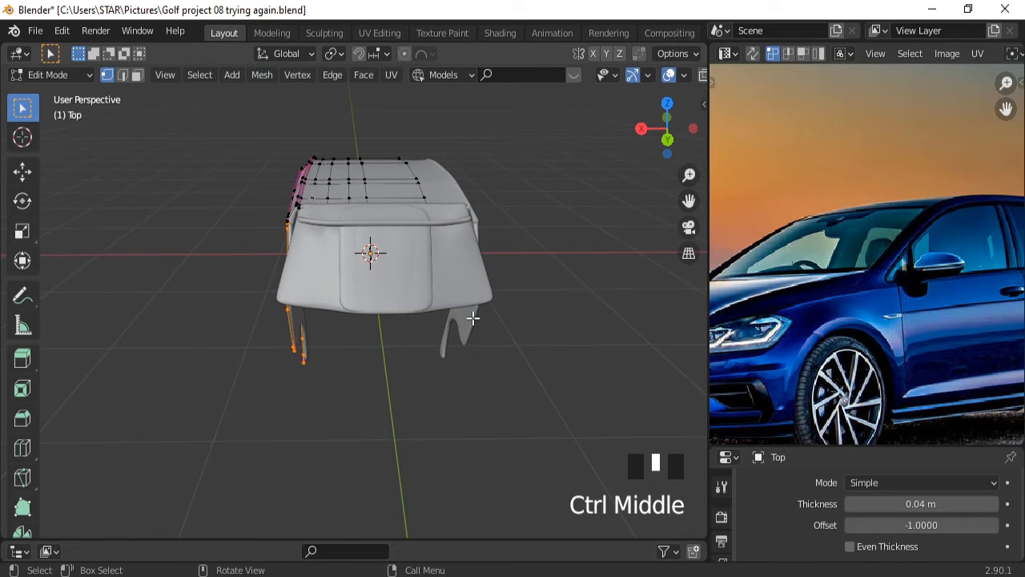
# Hide Plane.001 and switch to the back orthographic view.
pyautogui.moveTo(486, 543); pyautogui.dragTo(534, 494)
pyautogui.click(694, 457)
pyautogui.press('ctrl+KP_1')
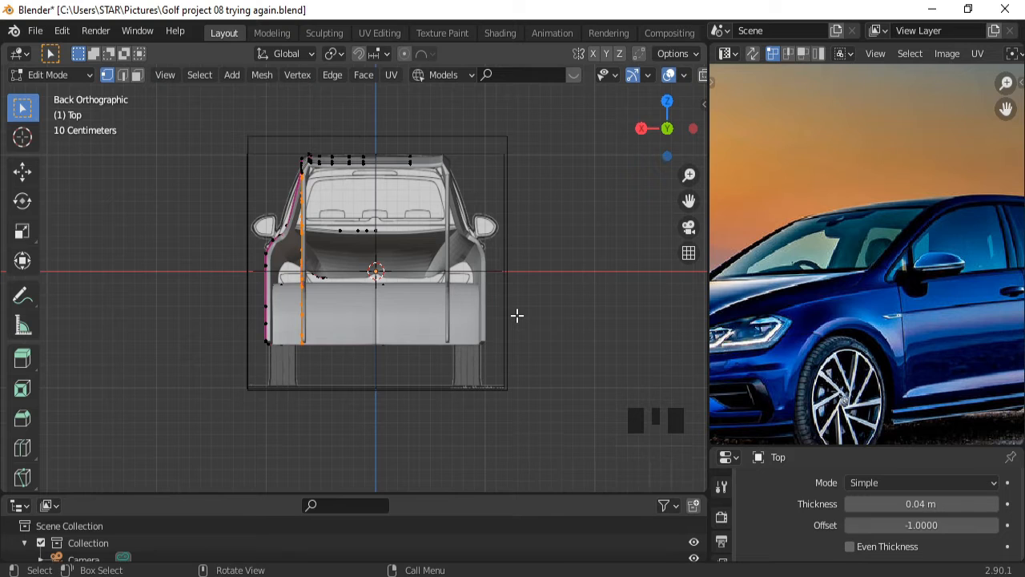
# Move the selected side-panel edge along X to the blueprint outline, about 0.08 m.
pyautogui.press('g')
pyautogui.press('x')
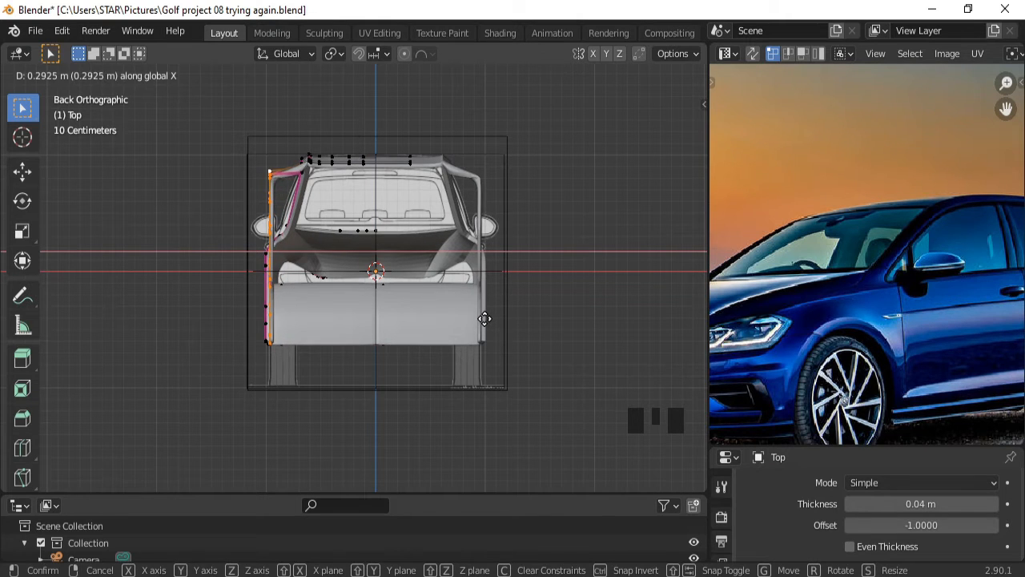
pyautogui.click(485, 319)
pyautogui.moveTo(459, 307); pyautogui.dragTo(478, 356, button='middle')
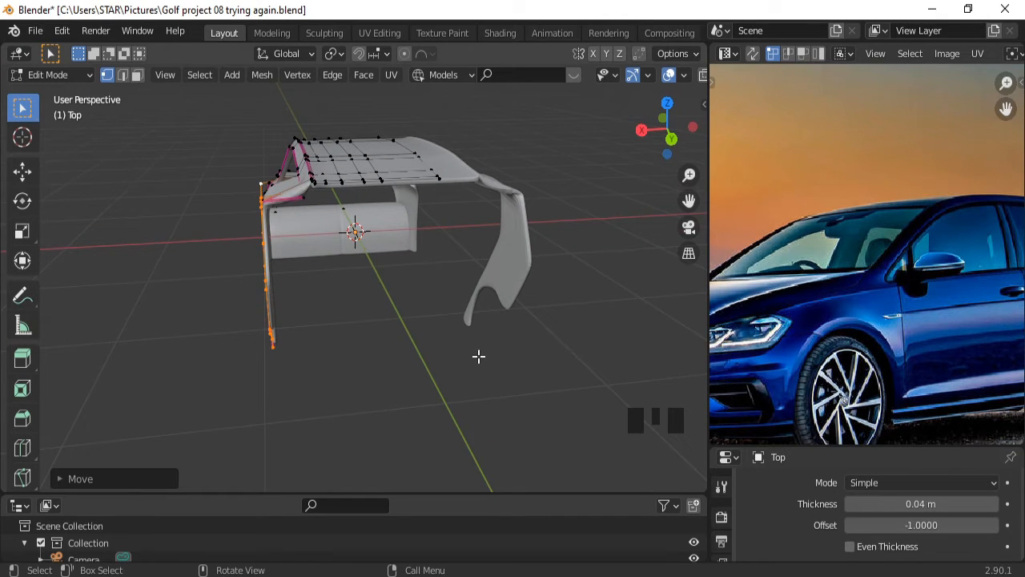
pyautogui.press('g')
pyautogui.press('x')
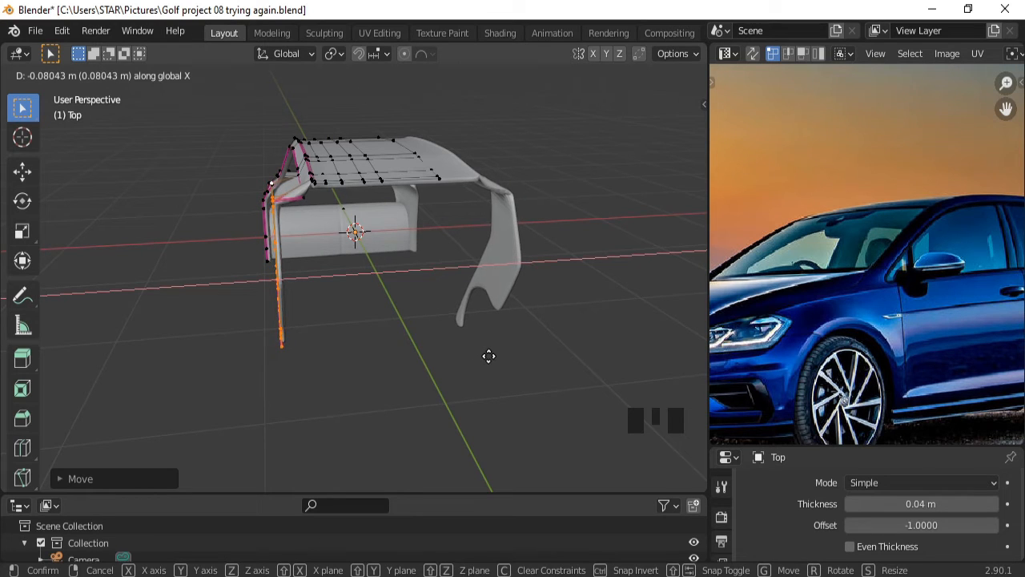
pyautogui.click(489, 355)
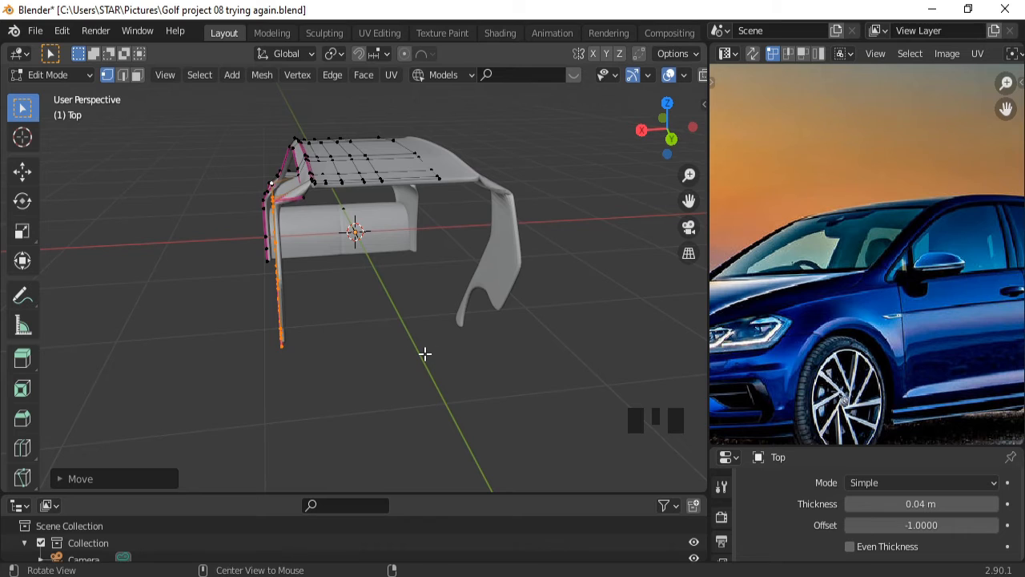
pyautogui.moveTo(423, 355); pyautogui.dragTo(590, 360, button='middle')
# Slide the selected side panel 1.724 m along Y, then nudge it along X.
pyautogui.press('g')
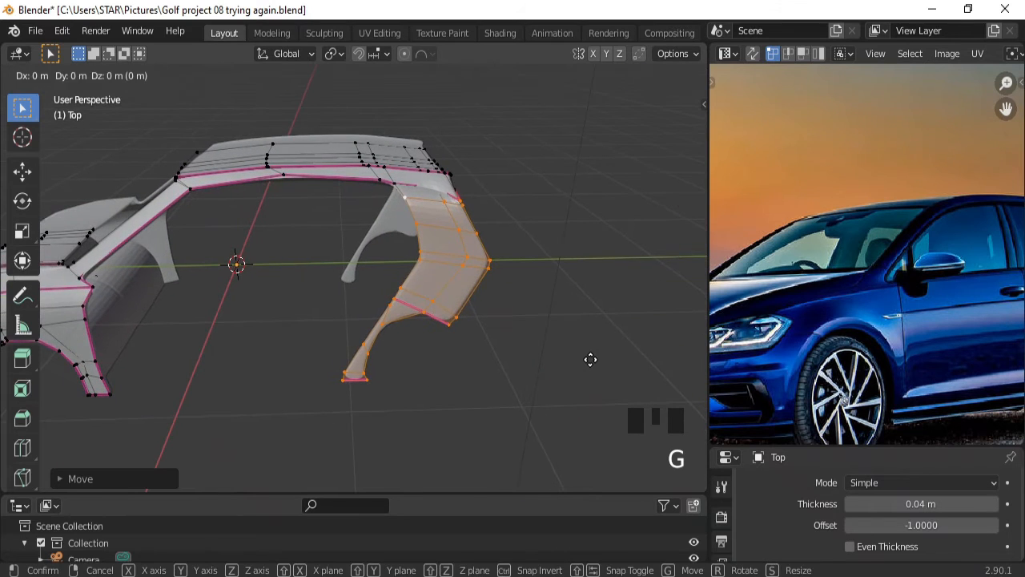
pyautogui.press('y')
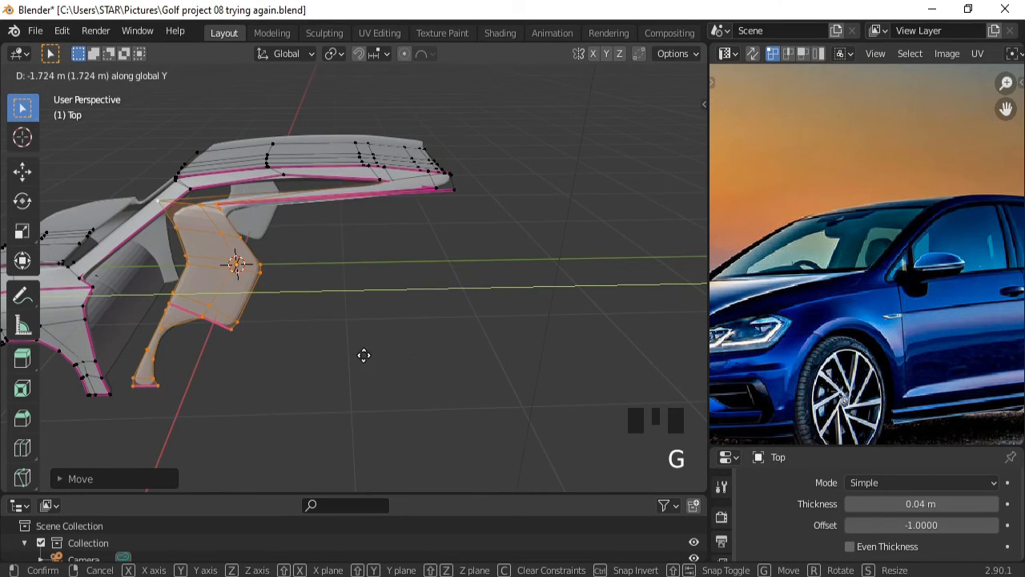
pyautogui.click(330, 348)
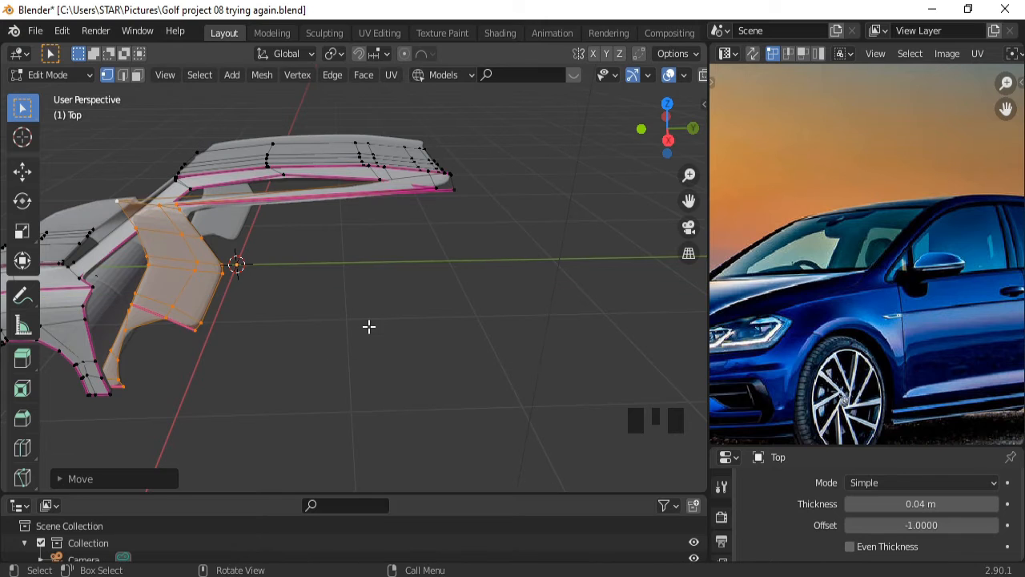
pyautogui.moveTo(369, 326); pyautogui.dragTo(239, 327, button='middle')
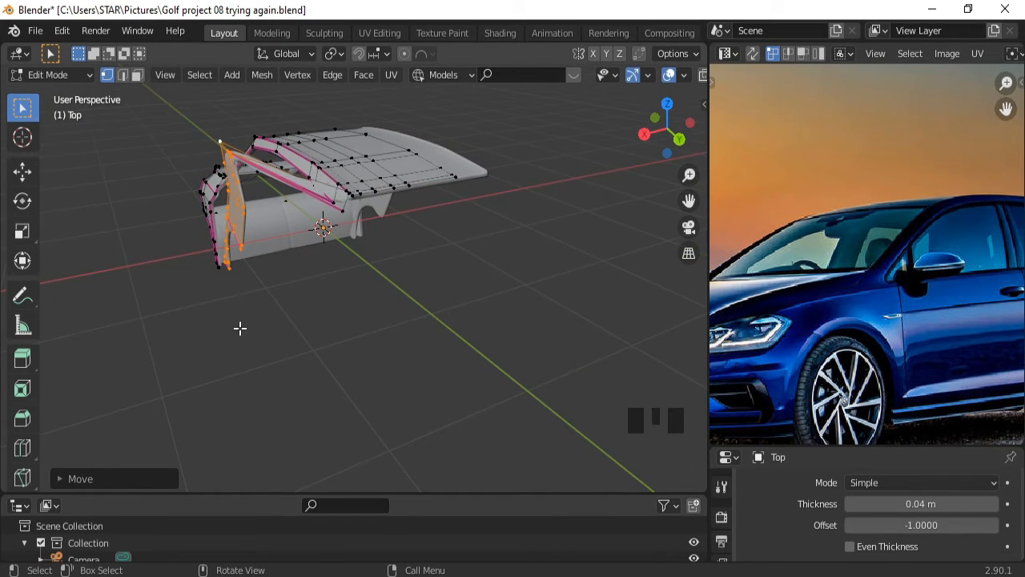
pyautogui.press('g')
pyautogui.press('x')
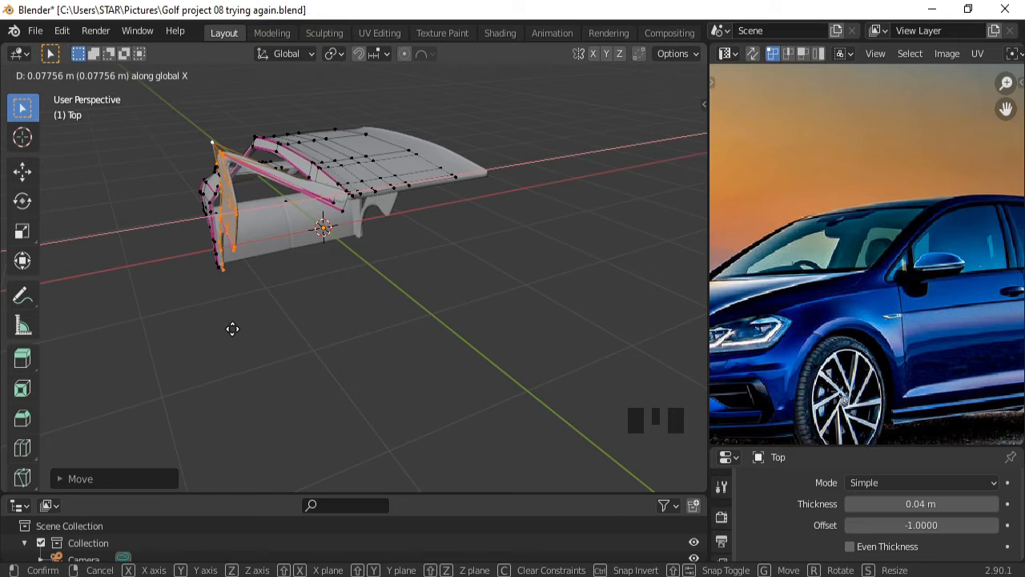
pyautogui.click(233, 329)
# Zoom out to the whole body and shift the rear panel along Y again.
pyautogui.moveTo(256, 318); pyautogui.dragTo(438, 334, button='middle')
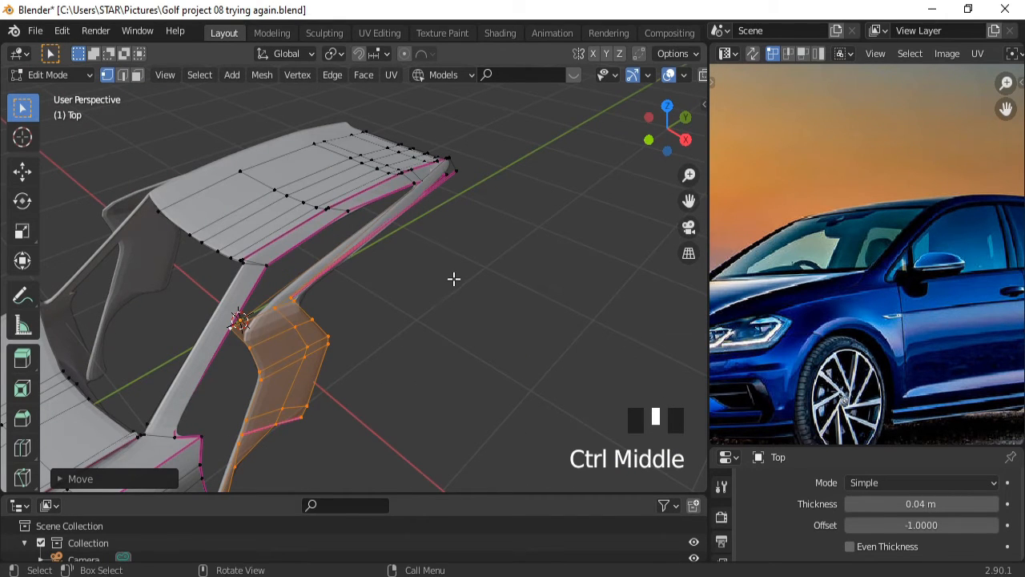
pyautogui.keyDown('ctrl'); pyautogui.moveTo(453, 280); pyautogui.dragTo(417, 390, button='middle'); pyautogui.keyUp('ctrl')
pyautogui.press('g')
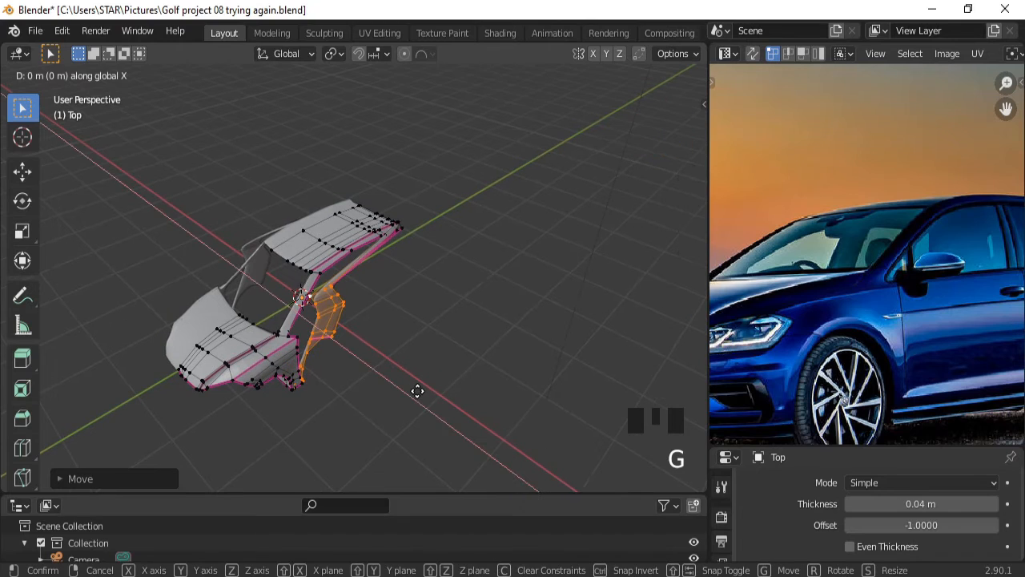
pyautogui.press('y')
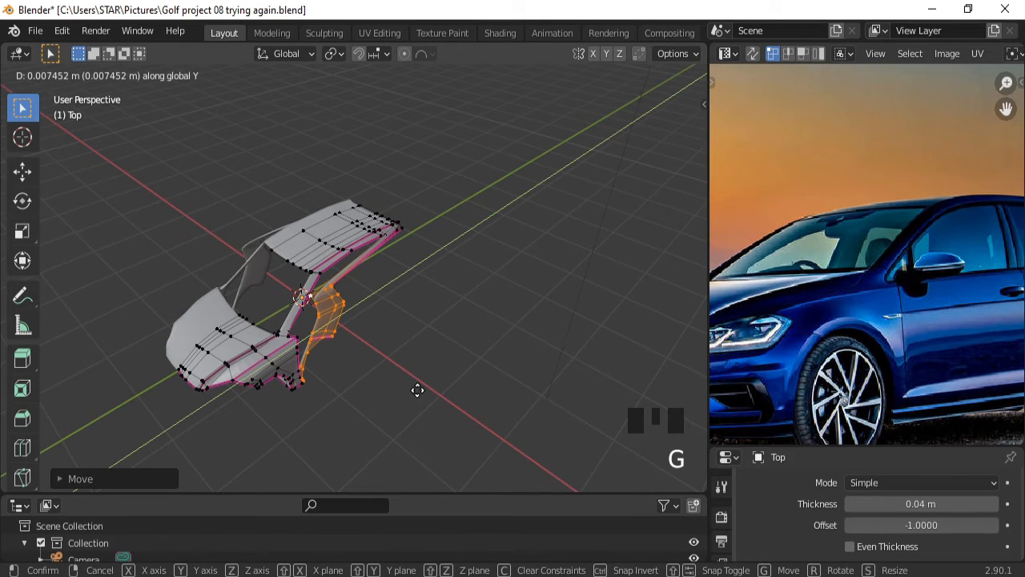
pyautogui.click(505, 337)
# In the side view, fine-tune the rear panel faces along Y to match the blueprint's rear quarter.
pyautogui.press('KP_3')
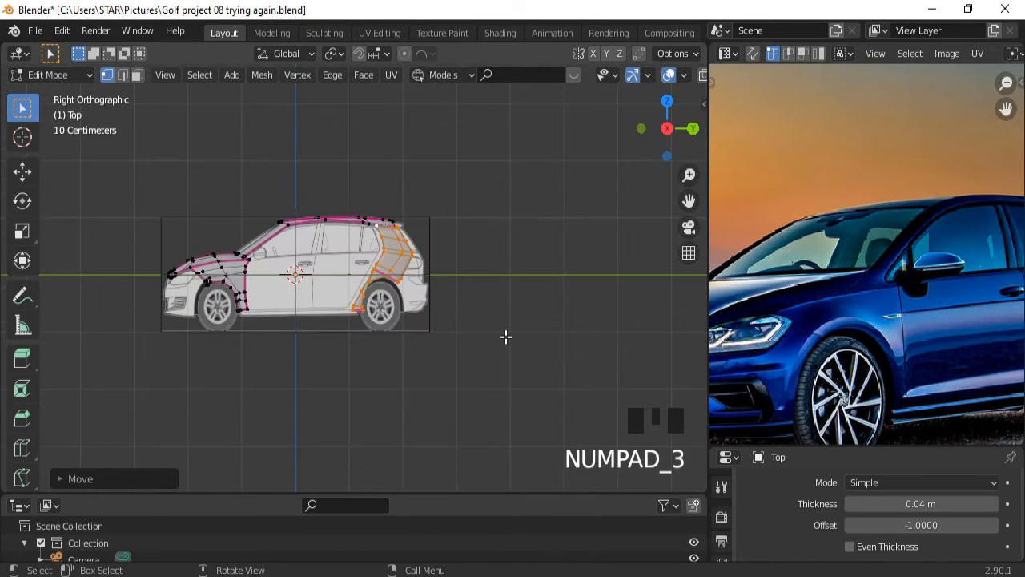
pyautogui.keyDown('ctrl'); pyautogui.moveTo(469, 343); pyautogui.dragTo(498, 272, button='middle'); pyautogui.keyUp('ctrl')
pyautogui.press('g')
pyautogui.press('y')
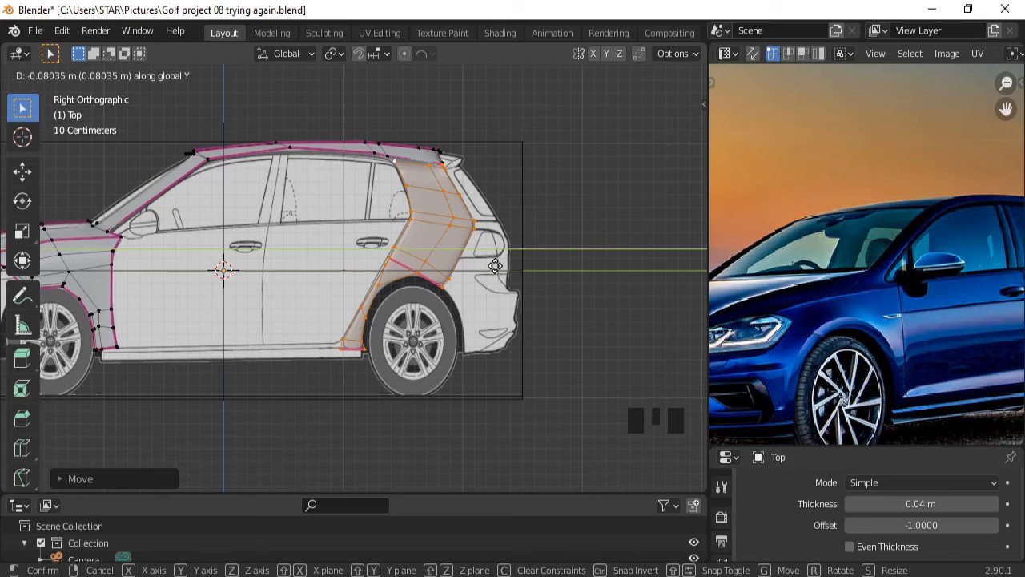
pyautogui.click(495, 267)
pyautogui.press('g')
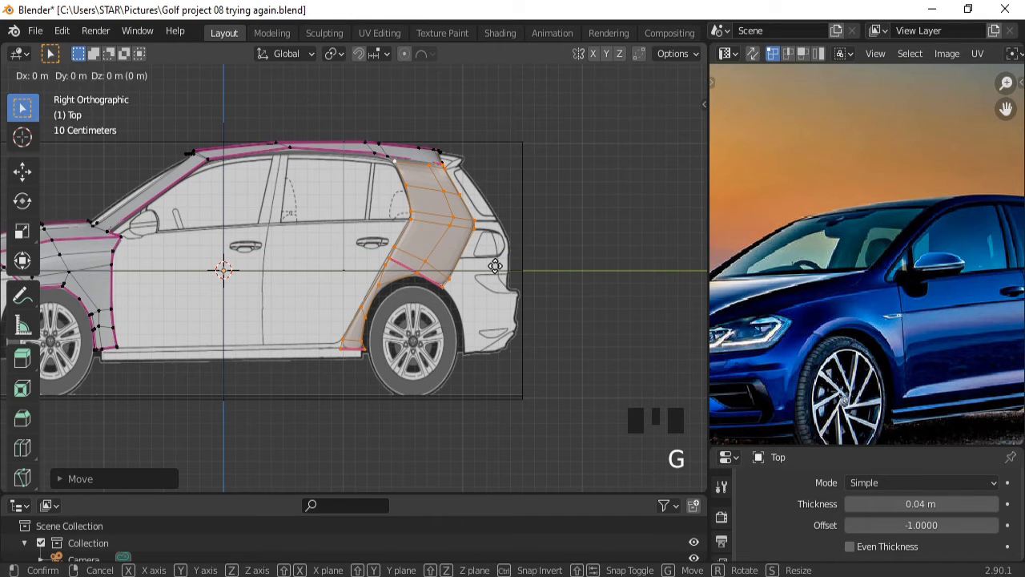
pyautogui.press('y')
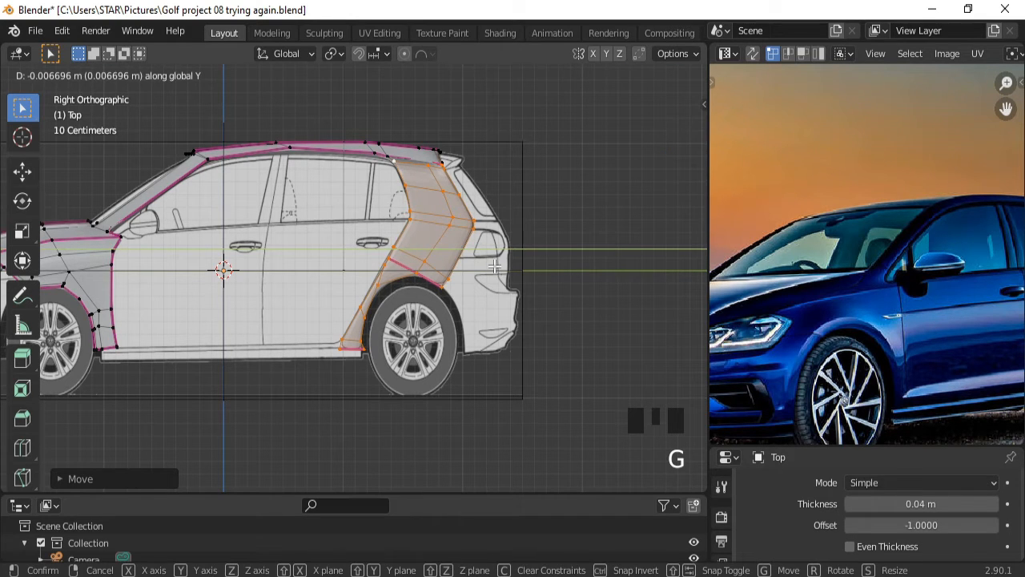
pyautogui.click(495, 266)
pyautogui.moveTo(515, 258); pyautogui.dragTo(467, 318, button='middle')
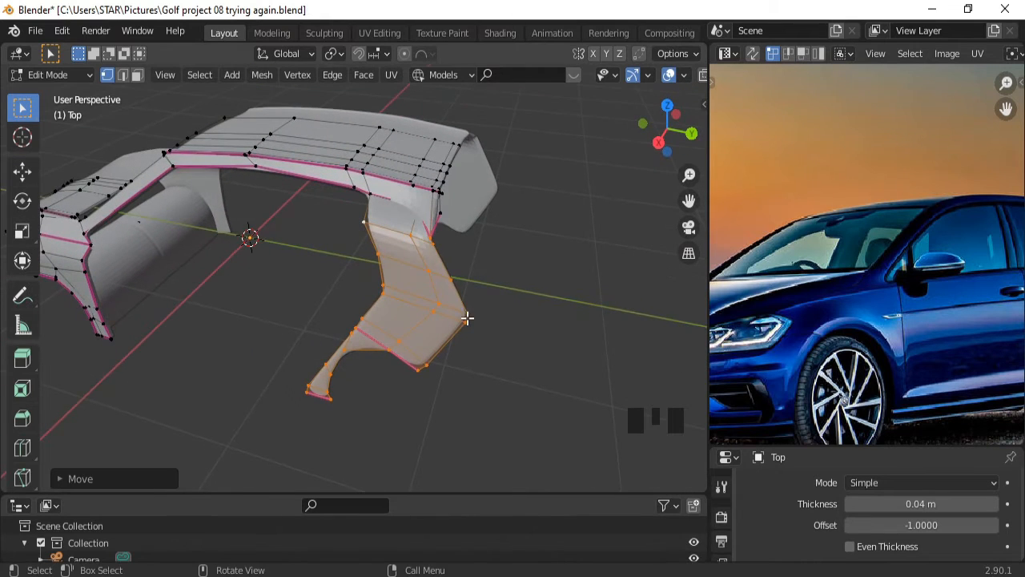
# Pull the rear panel's top vertex inward along X.
pyautogui.click(452, 245)
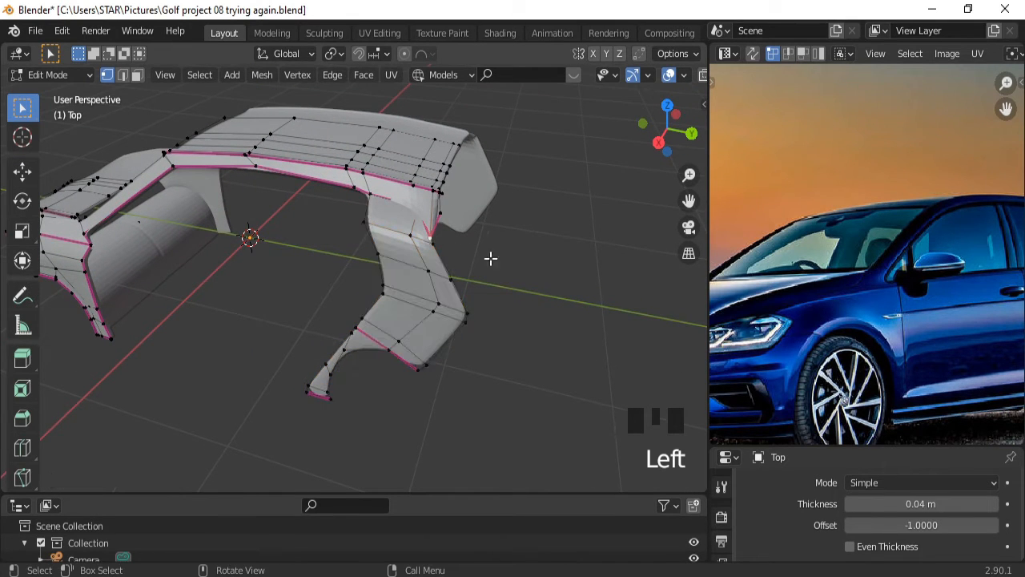
pyautogui.press('g')
pyautogui.press('x')
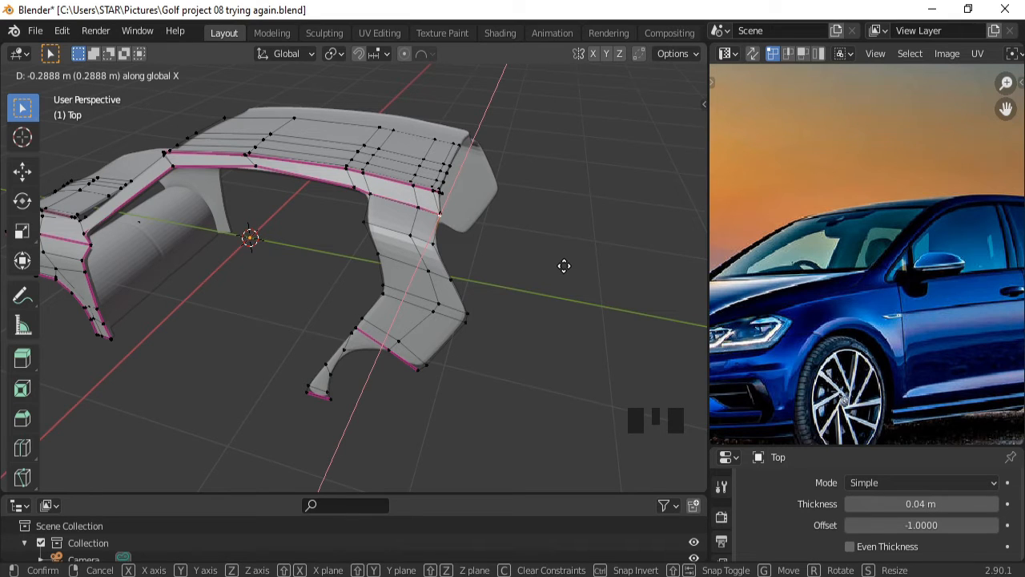
pyautogui.click(564, 266)
pyautogui.moveTo(564, 265); pyautogui.dragTo(460, 231, button='middle')
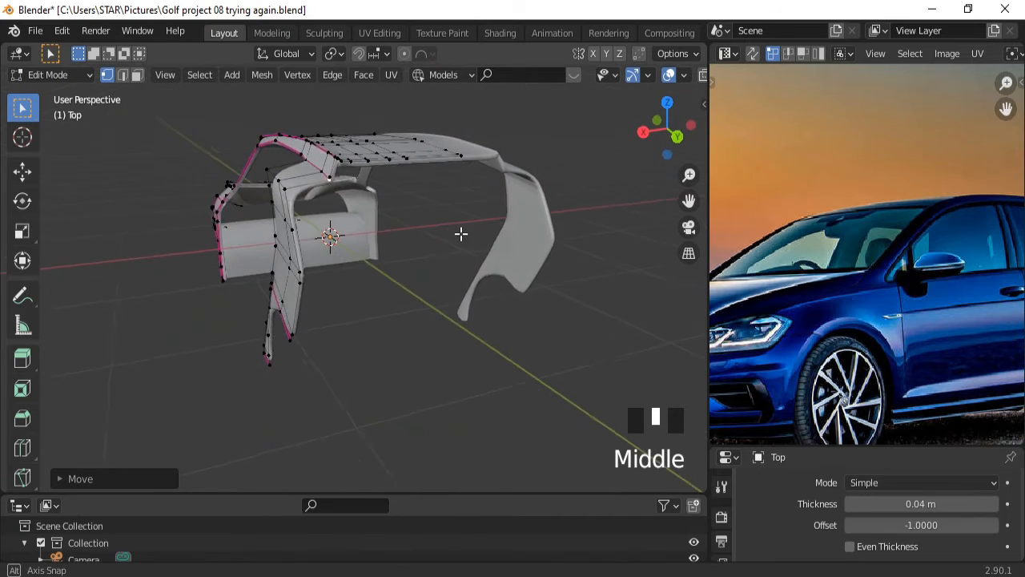
pyautogui.moveTo(915, 286); pyautogui.dragTo(729, 305, button='middle')
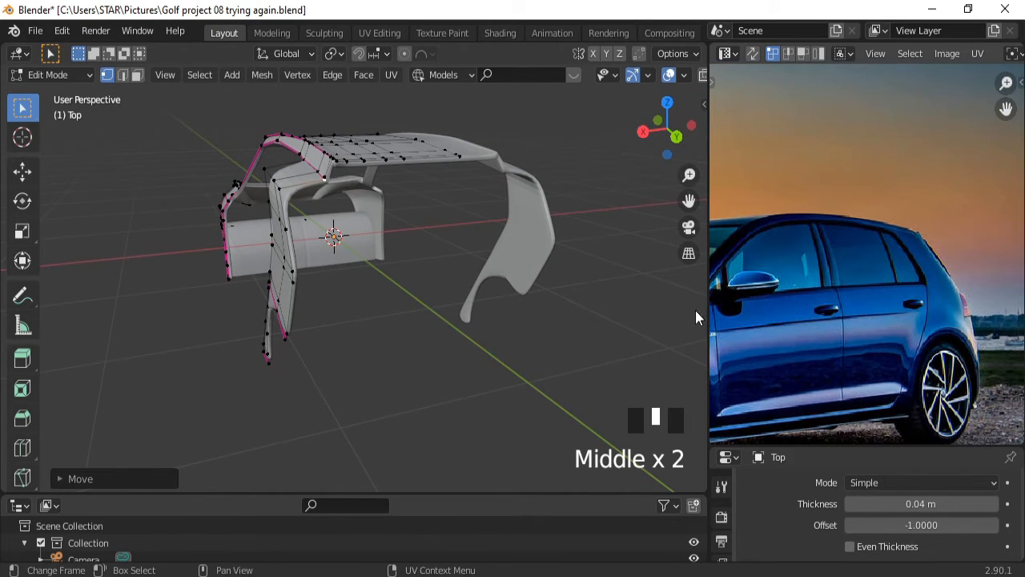
# Move the two neighbouring front-pillar vertices inward along X, one at a time.
pyautogui.tripleClick(278, 187)
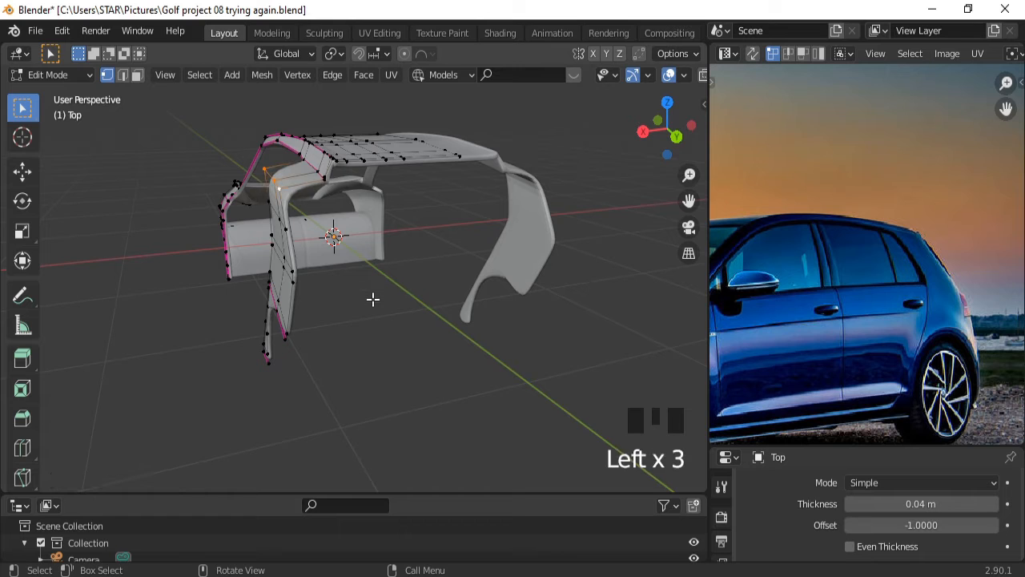
pyautogui.press('g')
pyautogui.press('x')
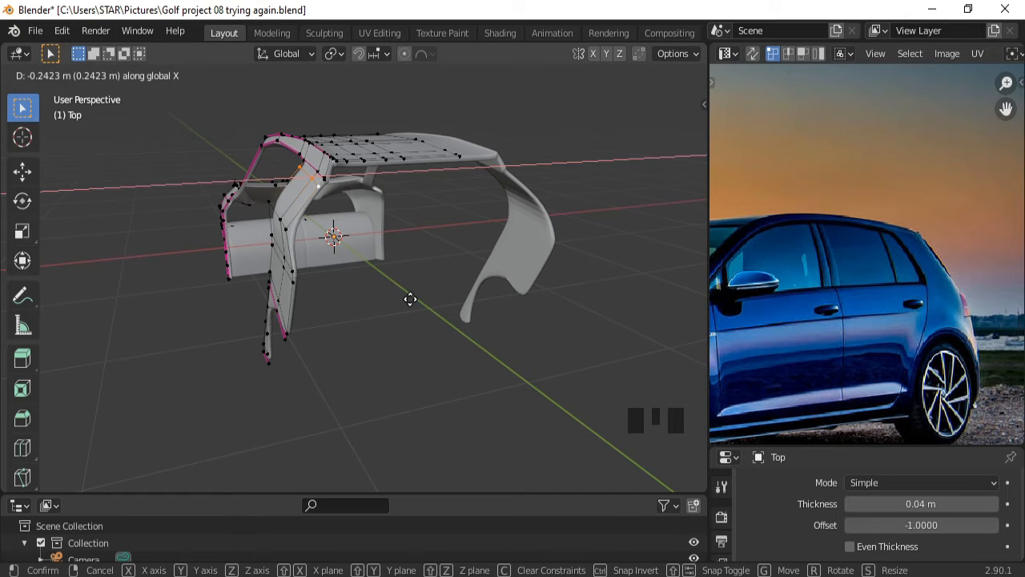
pyautogui.click(410, 299)
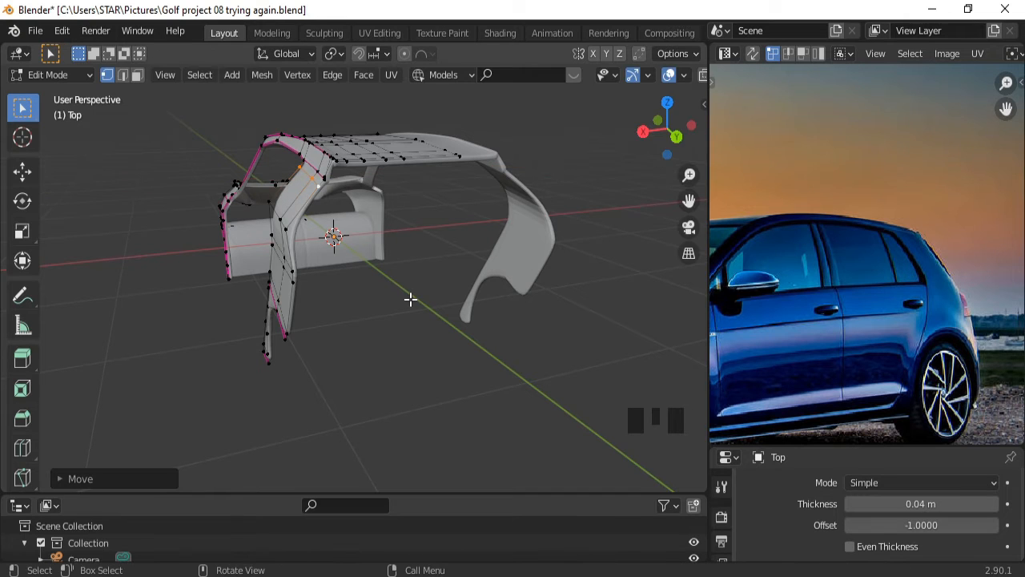
pyautogui.click(274, 210)
pyautogui.press('g')
pyautogui.press('x')
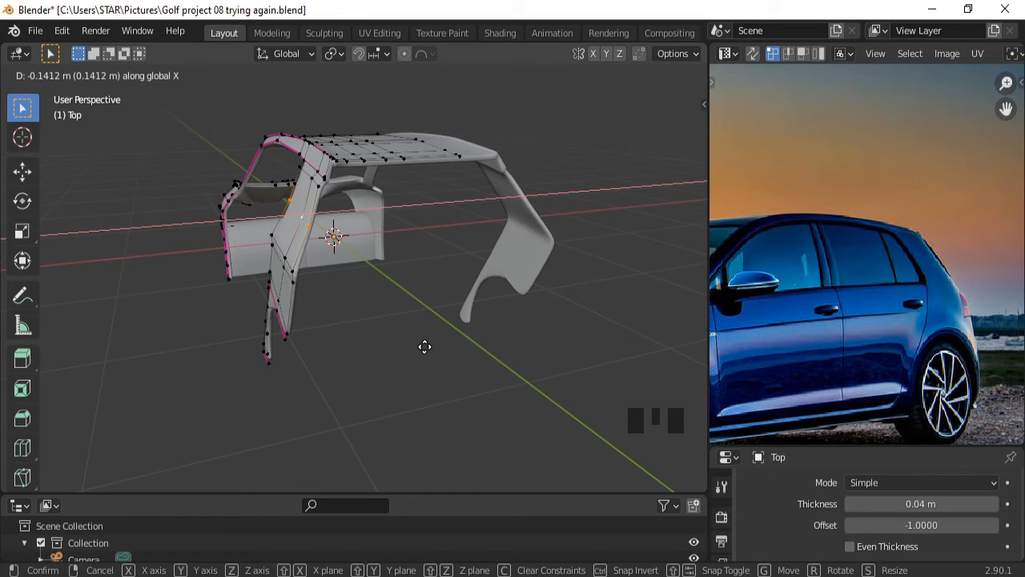
pyautogui.click(421, 346)
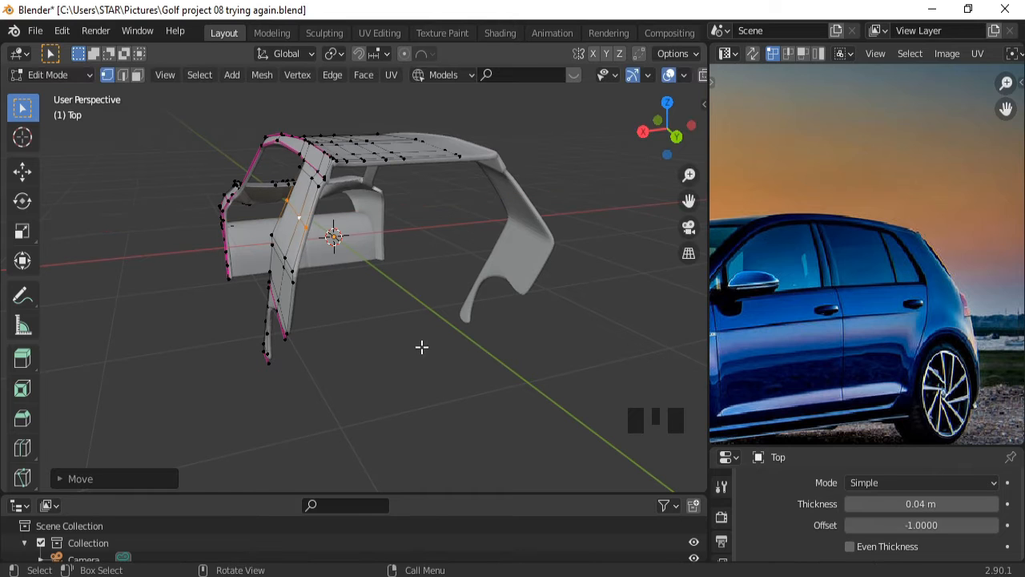
pyautogui.moveTo(451, 279); pyautogui.dragTo(488, 272, button='middle')
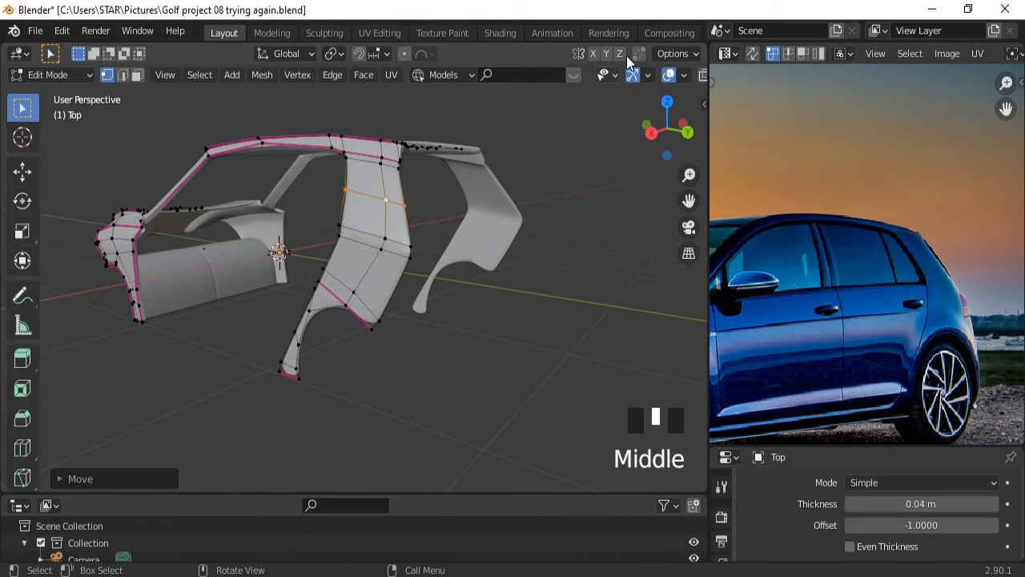
# Hide overlays to inspect the shell surface, then restore the wireframe and grid.
pyautogui.click(668, 75)
pyautogui.moveTo(576, 240); pyautogui.dragTo(510, 179, button='middle')
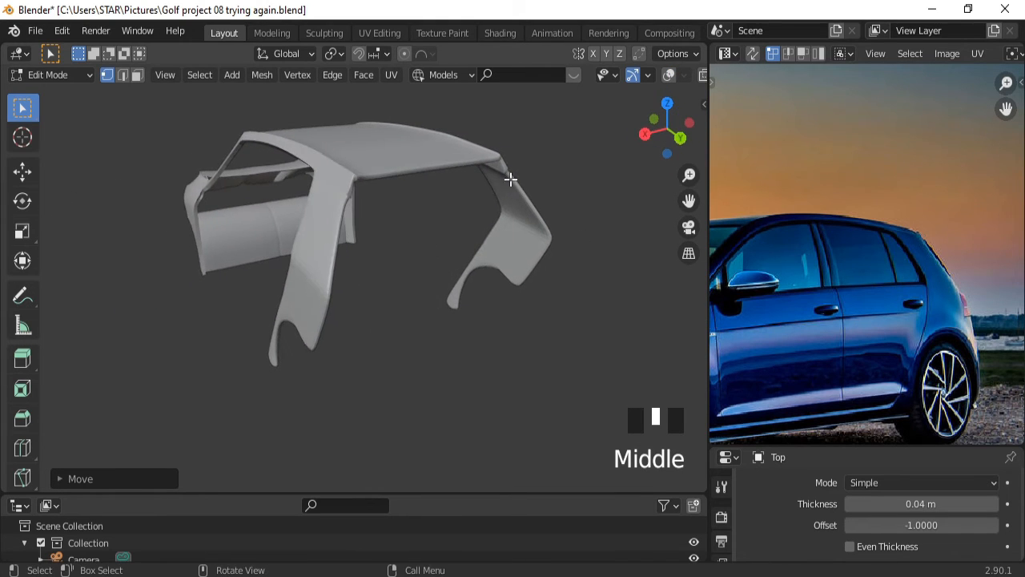
pyautogui.click(669, 75)
pyautogui.moveTo(438, 293); pyautogui.dragTo(293, 259, button='middle')
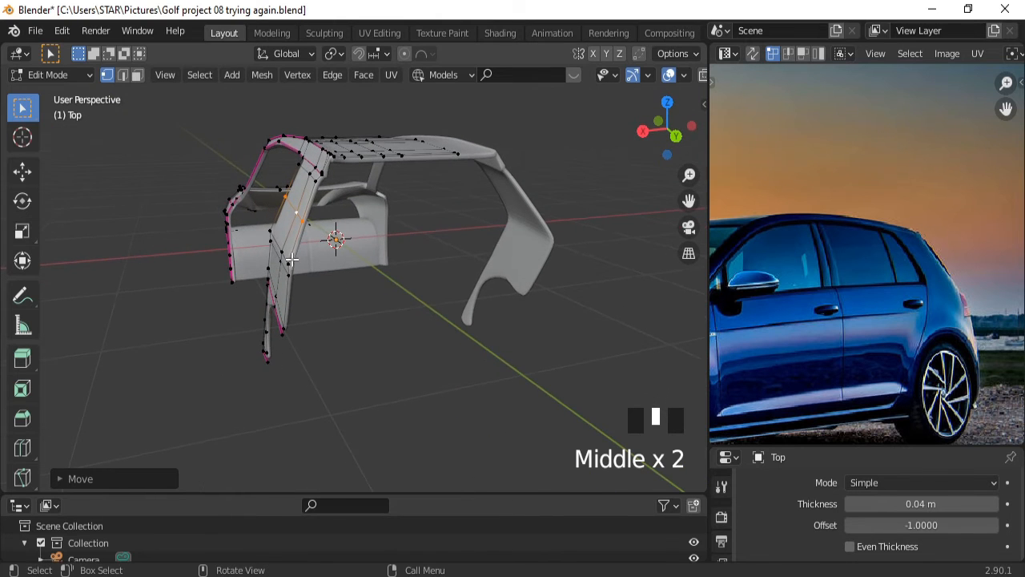
# Select several pillar and roof-edge vertices and move them together along X.
pyautogui.click(287, 258)
pyautogui.click(285, 262)
pyautogui.click(285, 261)
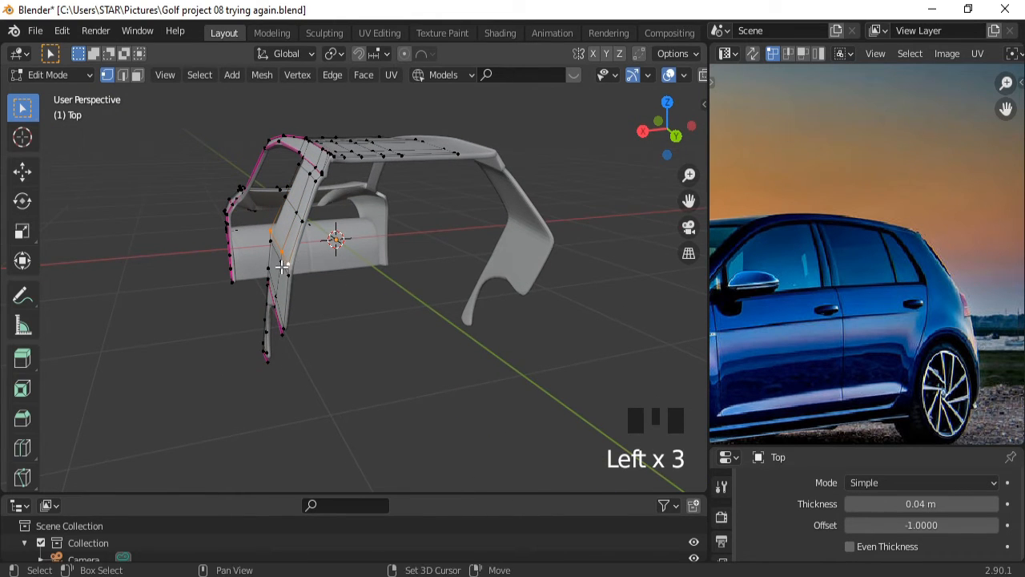
pyautogui.keyDown('shift'); pyautogui.click(282, 266); pyautogui.keyUp('shift')
pyautogui.keyDown('shift'); pyautogui.click(282, 267); pyautogui.keyUp('shift')
pyautogui.keyDown('shift'); pyautogui.click(282, 267); pyautogui.keyUp('shift')
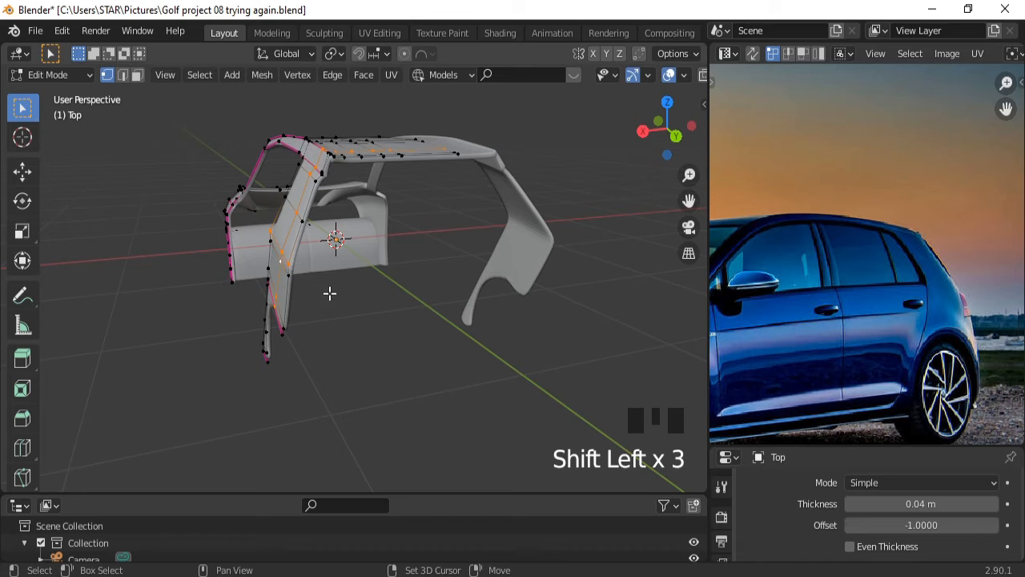
pyautogui.click(286, 260)
pyautogui.click(285, 261)
pyautogui.click(285, 261)
pyautogui.keyDown('shift'); pyautogui.click(283, 263); pyautogui.keyUp('shift')
pyautogui.keyDown('shift'); pyautogui.click(284, 264); pyautogui.keyUp('shift')
pyautogui.keyDown('shift'); pyautogui.click(284, 264); pyautogui.keyUp('shift')
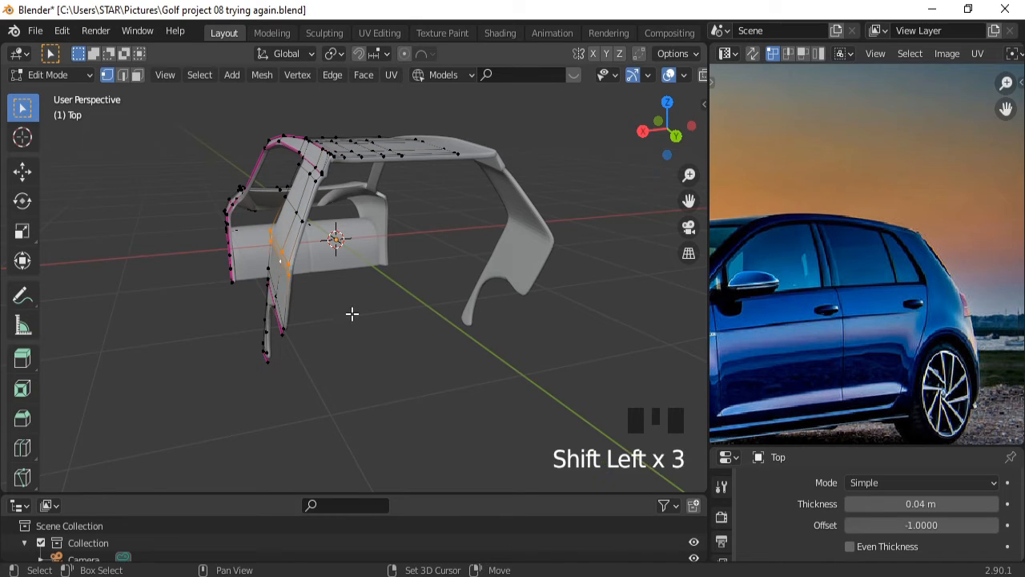
pyautogui.press('g')
pyautogui.press('x')
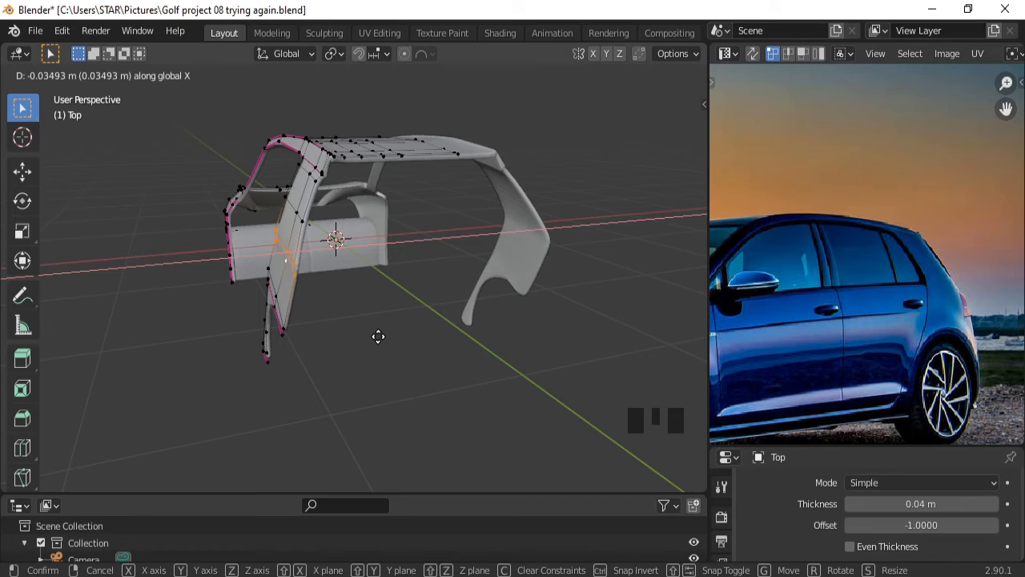
pyautogui.click(376, 336)
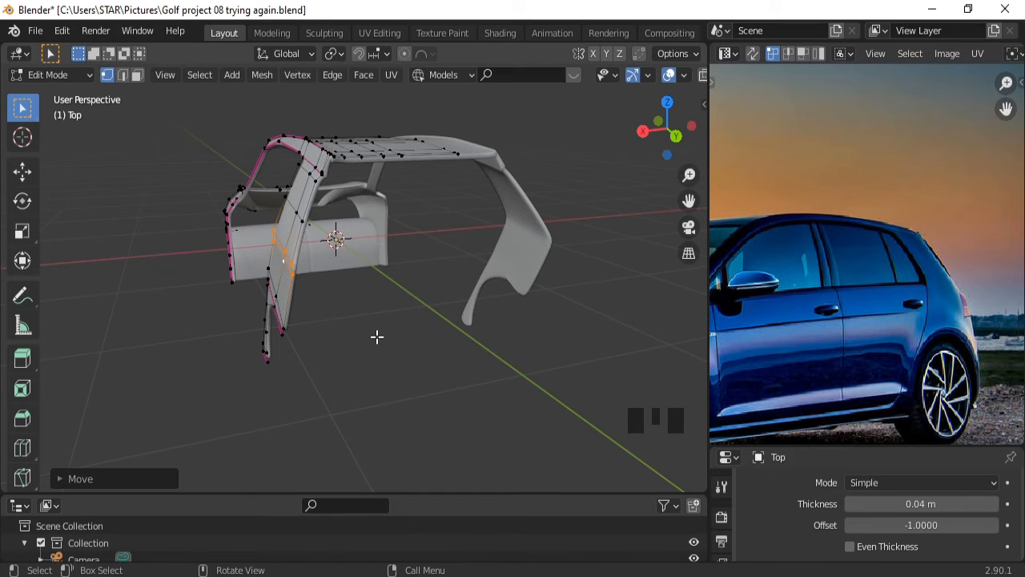
# Shift another group of pillar vertices, then the vertex loop one row lower, along X.
pyautogui.click(288, 254)
pyautogui.click(287, 252)
pyautogui.click(286, 252)
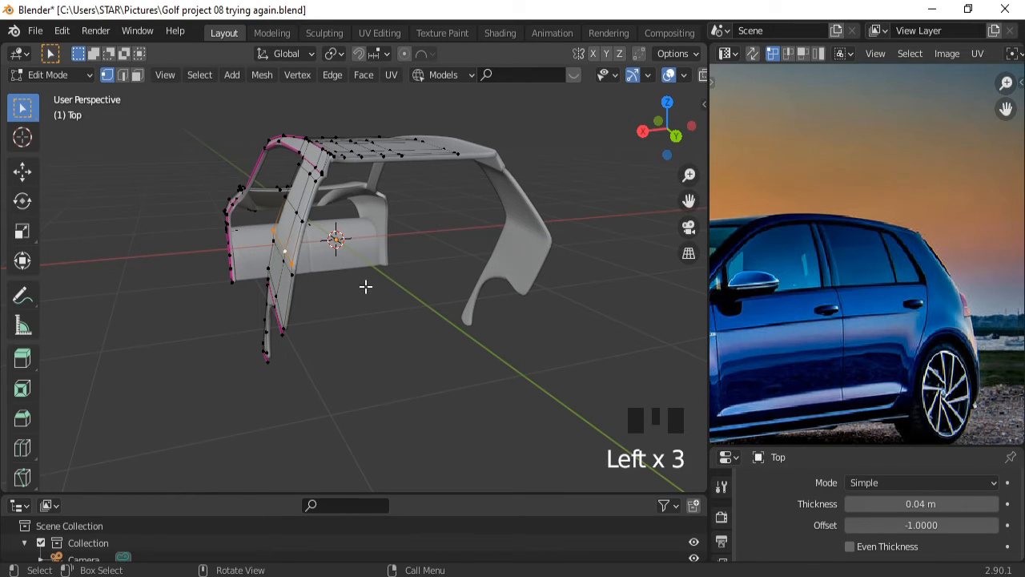
pyautogui.press('g')
pyautogui.press('x')
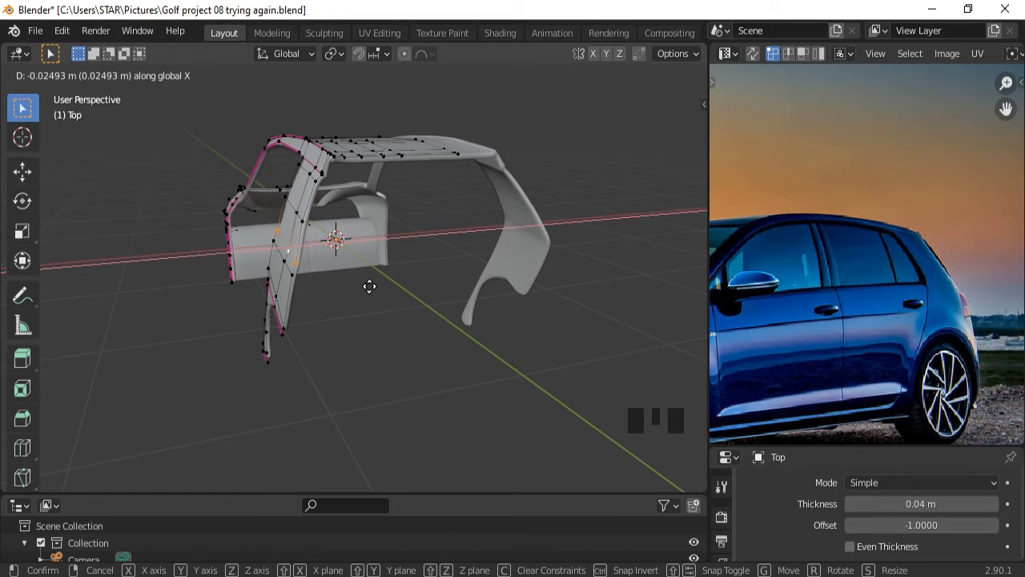
pyautogui.click(367, 286)
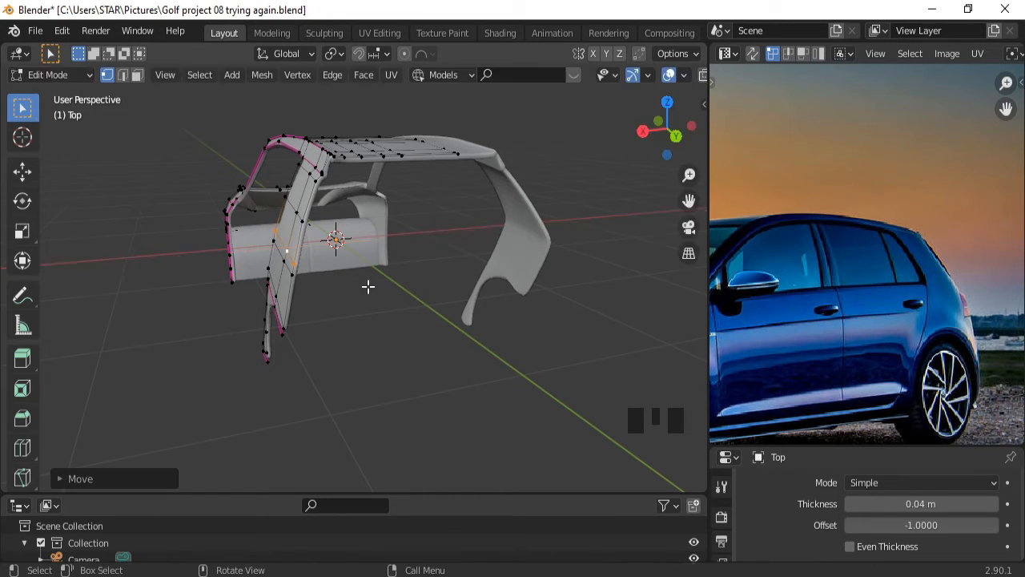
pyautogui.doubleClick(289, 267)
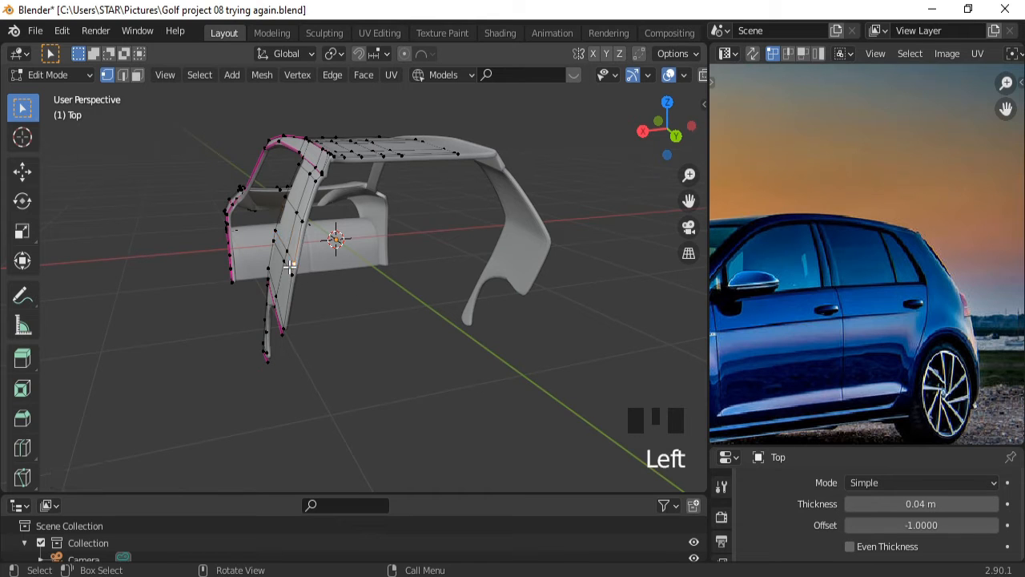
pyautogui.press('g')
pyautogui.press('x')
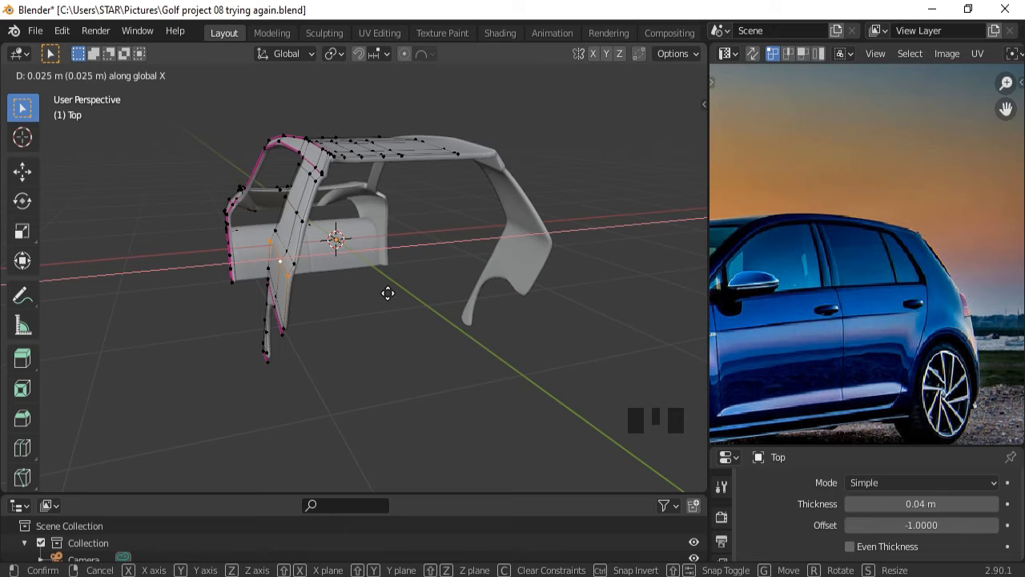
pyautogui.click(388, 293)
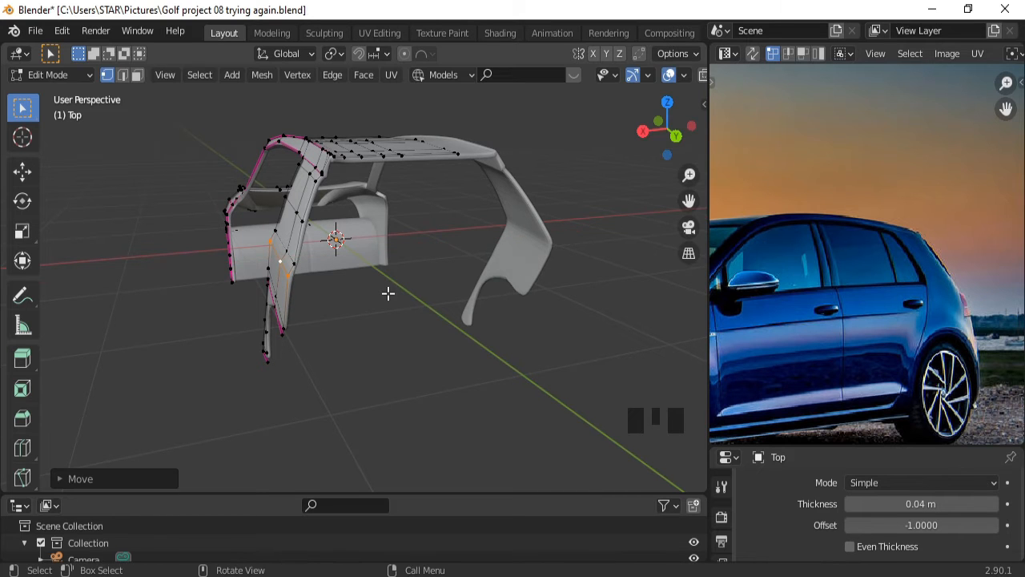
# Check the shell against the side-view blueprint and return to Object Mode.
pyautogui.moveTo(408, 284); pyautogui.dragTo(523, 290, button='middle')
pyautogui.moveTo(373, 282); pyautogui.dragTo(570, 265, button='middle')
pyautogui.moveTo(548, 276); pyautogui.dragTo(341, 262, button='middle')
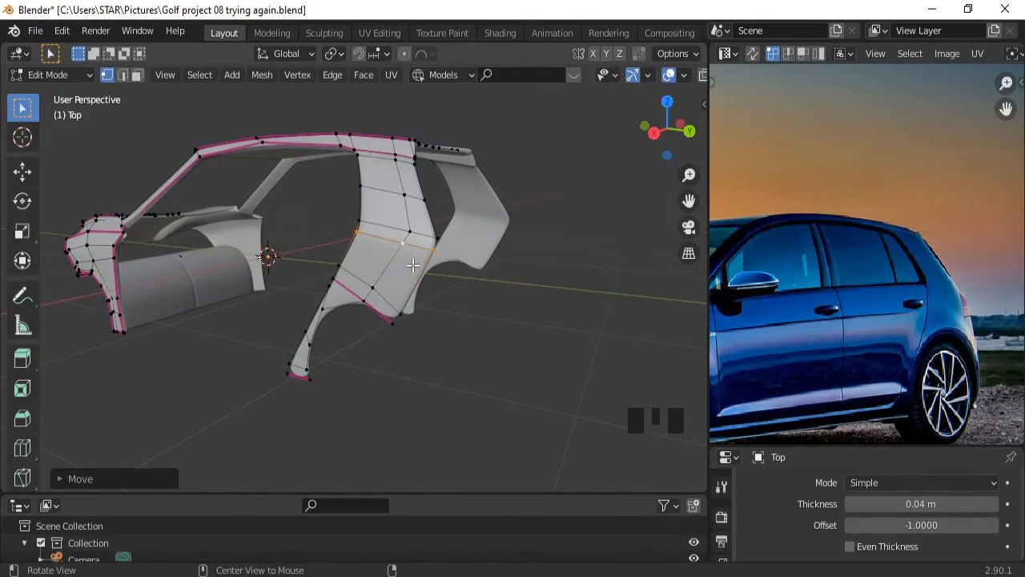
pyautogui.moveTo(412, 265)
pyautogui.mouseDown(button='middle')
pyautogui.moveTo(325, 287)
pyautogui.moveTo(373, 284)
pyautogui.moveTo(395, 276)
pyautogui.moveTo(350, 257)
pyautogui.moveTo(309, 275)
pyautogui.moveTo(427, 279)
pyautogui.mouseUp(button='middle')
pyautogui.press('KP_3')
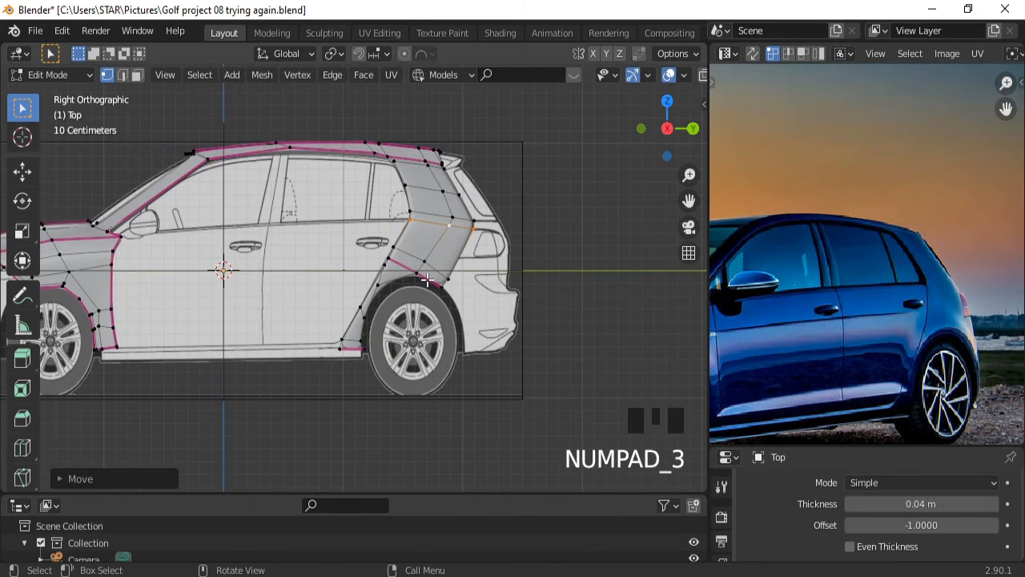
pyautogui.press('Tab')
pyautogui.moveTo(545, 254); pyautogui.dragTo(453, 316, button='middle')
# Apply Shade Smooth to the car shell.
pyautogui.rightClick(455, 309)
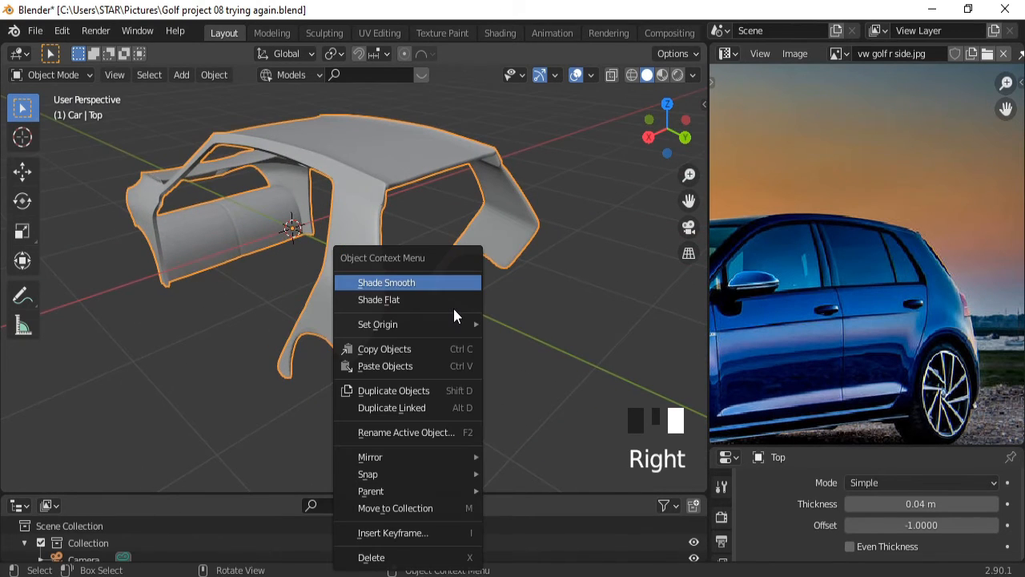
pyautogui.click(419, 284)
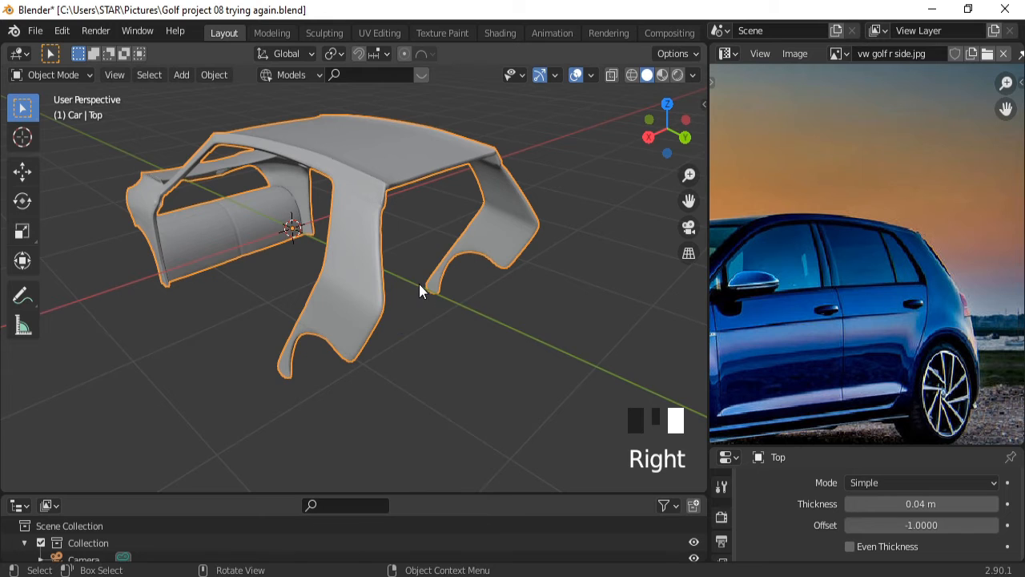
pyautogui.moveTo(405, 316); pyautogui.dragTo(421, 290, button='middle')
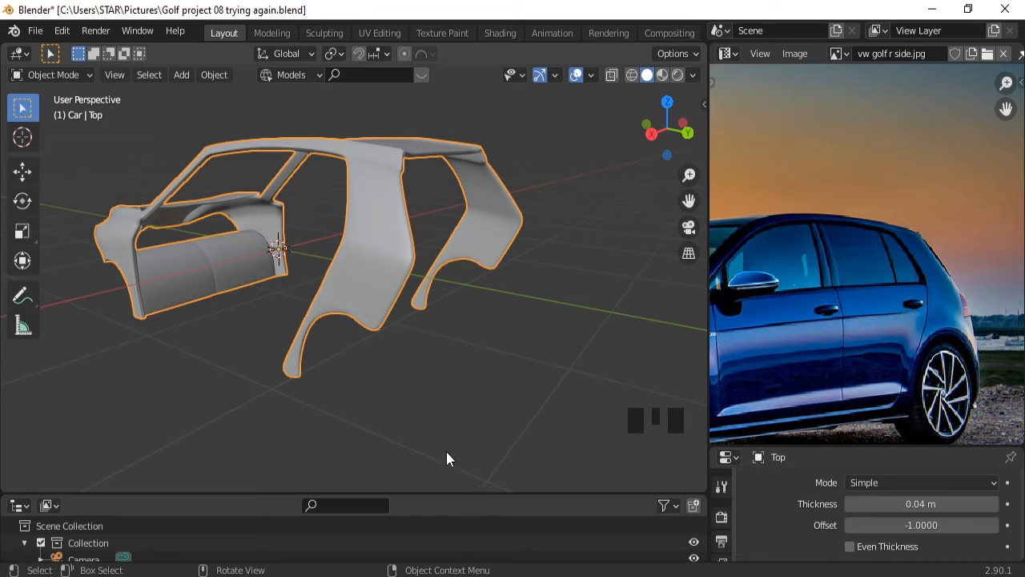
# In Edit Mode, select the side panel's lower and right border loops plus the roof edge loop.
pyautogui.press('Tab')
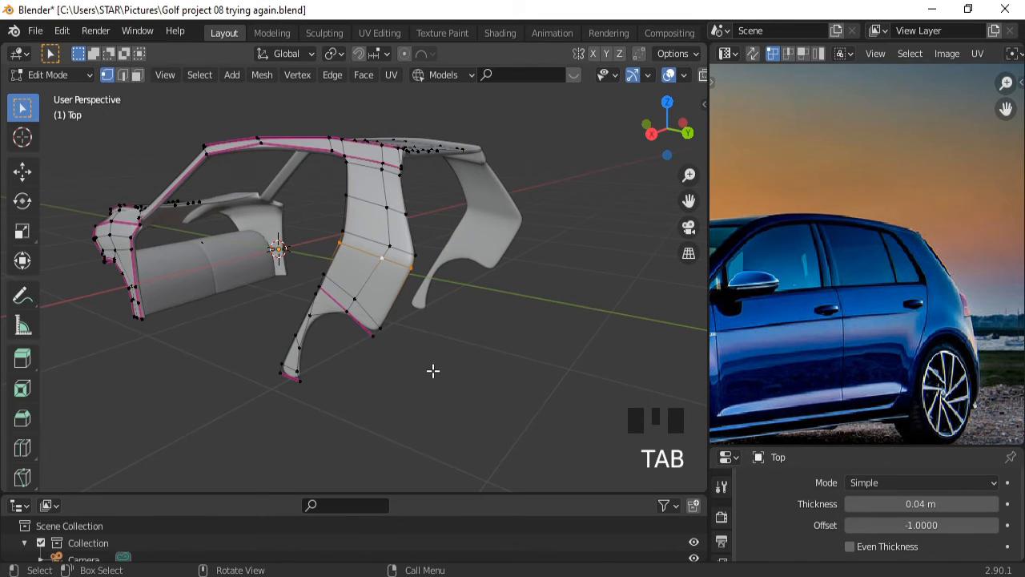
pyautogui.moveTo(363, 342); pyautogui.dragTo(388, 311, button='middle')
pyautogui.tripleClick(369, 294)
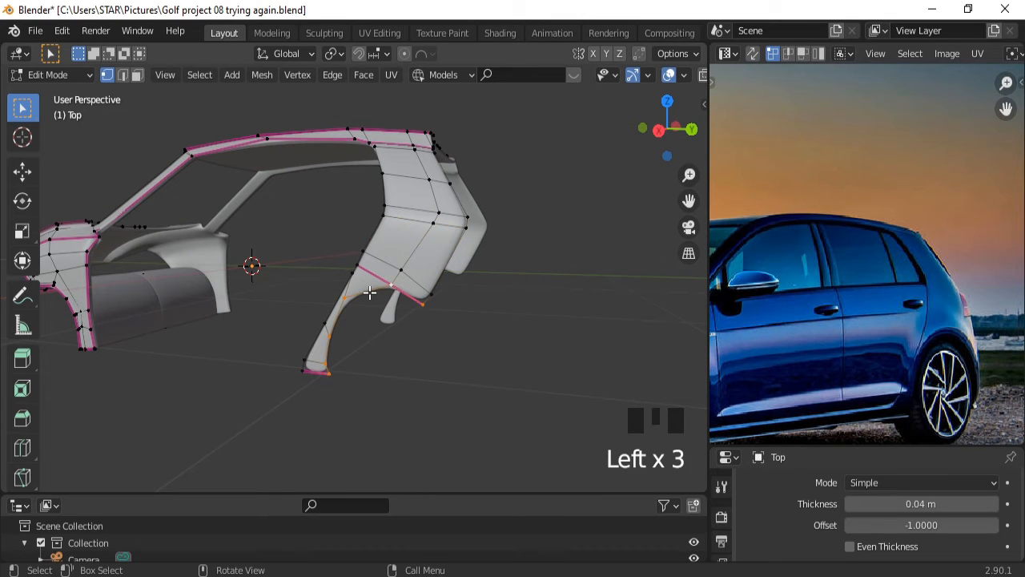
pyautogui.moveTo(469, 293); pyautogui.dragTo(401, 297, button='middle')
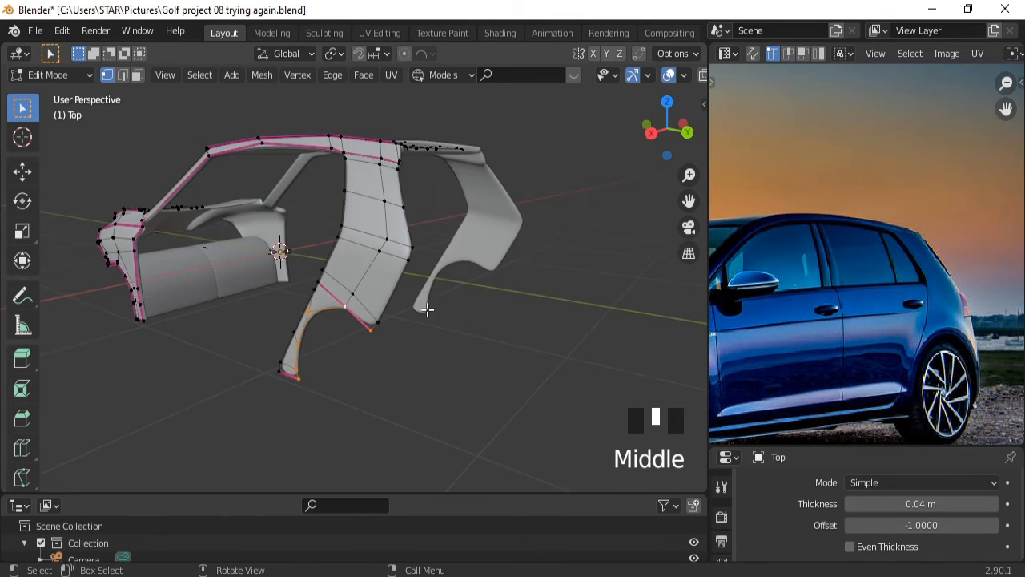
pyautogui.keyDown('shift'); pyautogui.tripleClick(394, 294); pyautogui.keyUp('shift')
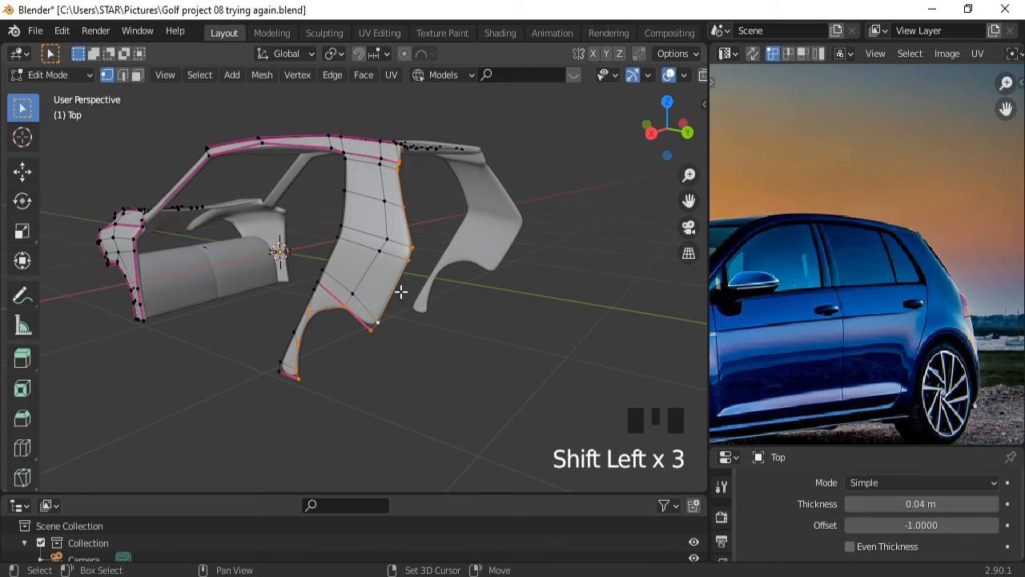
pyautogui.moveTo(464, 267); pyautogui.dragTo(377, 256, button='middle')
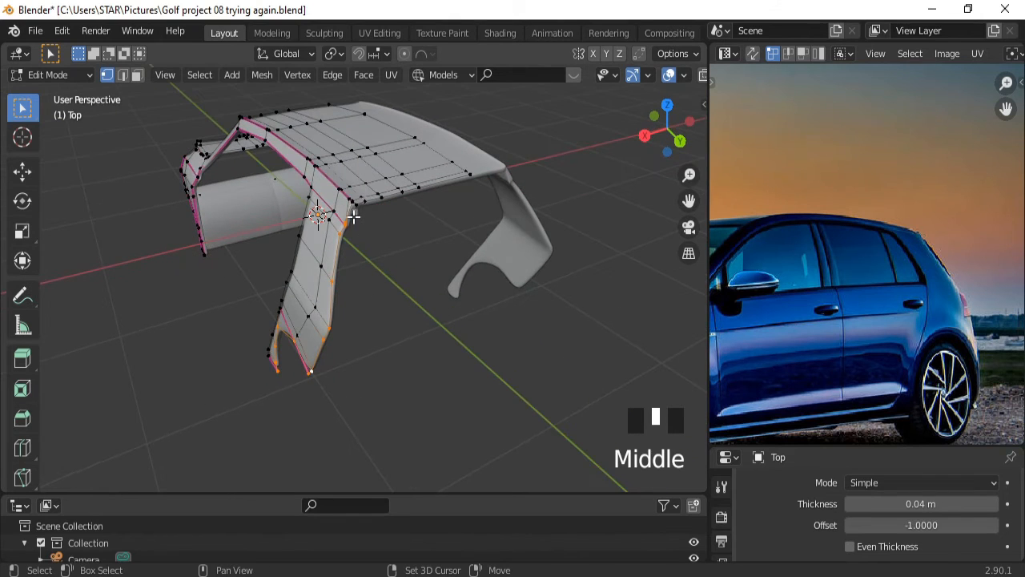
pyautogui.keyDown('shift'); pyautogui.tripleClick(373, 200); pyautogui.keyUp('shift')
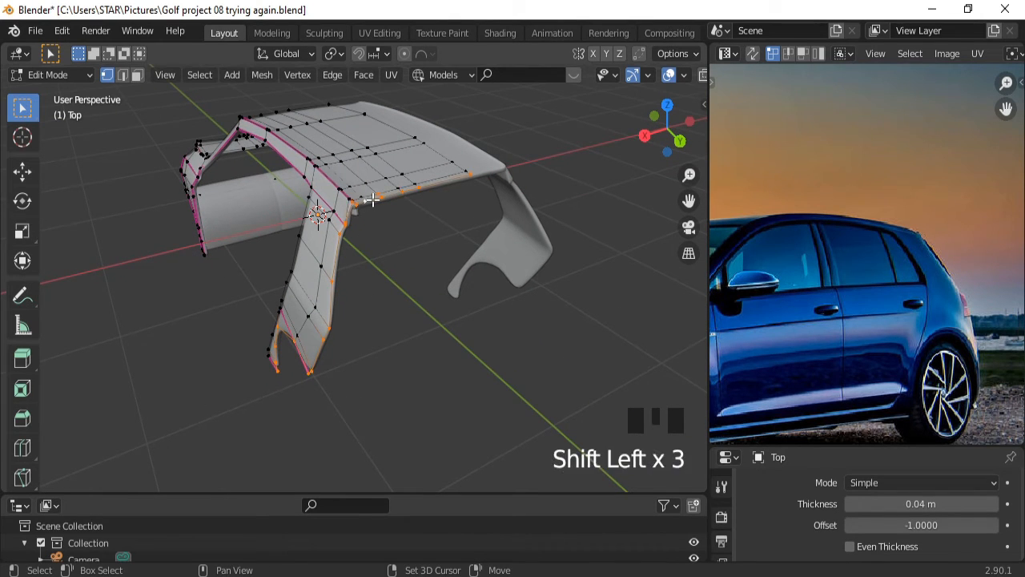
pyautogui.keyDown('shift'); pyautogui.click(372, 199); pyautogui.keyUp('shift')
pyautogui.keyDown('shift'); pyautogui.doubleClick(372, 200); pyautogui.keyUp('shift')
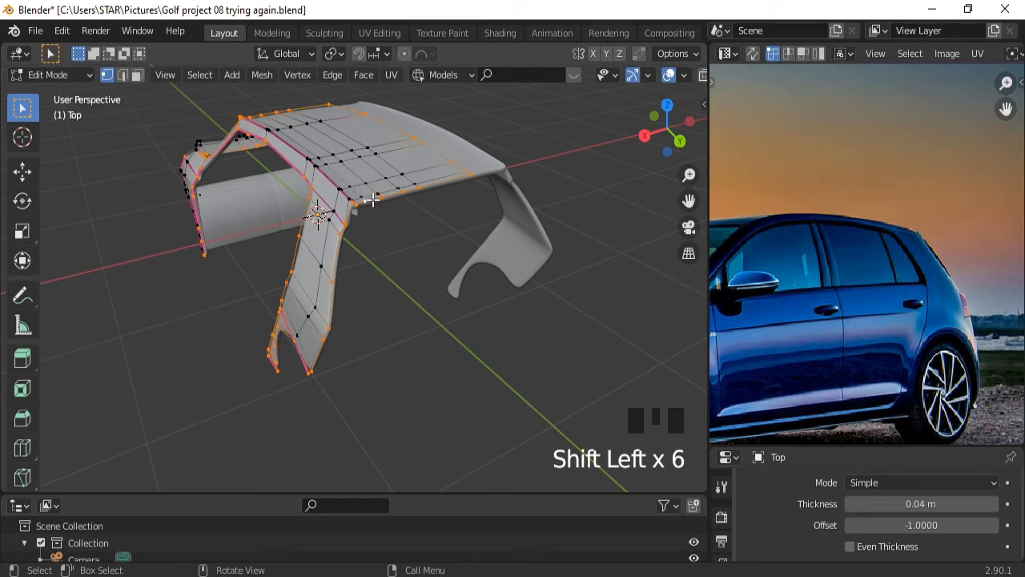
pyautogui.hotkey('ctrl', 'z')
pyautogui.hotkey('ctrl', 'z')
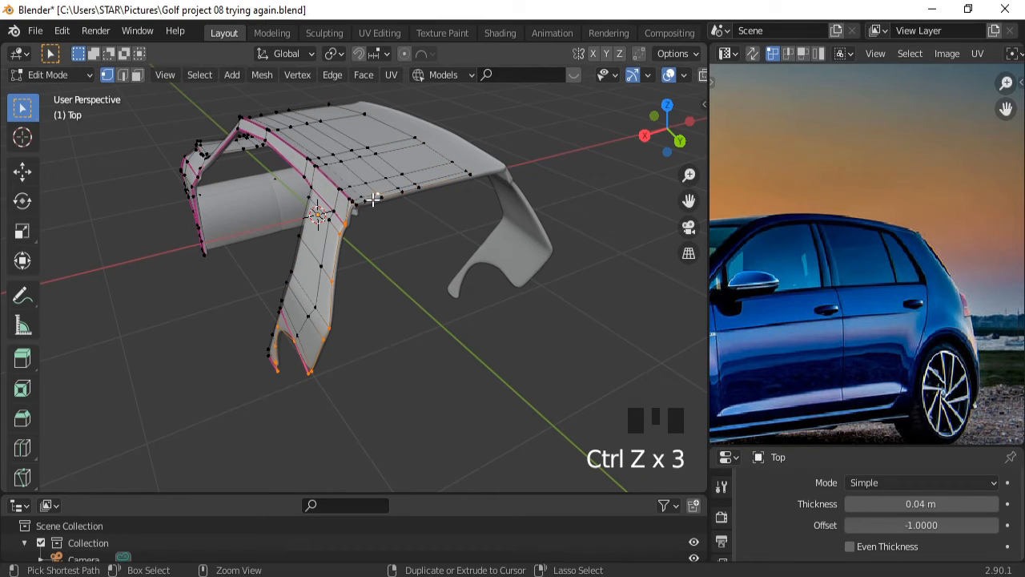
pyautogui.click(376, 199)
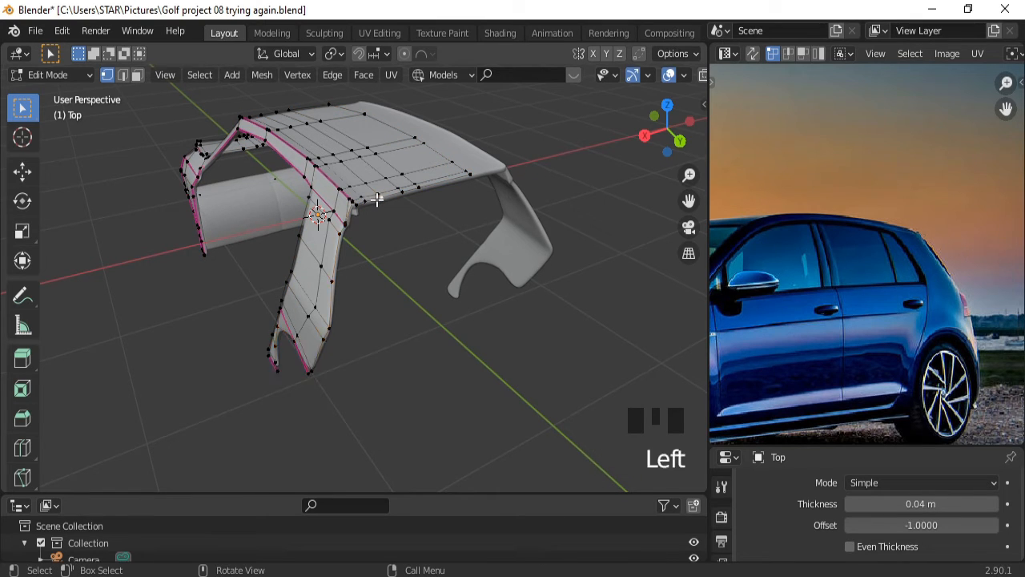
pyautogui.doubleClick(377, 200)
# Add the vertical side panel loop and another side panel edge loop to the selection.
pyautogui.middleClick(358, 234)
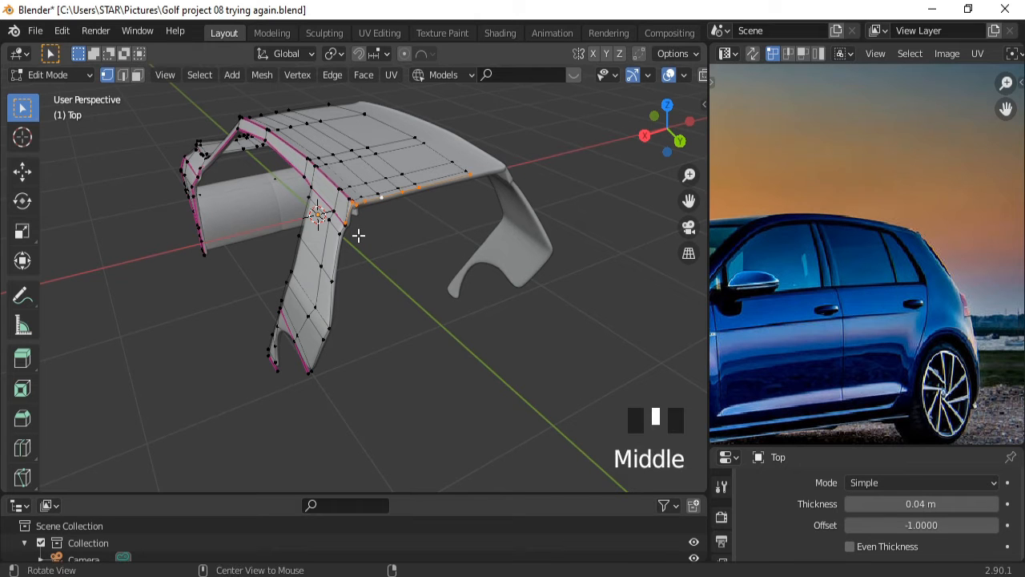
pyautogui.moveTo(358, 235); pyautogui.dragTo(423, 211, button='middle')
pyautogui.keyDown('shift'); pyautogui.click(428, 217); pyautogui.keyUp('shift')
pyautogui.keyDown('shift'); pyautogui.doubleClick(429, 218); pyautogui.keyUp('shift')
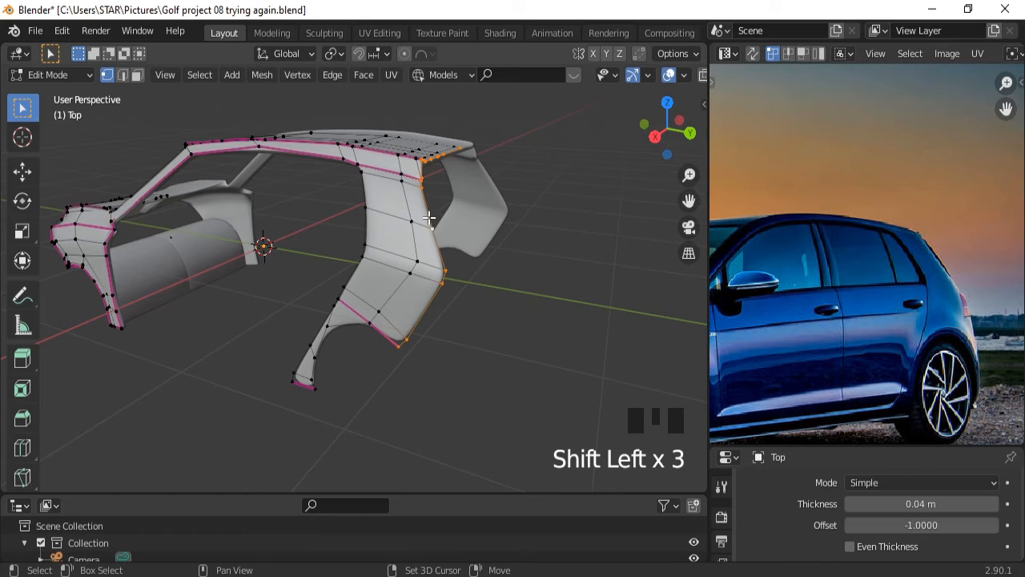
pyautogui.keyDown('shift'); pyautogui.click(361, 323); pyautogui.keyUp('shift')
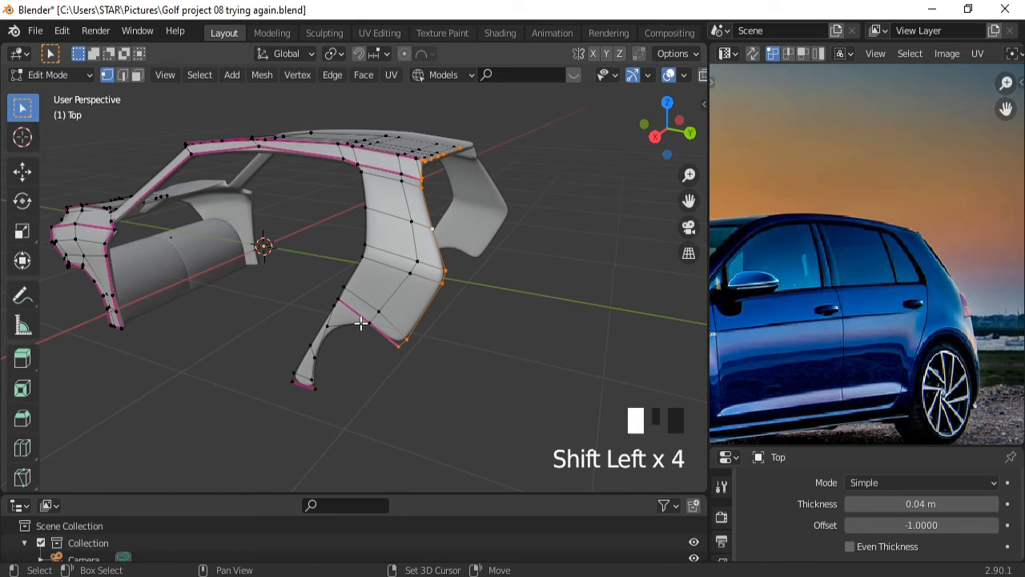
pyautogui.keyDown('shift'); pyautogui.doubleClick(362, 323); pyautogui.keyUp('shift')
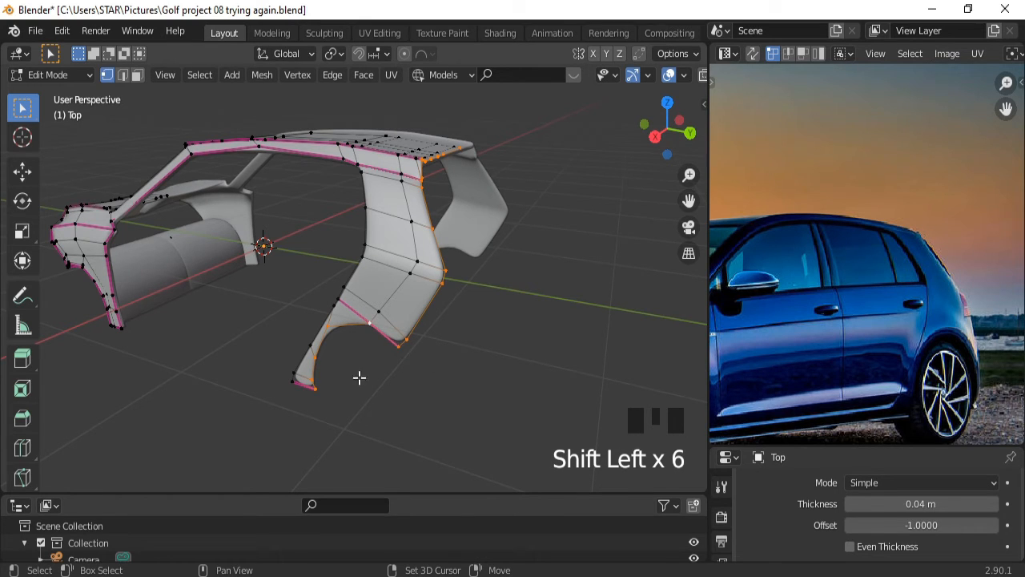
pyautogui.keyDown('shift'); pyautogui.click(302, 388); pyautogui.keyUp('shift')
pyautogui.keyDown('shift'); pyautogui.click(303, 388); pyautogui.keyUp('shift')
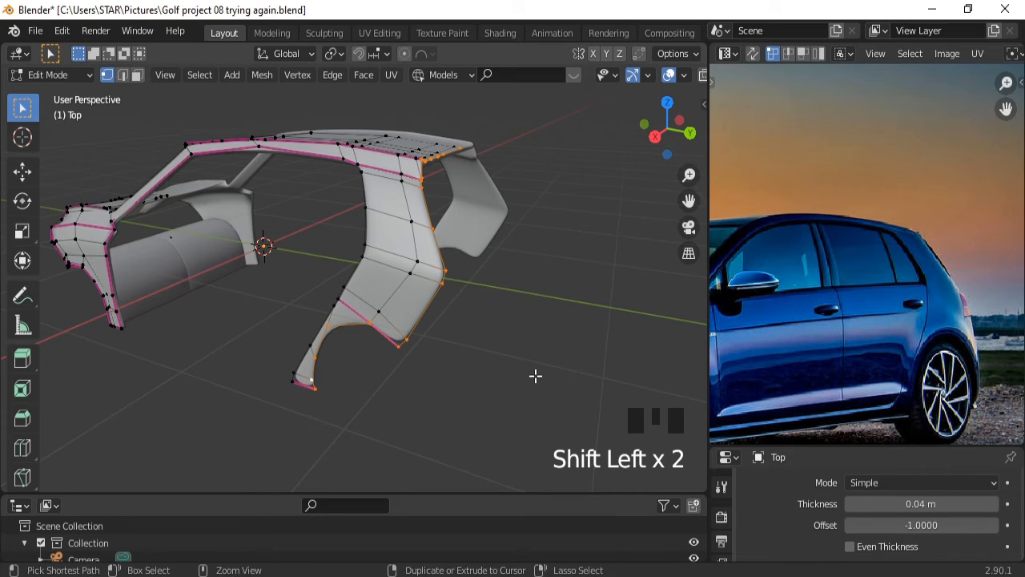
# Crease the selected edge loops to 1.000 and hide overlays to judge the surface.
pyautogui.hotkey('shift', 'e')
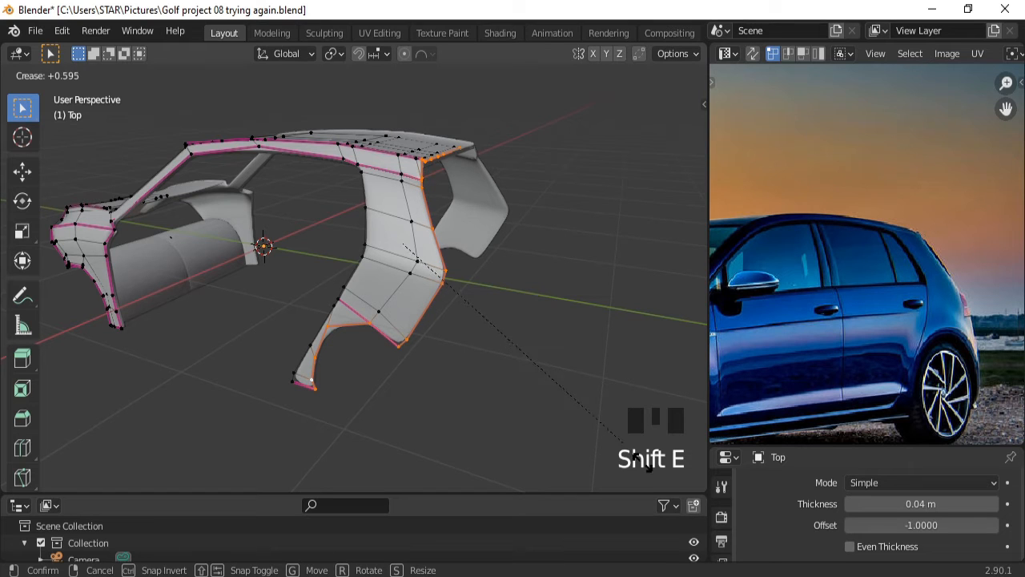
pyautogui.click(681, 77)
pyautogui.click(669, 75)
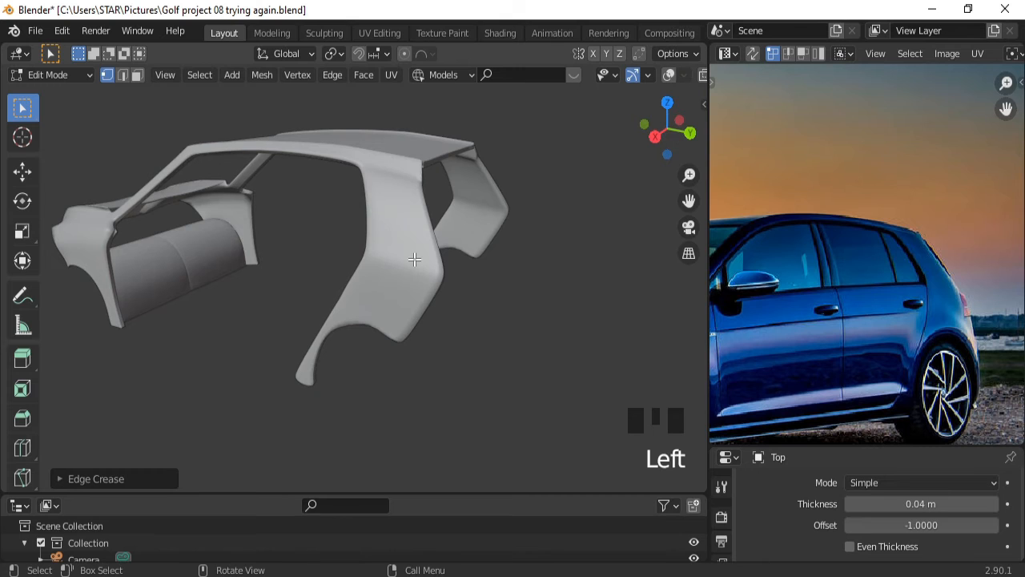
# Toggle Edit Mode and turn the wireframe and grid overlays back on.
pyautogui.moveTo(415, 258); pyautogui.dragTo(368, 250, button='middle')
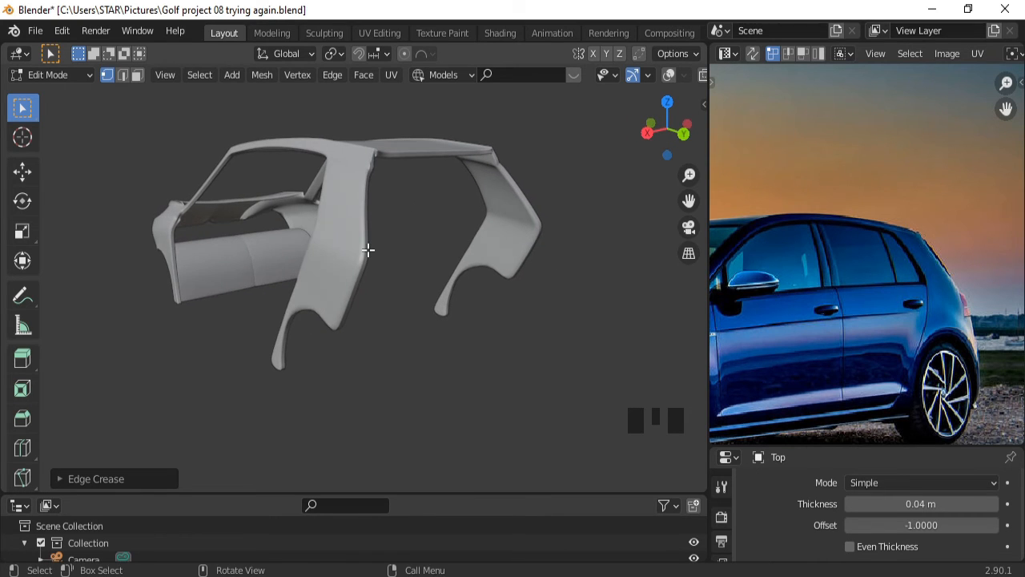
pyautogui.press('Tab')
pyautogui.press('Tab')
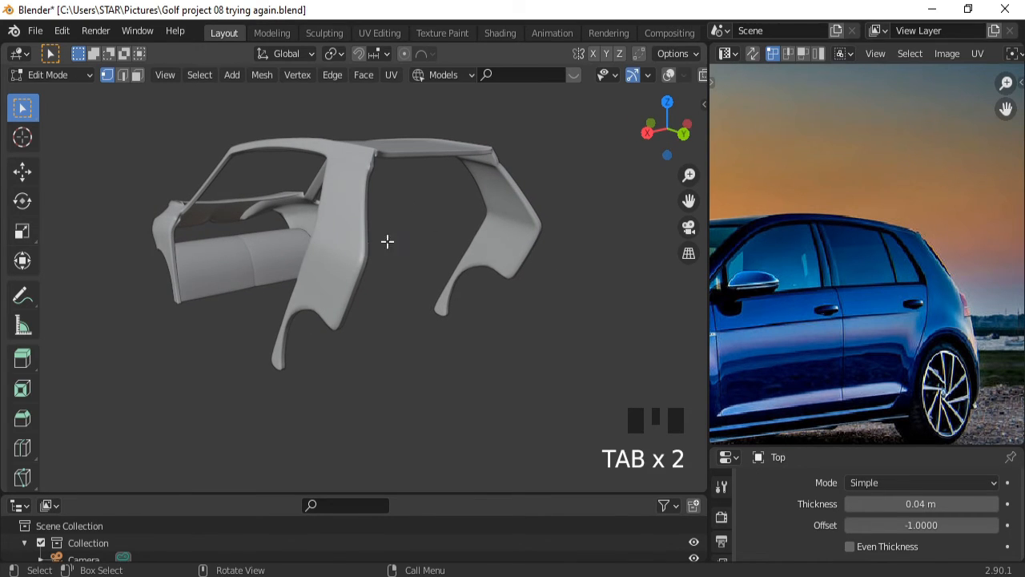
pyautogui.click(669, 75)
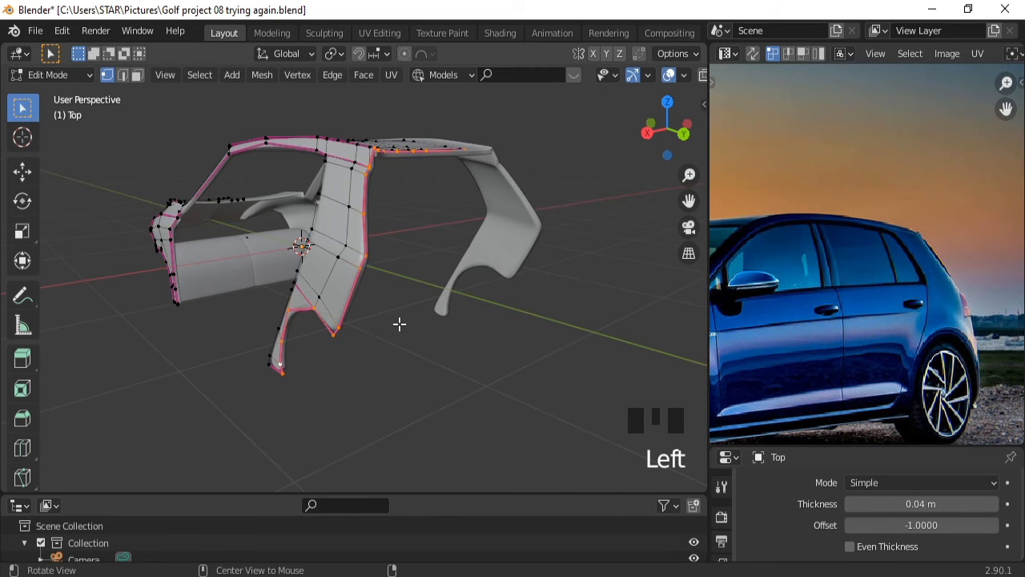
pyautogui.moveTo(398, 323); pyautogui.dragTo(472, 314, button='middle')
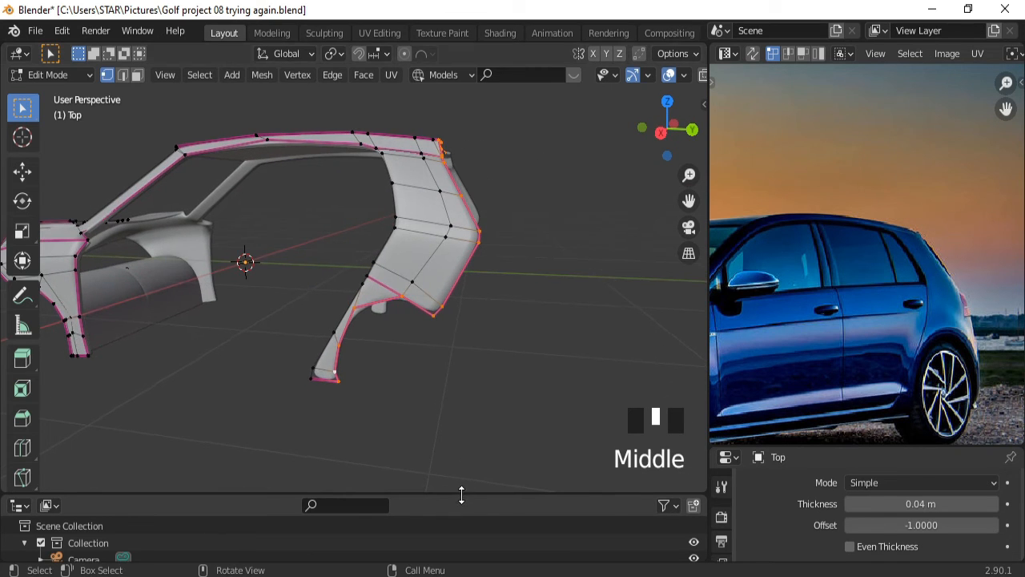
# Unhide Plane.001 in the Outliner, return to Object Mode and select the rear hatch.
pyautogui.moveTo(461, 495); pyautogui.dragTo(467, 253)
pyautogui.click(694, 454)
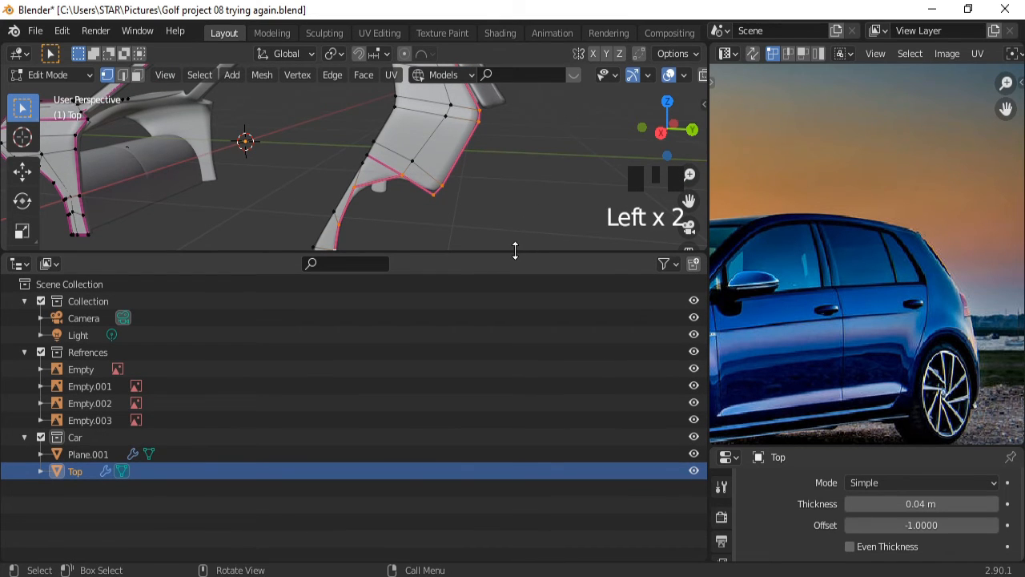
pyautogui.moveTo(515, 250); pyautogui.dragTo(514, 495)
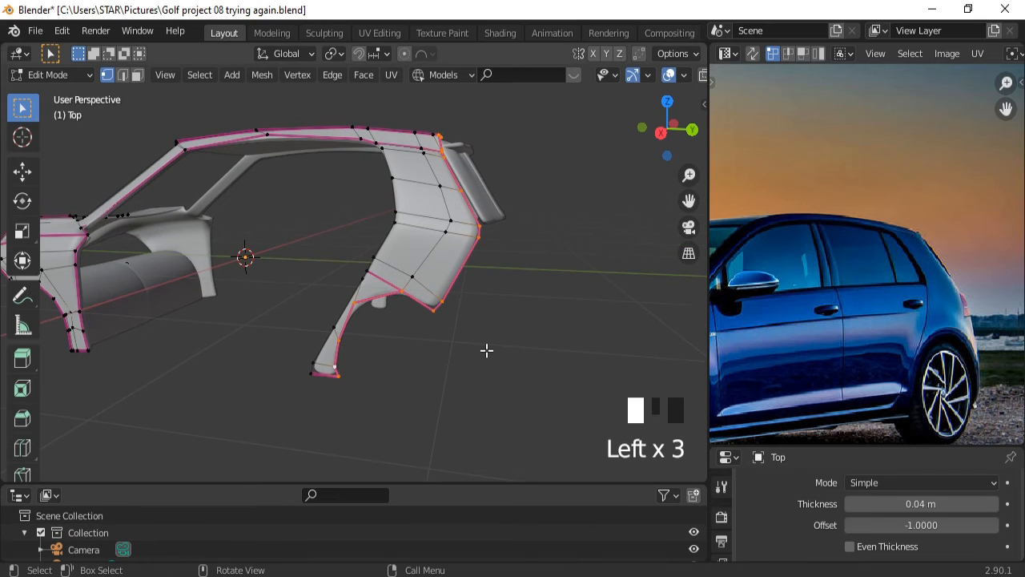
pyautogui.moveTo(486, 350); pyautogui.dragTo(377, 370, button='middle')
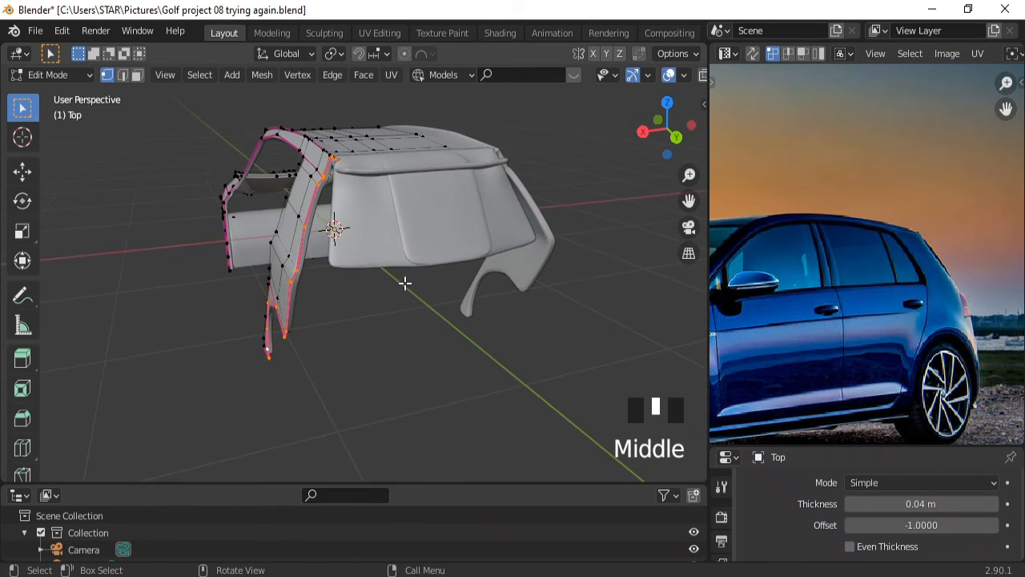
pyautogui.press('Tab')
pyautogui.click(423, 238)
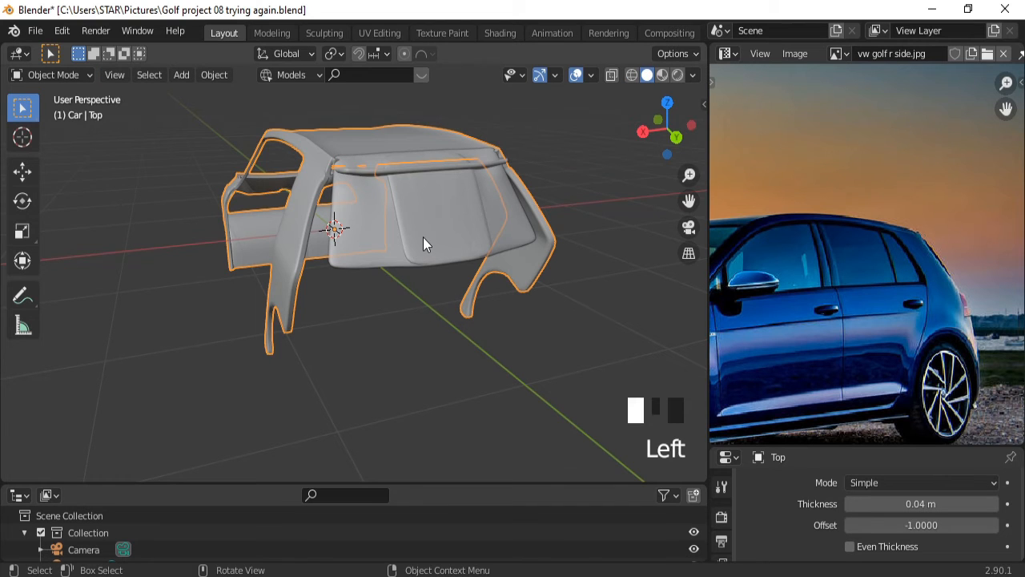
# Enter Edit Mode on the hatch and frame its rear using the side-view blueprint.
pyautogui.press('Tab')
pyautogui.moveTo(405, 281); pyautogui.dragTo(463, 285, button='middle')
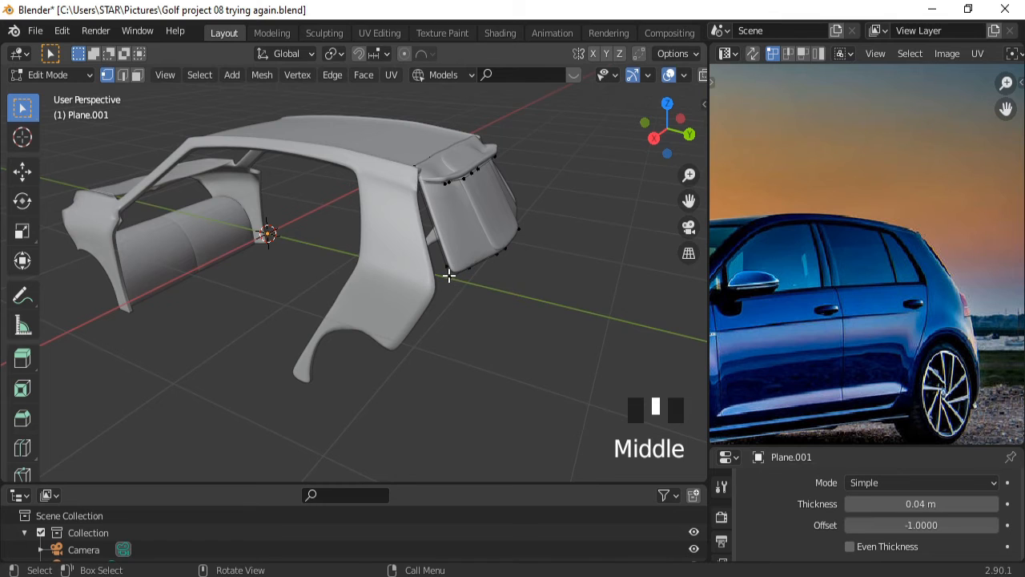
pyautogui.press('KP_3')
pyautogui.keyDown('ctrl'); pyautogui.moveTo(460, 240); pyautogui.dragTo(465, 209, button='middle'); pyautogui.keyUp('ctrl')
pyautogui.press('ctrl+KP_6')
pyautogui.press('ctrl+KP_6')
pyautogui.press('ctrl+KP_6')
pyautogui.press('ctrl+KP_6')
pyautogui.press('ctrl+KP_6')
pyautogui.press('ctrl+KP_6')
pyautogui.press('ctrl+KP_6')
pyautogui.press('ctrl+KP_6')
pyautogui.press('ctrl+KP_6')
pyautogui.press('ctrl+KP_6')
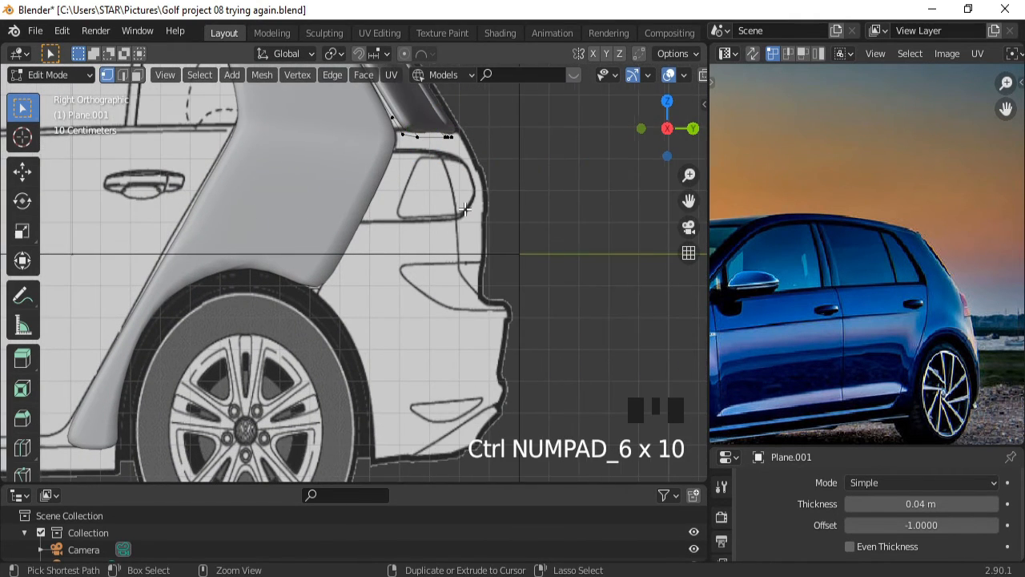
pyautogui.press('ctrl+KP_8')
pyautogui.press('ctrl+KP_8')
pyautogui.press('ctrl+KP_8')
pyautogui.press('ctrl+KP_8')
pyautogui.press('ctrl+KP_8')
pyautogui.press('ctrl+KP_8')
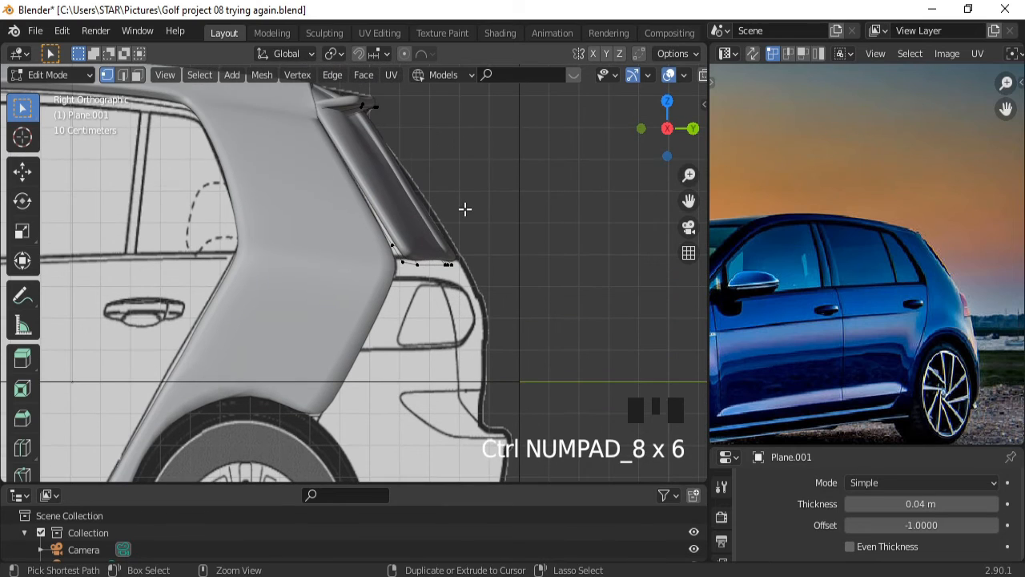
pyautogui.moveTo(419, 251); pyautogui.dragTo(336, 297, button='middle')
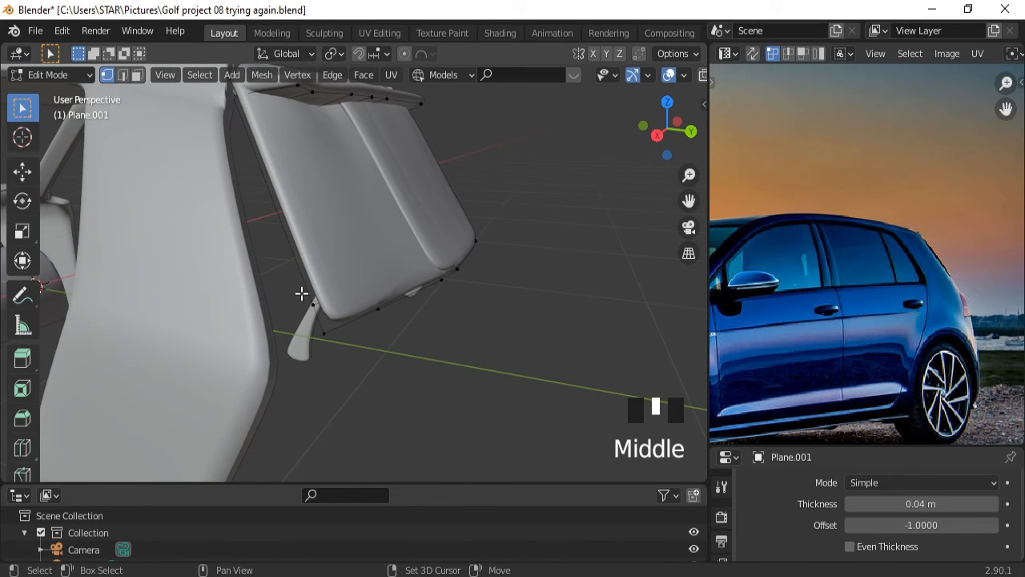
# Move the hatch's two lower-left corner vertices about 0.226 m along X.
pyautogui.keyDown('shift'); pyautogui.moveTo(302, 293); pyautogui.dragTo(343, 354); pyautogui.keyUp('shift')
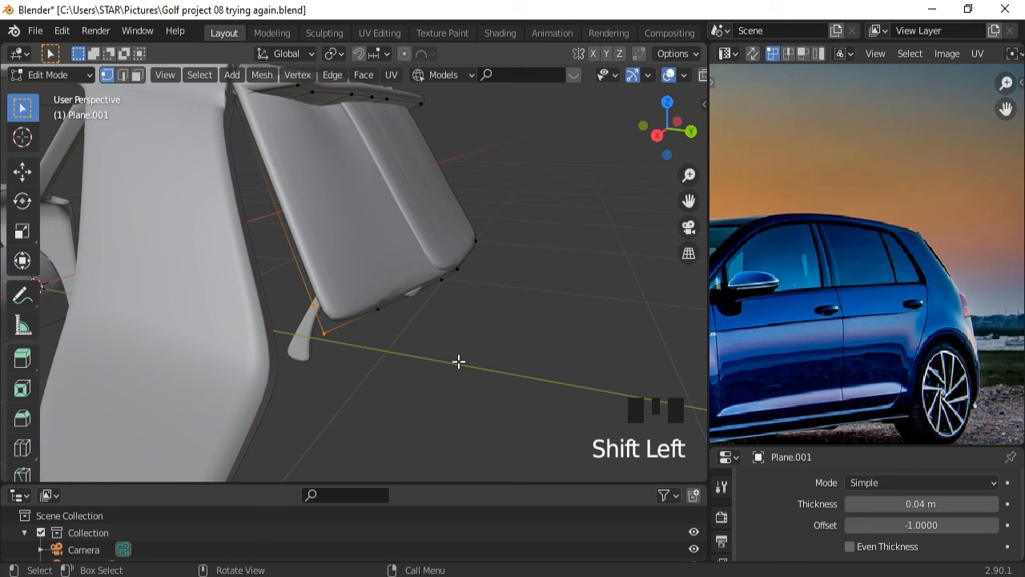
pyautogui.press('g')
pyautogui.press('x')
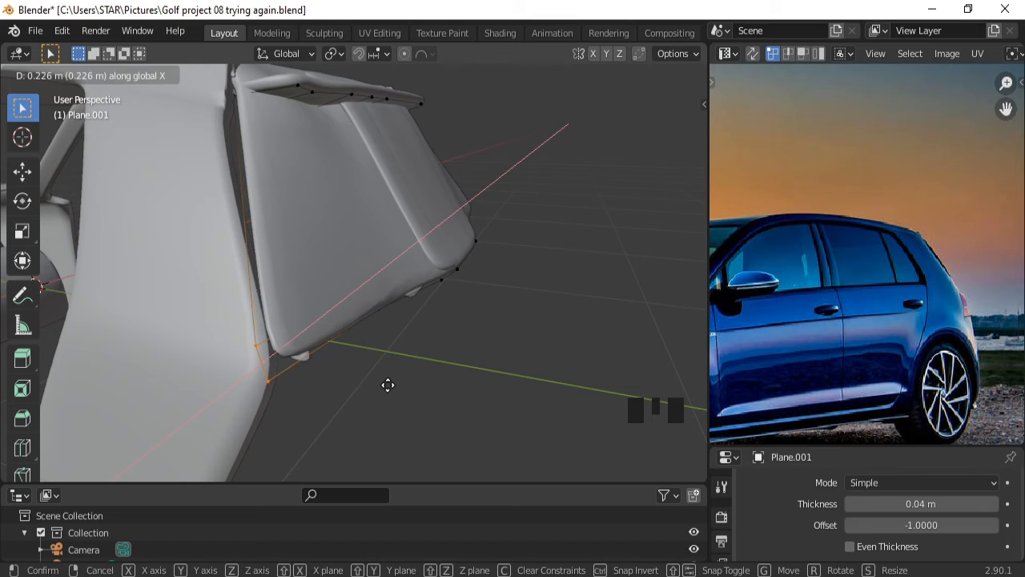
pyautogui.click(387, 386)
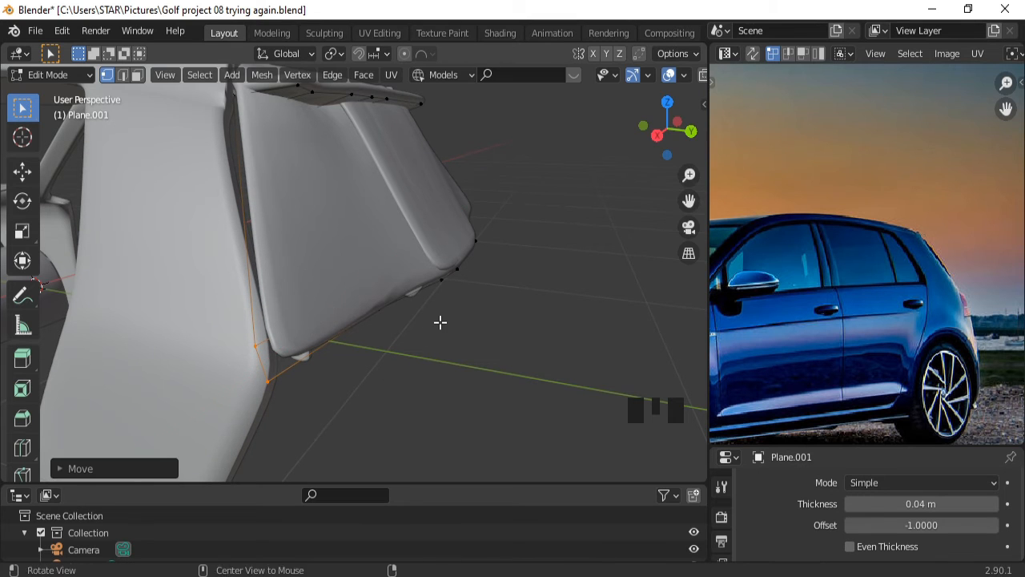
pyautogui.moveTo(441, 321); pyautogui.dragTo(329, 387, button='middle')
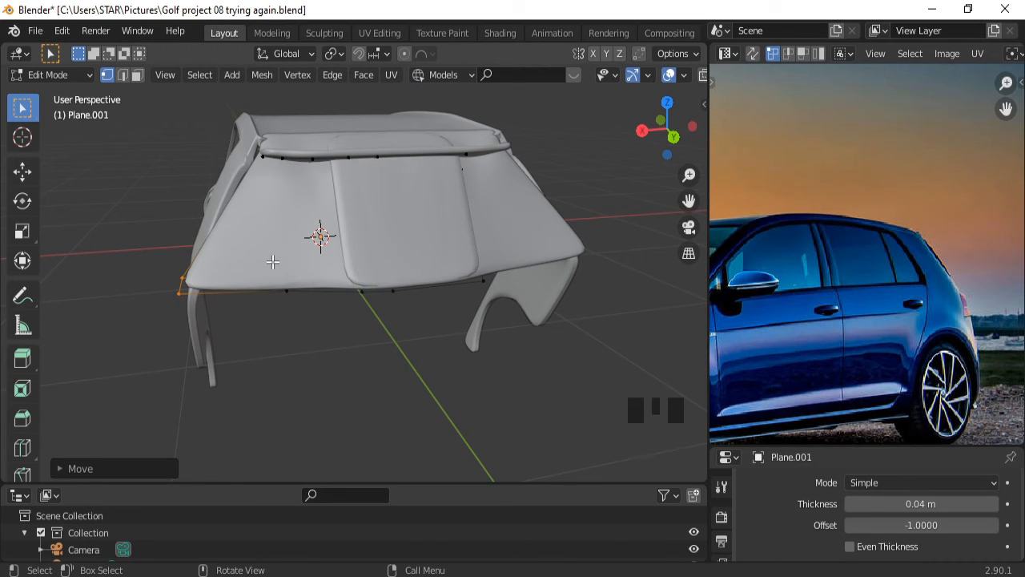
# Add a vertical loop cut across the rear hatch.
pyautogui.press('ctrl')
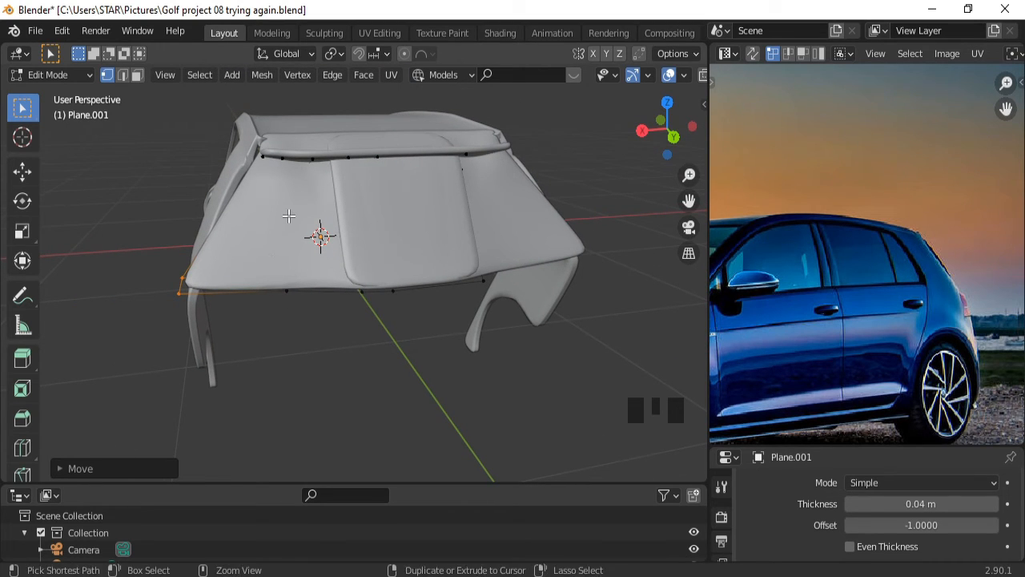
pyautogui.hotkey('ctrl', 'r')
pyautogui.click(288, 209)
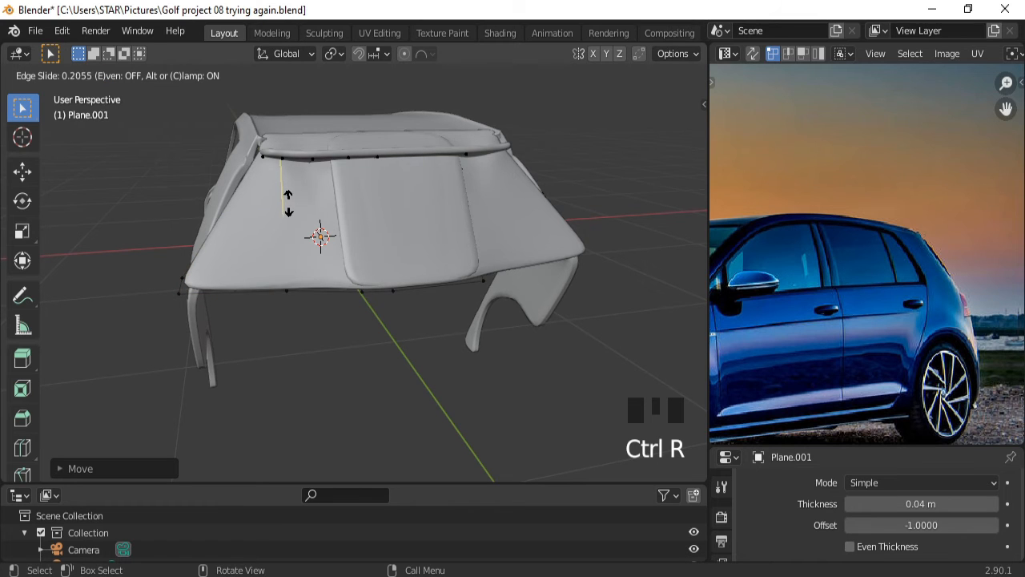
pyautogui.click(289, 199)
# Shift a vertex on the hatch's side edge along the X axis.
pyautogui.moveTo(320, 233); pyautogui.dragTo(330, 252, button='middle')
pyautogui.click(320, 254)
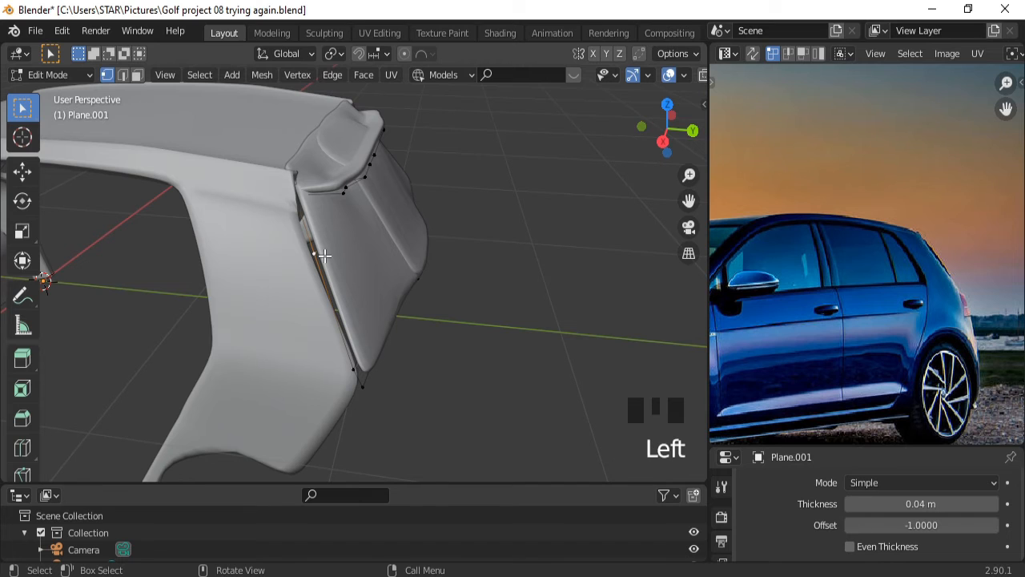
pyautogui.moveTo(545, 279); pyautogui.dragTo(468, 270, button='middle')
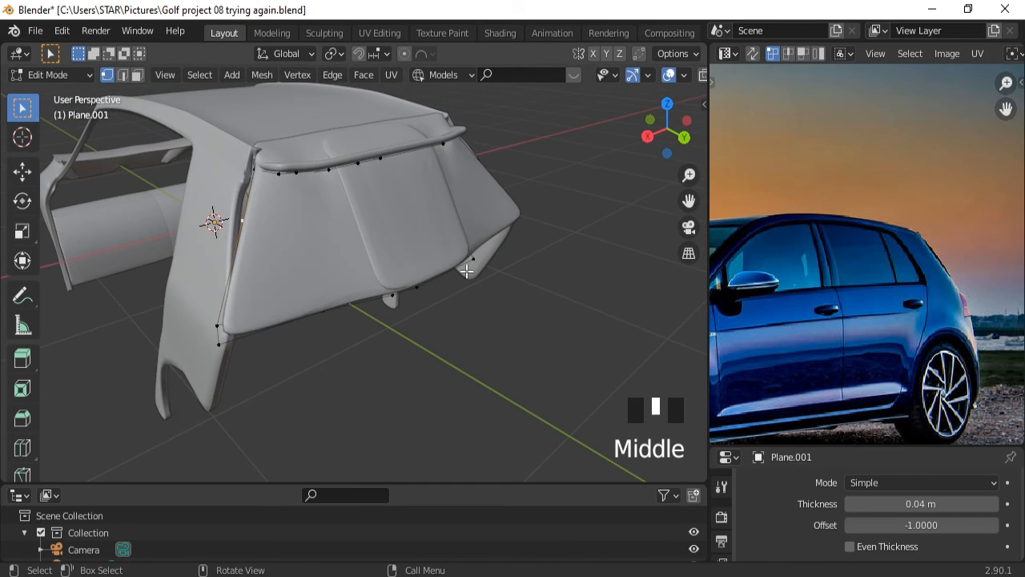
pyautogui.press('g')
pyautogui.press('x')
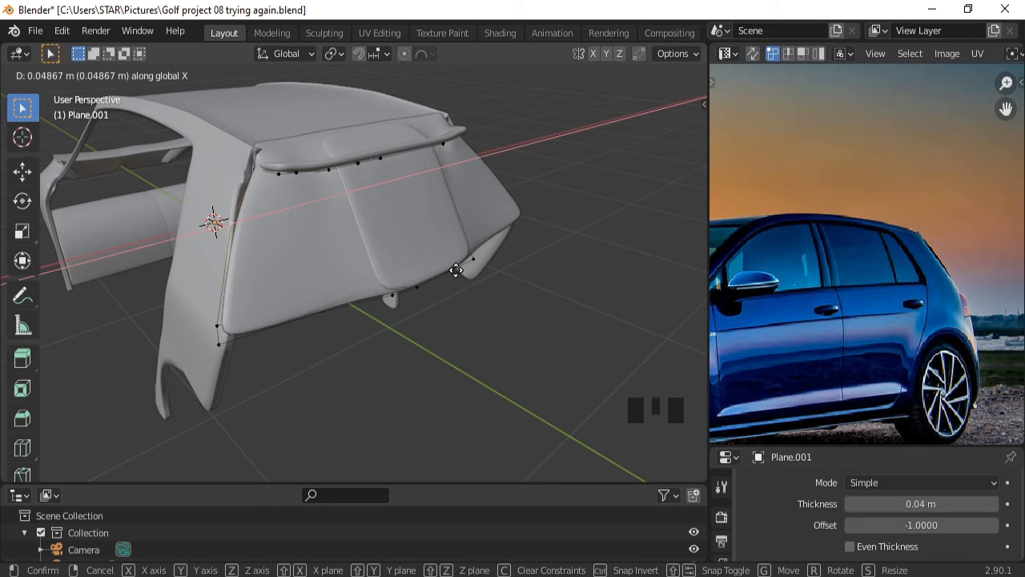
pyautogui.click(468, 271)
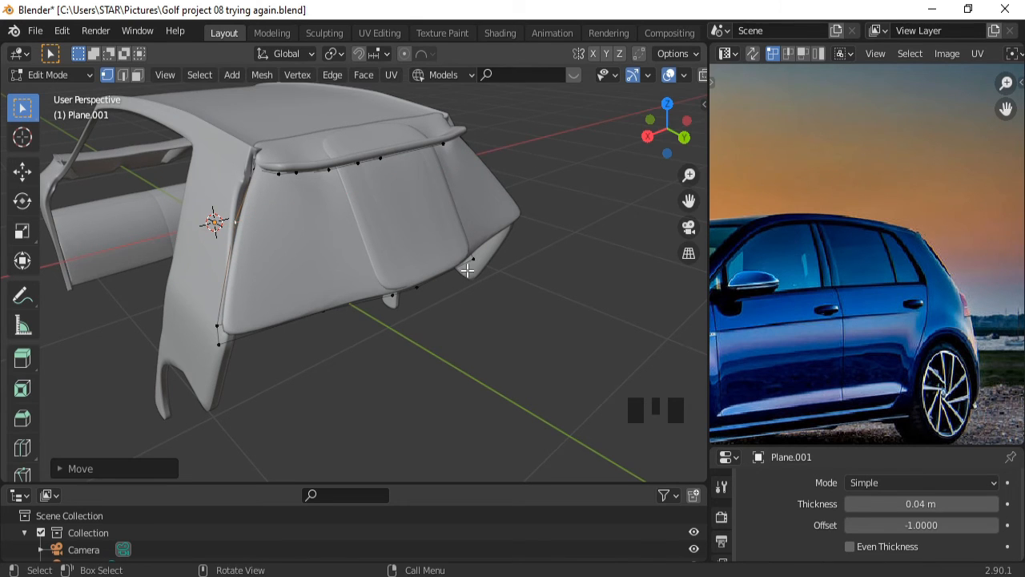
pyautogui.moveTo(467, 271); pyautogui.dragTo(565, 269, button='middle')
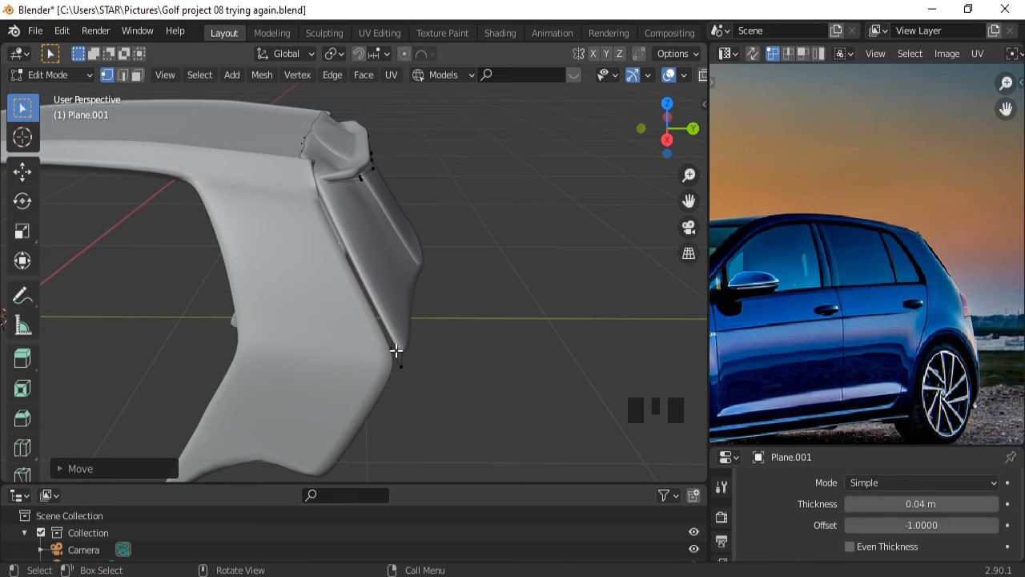
# Hide the Top body shell and check the hatch from the back and right-side views.
pyautogui.tripleClick(396, 350)
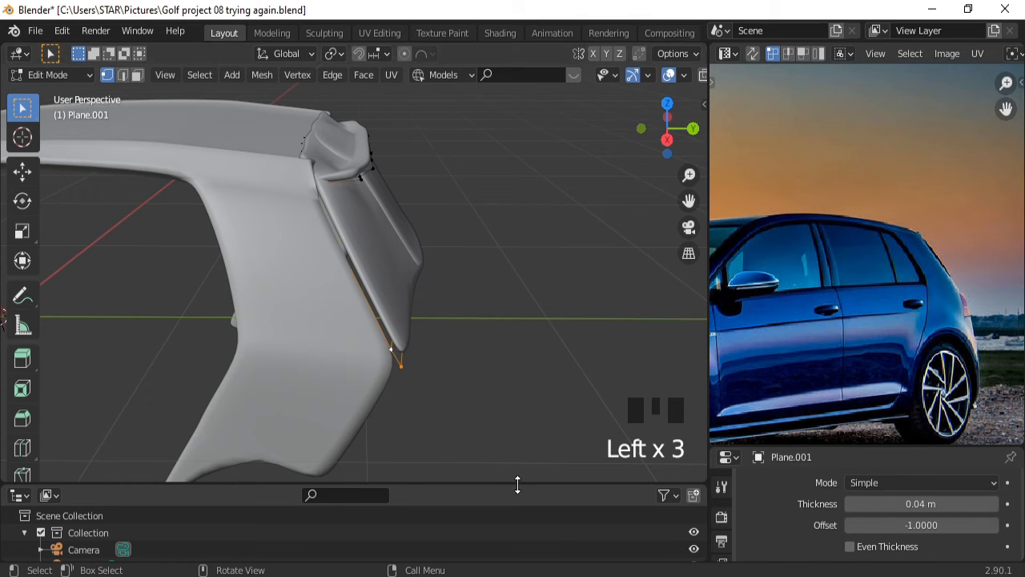
pyautogui.moveTo(518, 484); pyautogui.dragTo(538, 268)
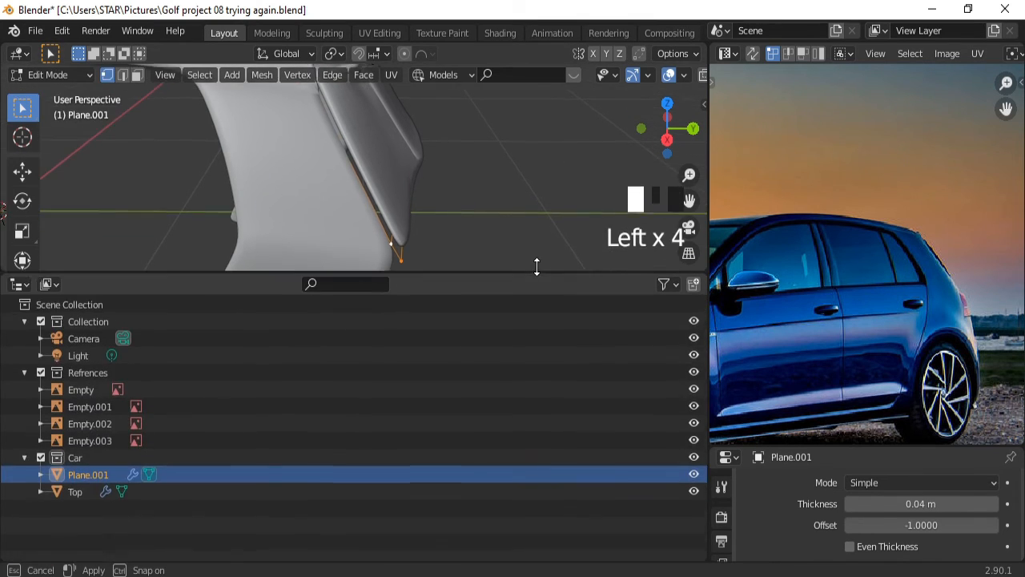
pyautogui.click(694, 484)
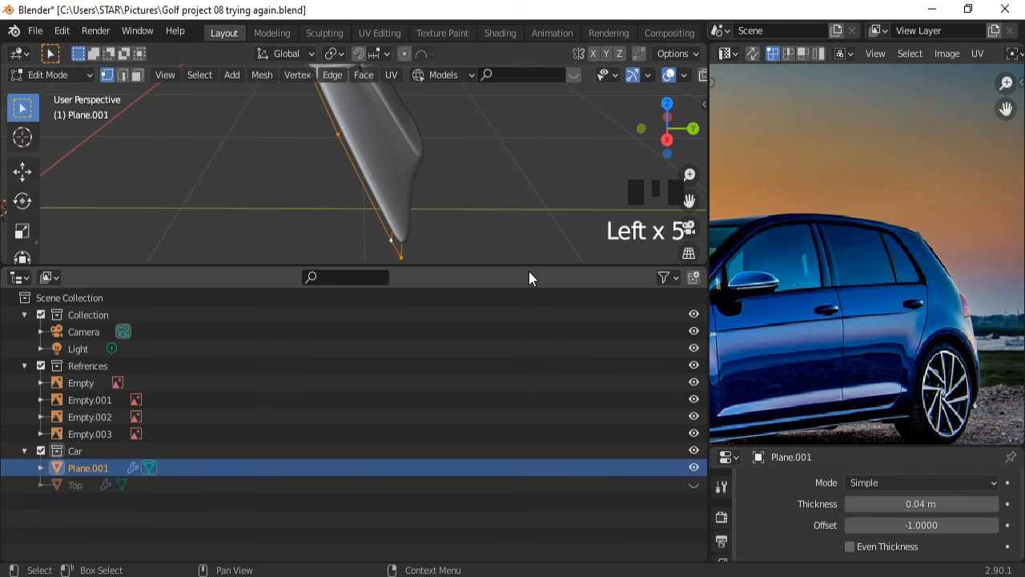
pyautogui.moveTo(527, 268); pyautogui.dragTo(504, 502)
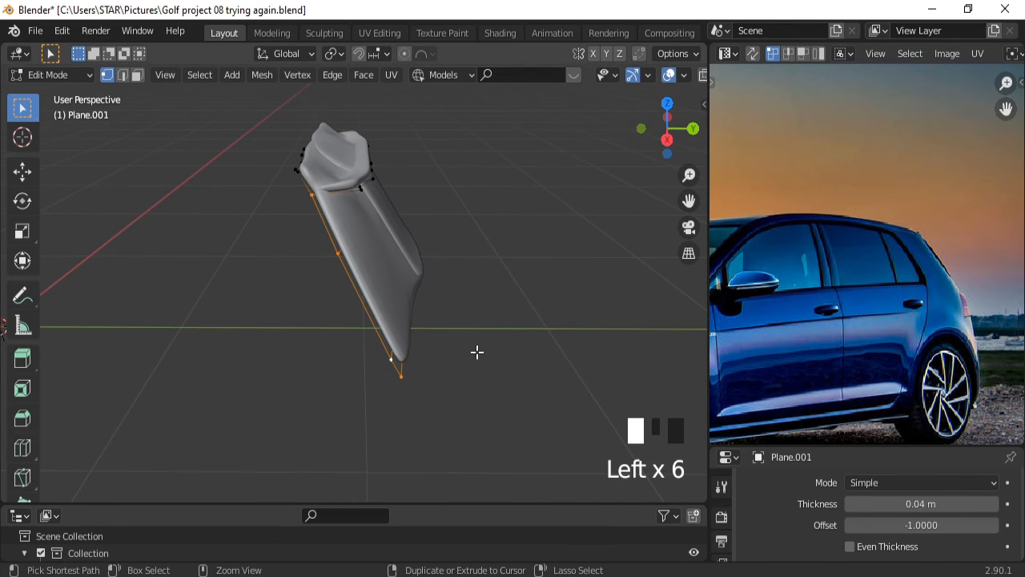
pyautogui.press('ctrl+KP_1')
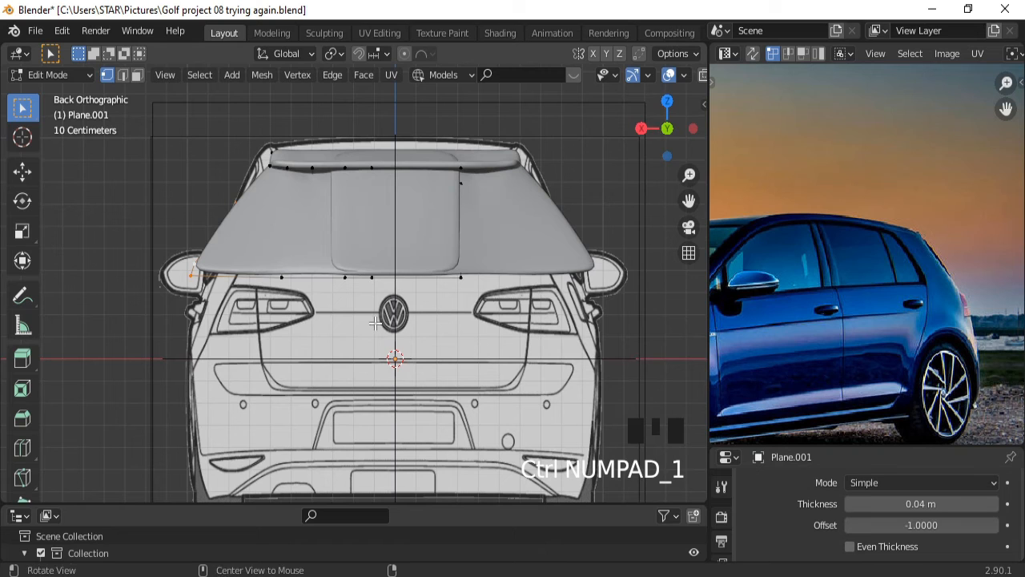
pyautogui.moveTo(396, 332); pyautogui.dragTo(376, 323, button='middle')
pyautogui.press('KP_3')
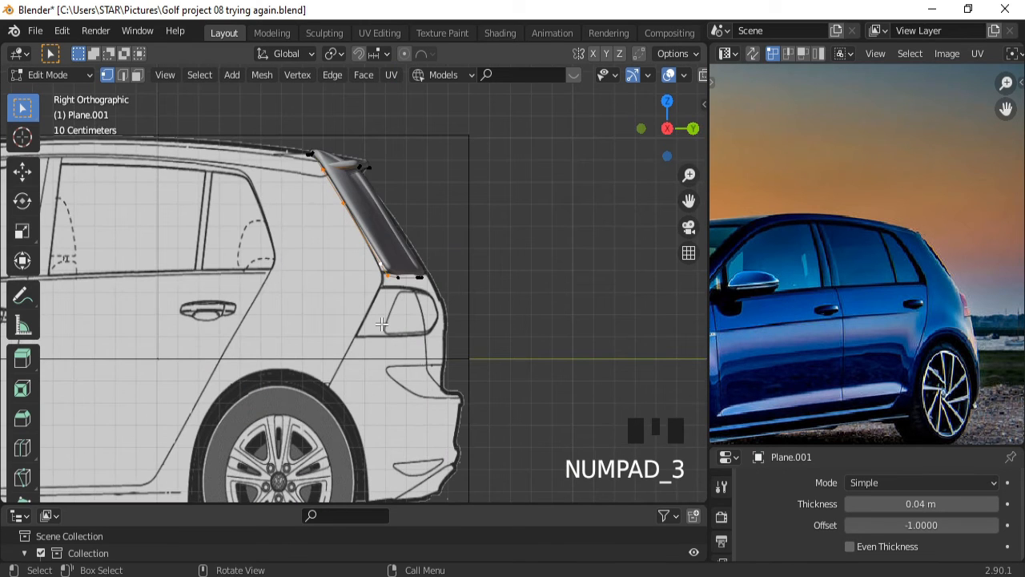
pyautogui.press('ctrl+KP_1')
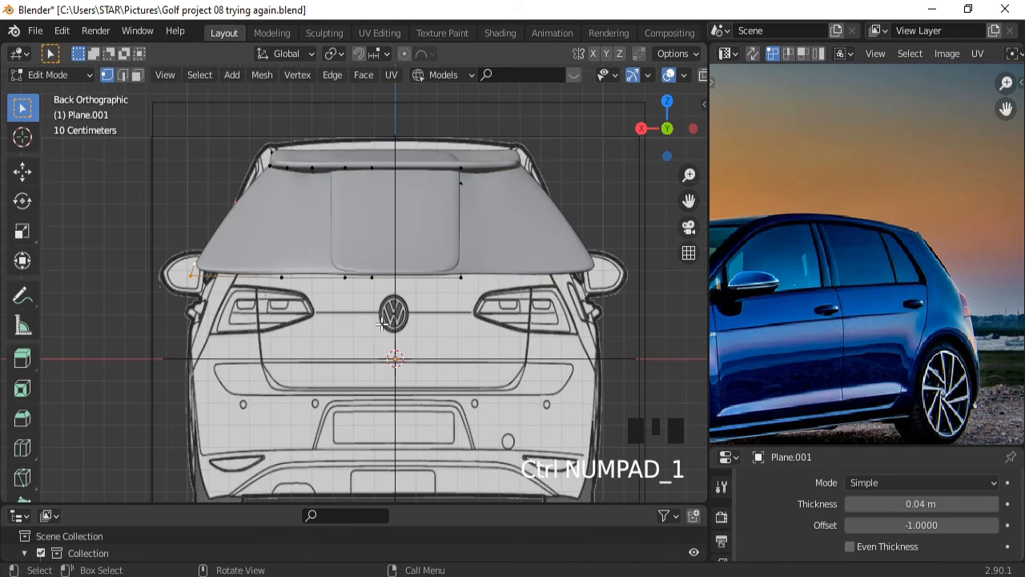
# Undo the recent loop cut and vertex edits on the hatch.
pyautogui.hotkey('ctrl', 'z')
pyautogui.hotkey('ctrl', 'z')
pyautogui.hotkey('ctrl', 'z')
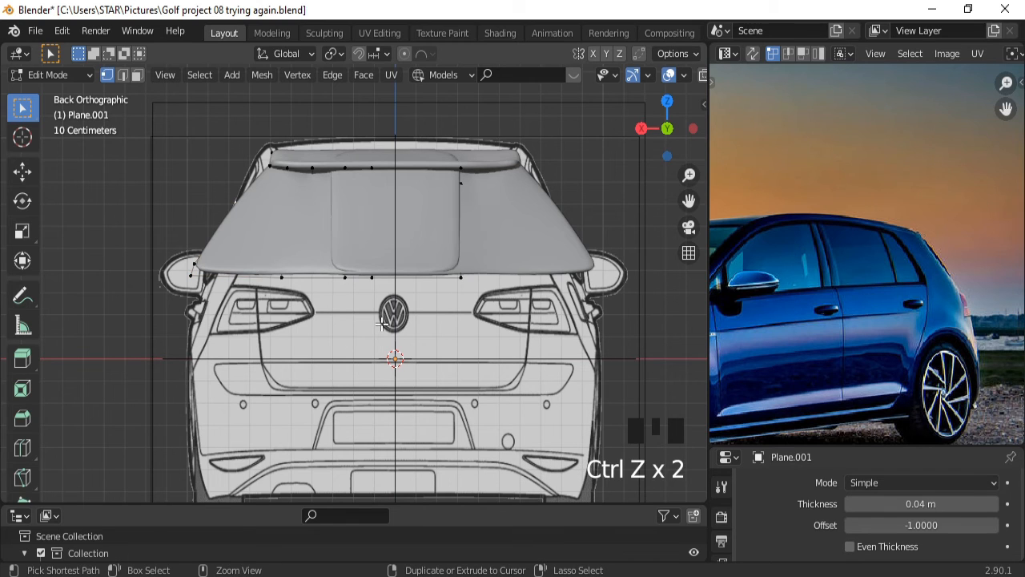
pyautogui.hotkey('ctrl', 'z')
pyautogui.hotkey('ctrl', 'z')
pyautogui.hotkey('ctrl', 'z')
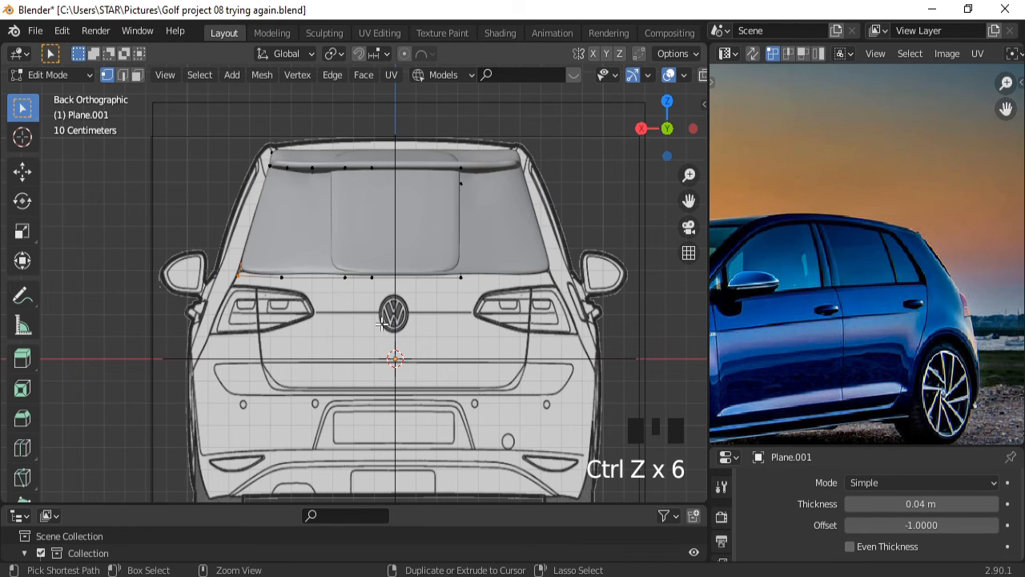
pyautogui.moveTo(334, 274); pyautogui.dragTo(414, 333, button='middle')
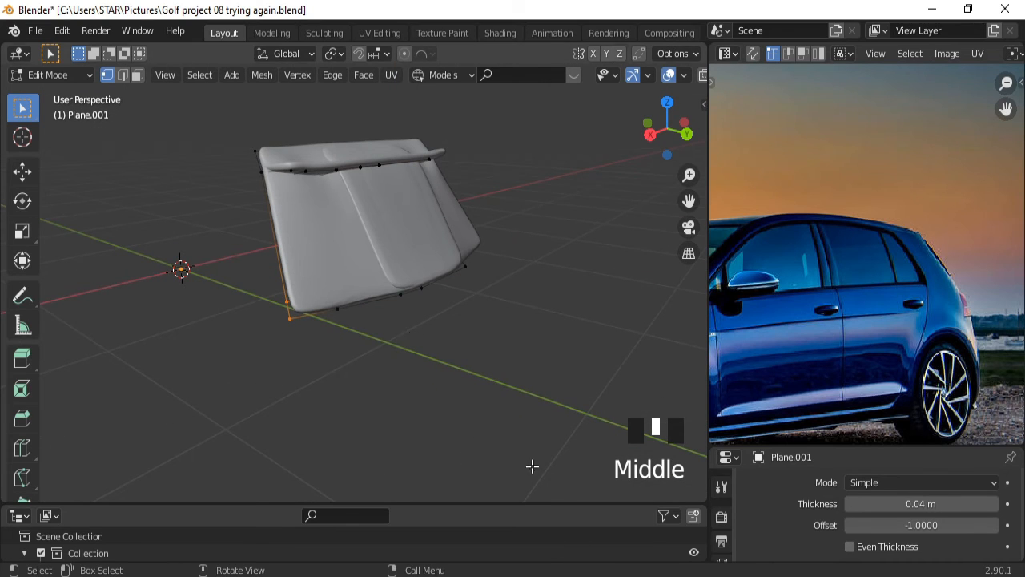
# Make the Top body shell visible again in the outliner.
pyautogui.click(516, 503)
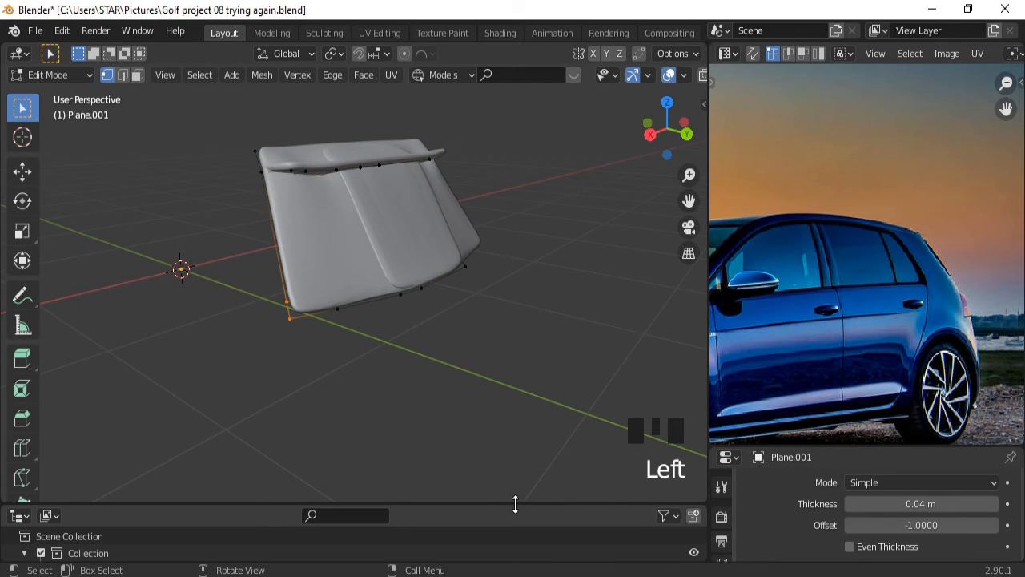
pyautogui.moveTo(513, 503); pyautogui.dragTo(546, 307)
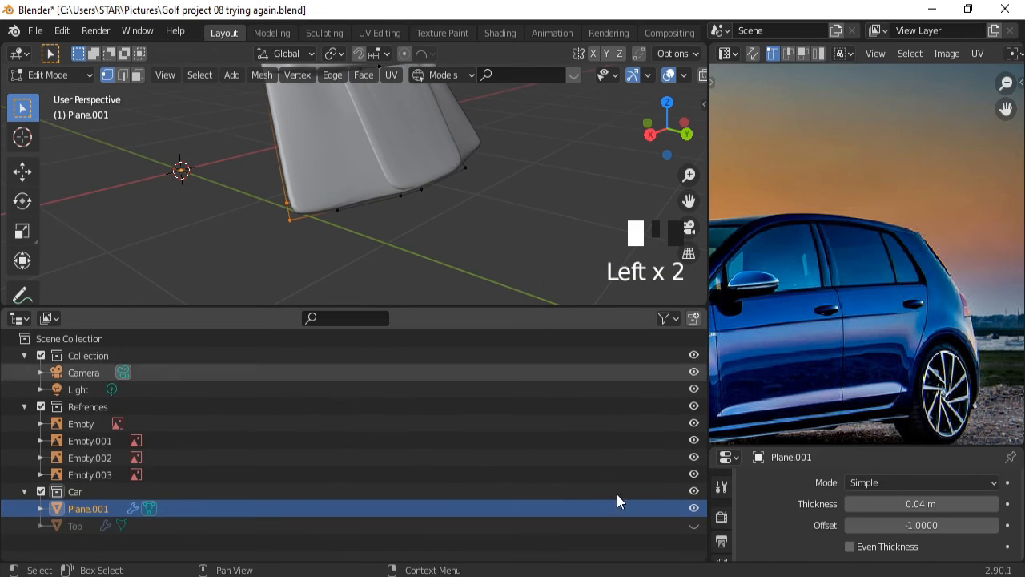
pyautogui.click(694, 525)
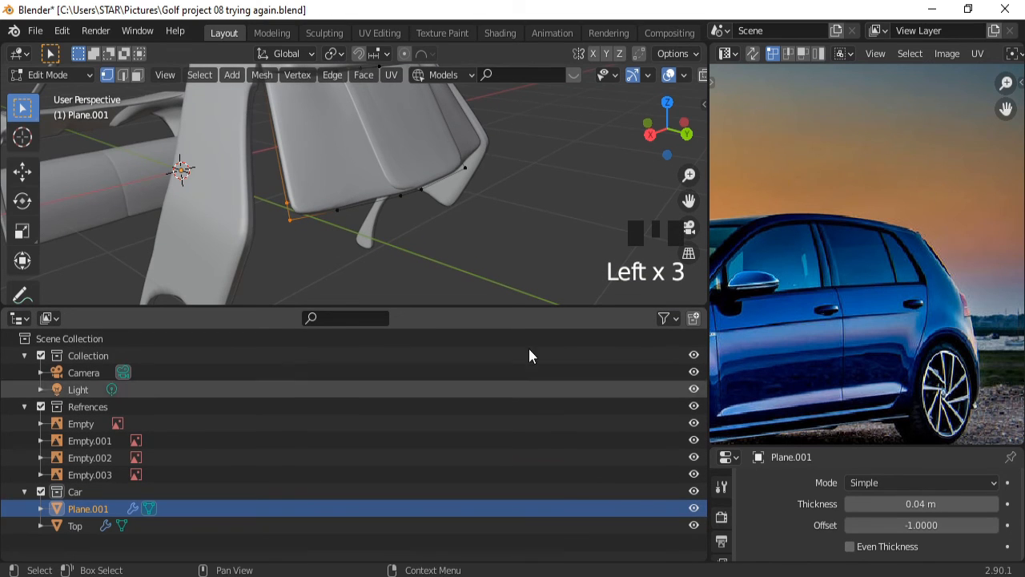
pyautogui.moveTo(516, 309); pyautogui.dragTo(506, 519)
# Leave Edit Mode on the hatch and select the Top body shell.
pyautogui.moveTo(520, 338); pyautogui.dragTo(456, 334, button='middle')
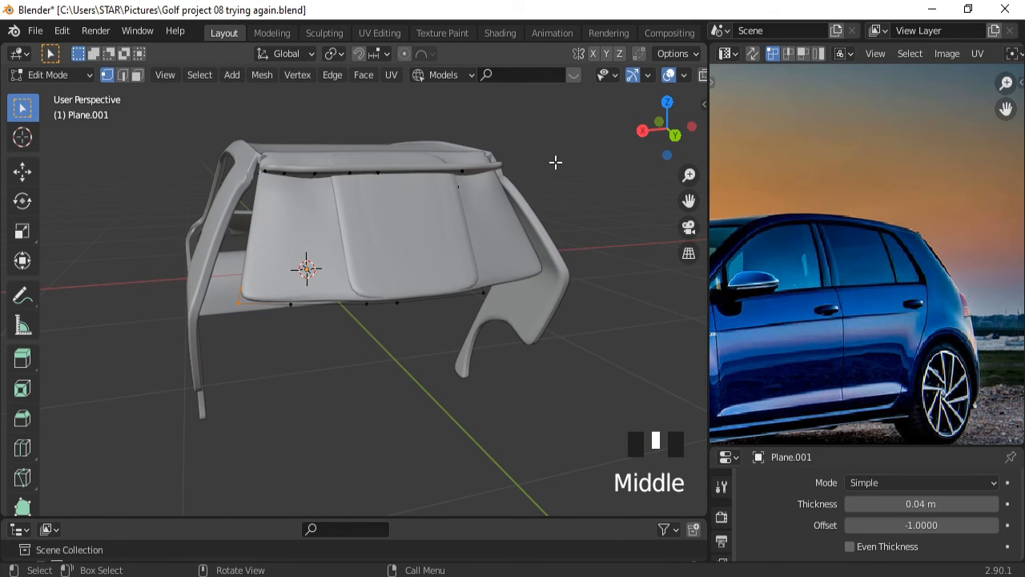
pyautogui.press('Tab')
pyautogui.click(221, 219)
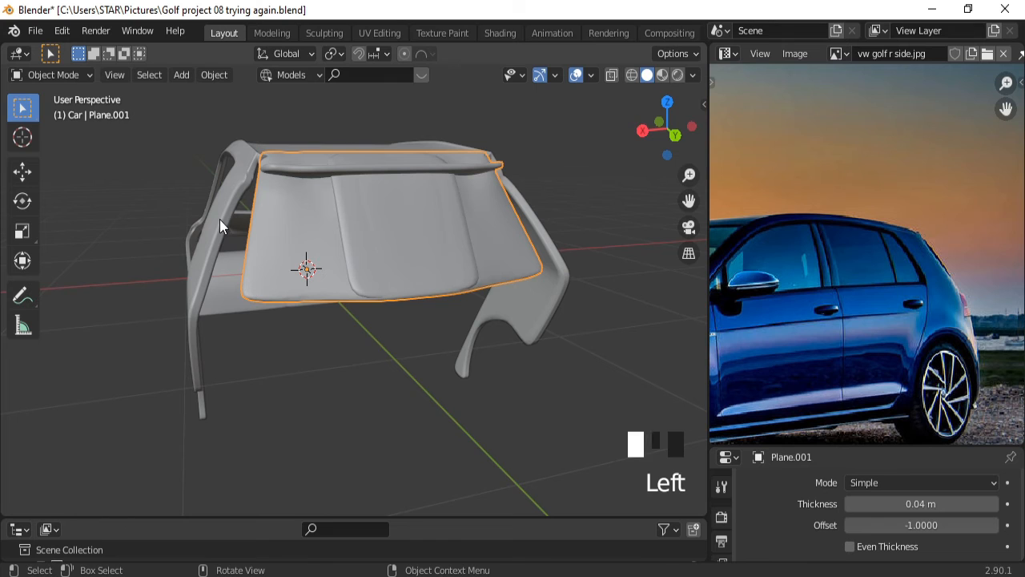
# In Edit Mode on the Top shell, select the vertices along the C-pillar edge.
pyautogui.press('Tab')
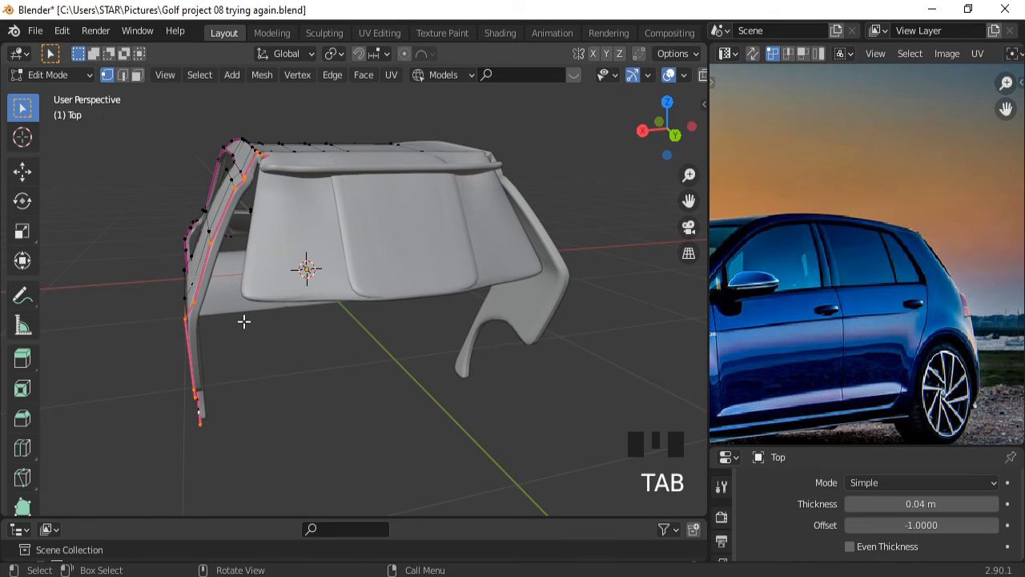
pyautogui.moveTo(247, 320); pyautogui.dragTo(193, 219, button='middle')
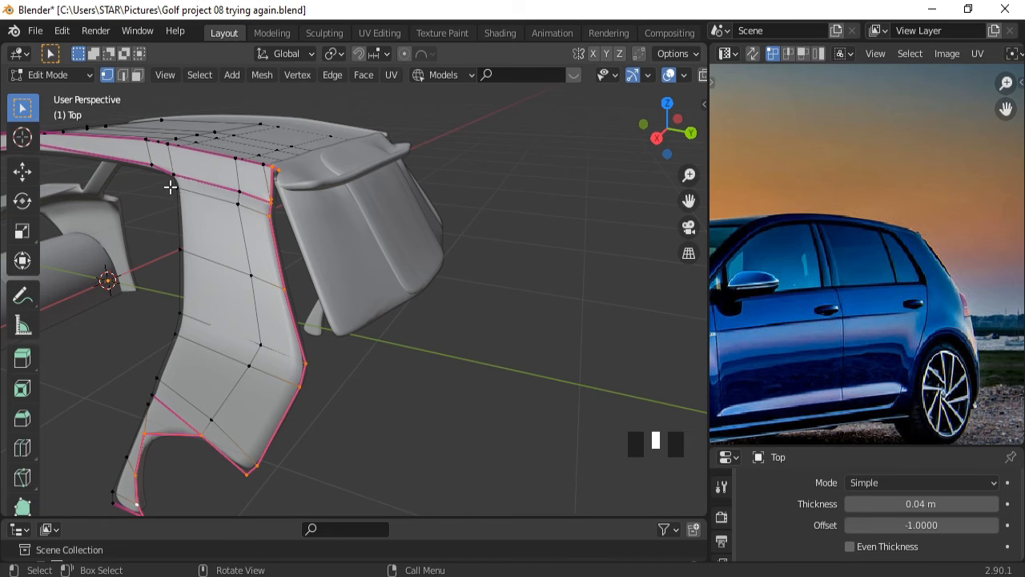
pyautogui.moveTo(171, 183); pyautogui.dragTo(195, 237)
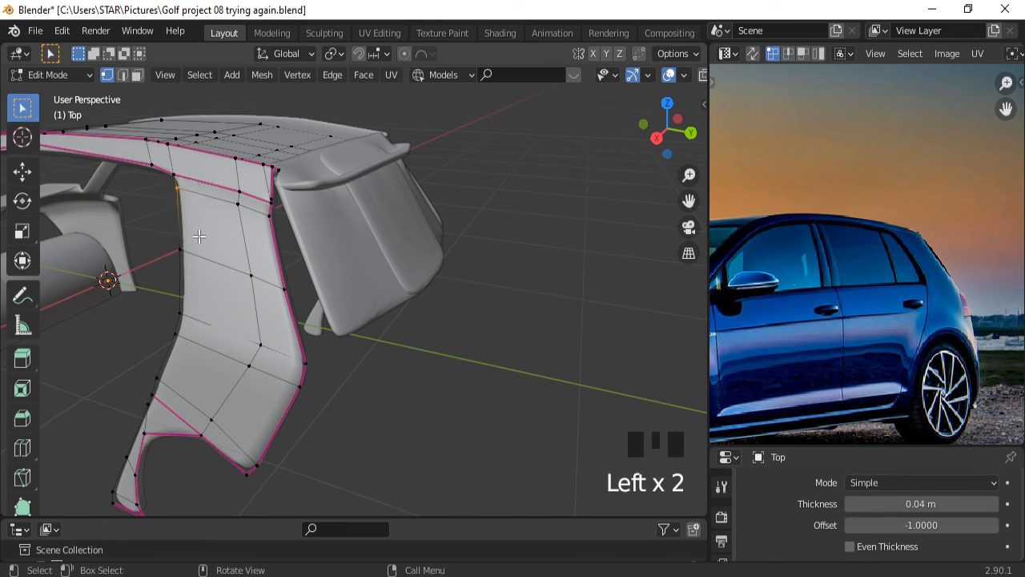
pyautogui.keyDown('shift'); pyautogui.click(239, 206); pyautogui.keyUp('shift')
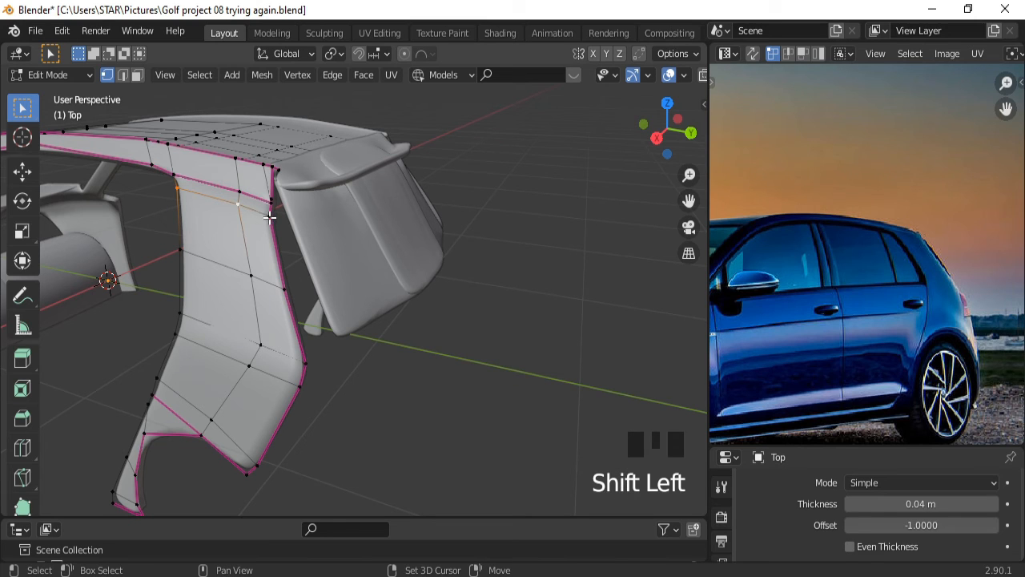
pyautogui.keyDown('shift'); pyautogui.click(271, 219); pyautogui.keyUp('shift')
pyautogui.keyDown('shift'); pyautogui.moveTo(290, 266); pyautogui.dragTo(165, 305); pyautogui.keyUp('shift')
pyautogui.keyDown('shift'); pyautogui.moveTo(134, 233); pyautogui.dragTo(189, 293); pyautogui.keyUp('shift')
# In the right-side view, begin moving the selected panel faces along X.
pyautogui.press('KP_3')
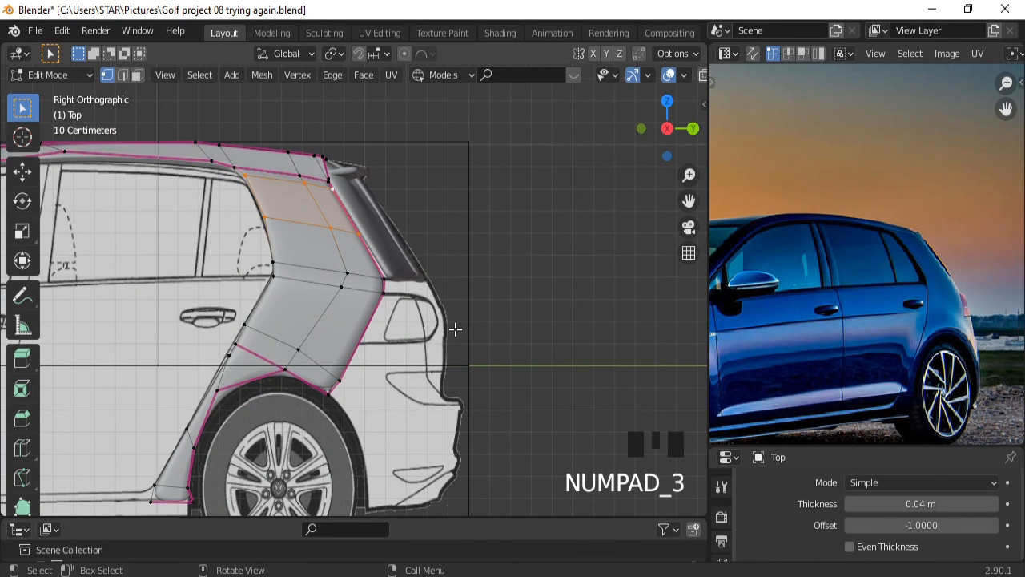
pyautogui.keyDown('ctrl'); pyautogui.moveTo(455, 328); pyautogui.dragTo(342, 331, button='middle'); pyautogui.keyUp('ctrl')
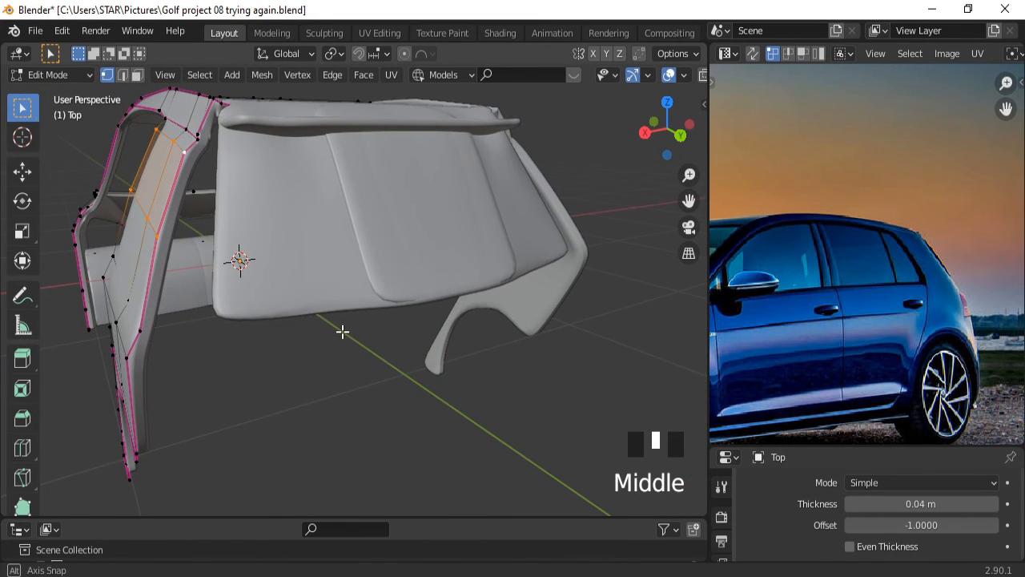
pyautogui.press('g')
pyautogui.press('x')
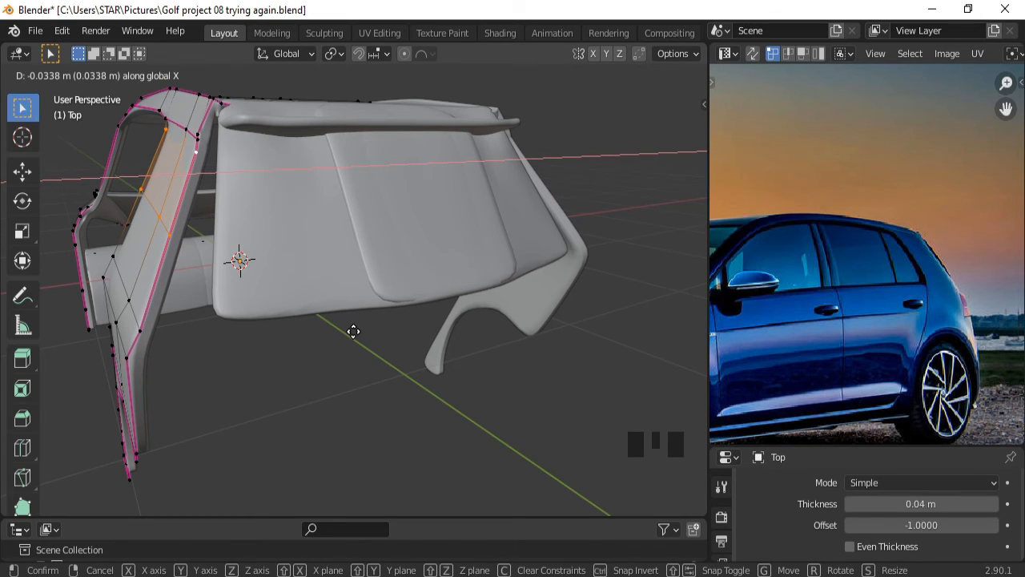
# Confirm the panel-face shift, then box-select and move the lower two-face band.
pyautogui.click(353, 330)
pyautogui.moveTo(349, 331); pyautogui.dragTo(420, 323, button='middle')
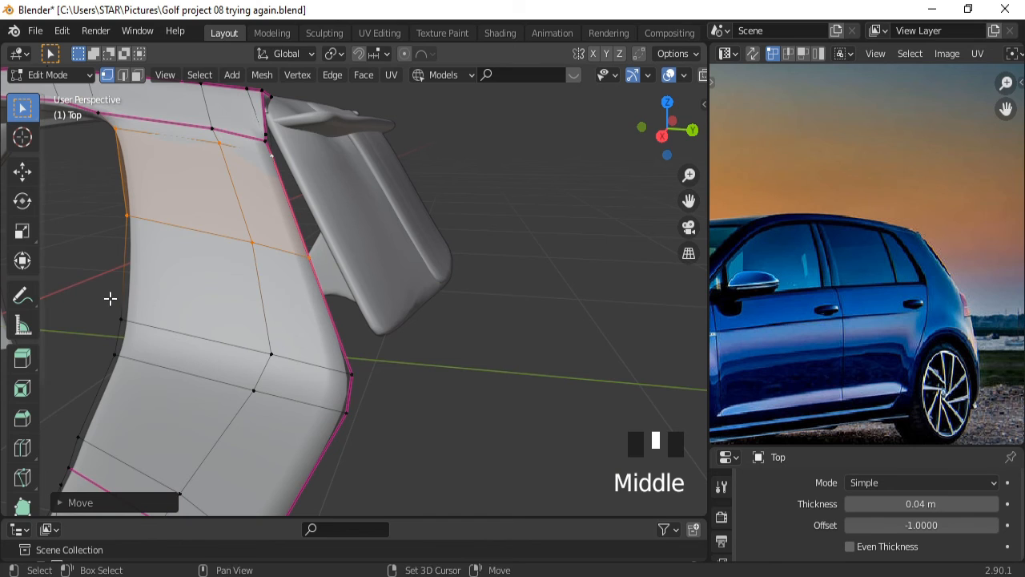
pyautogui.keyDown('shift'); pyautogui.moveTo(110, 298); pyautogui.dragTo(375, 446); pyautogui.keyUp('shift')
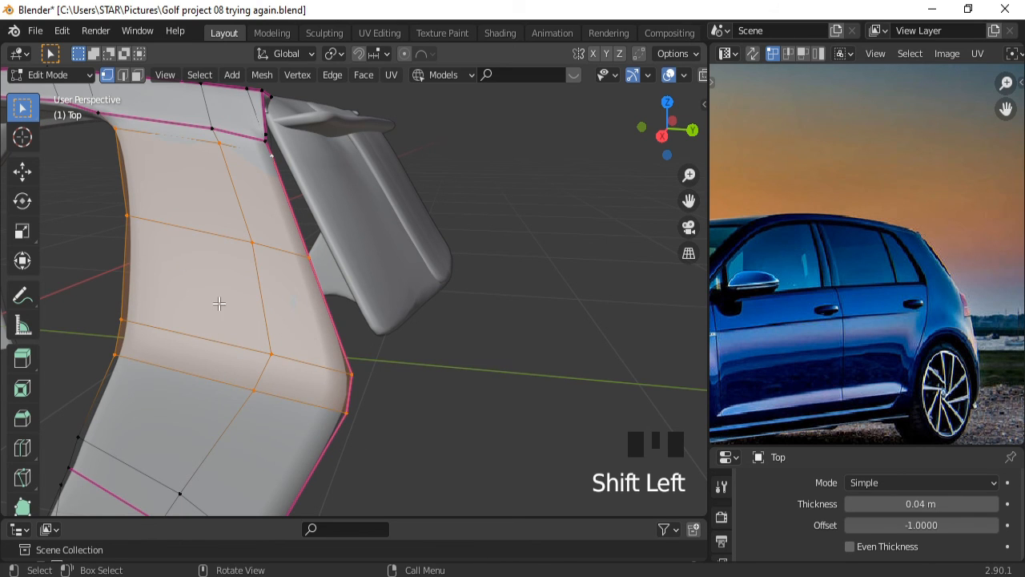
pyautogui.moveTo(95, 283); pyautogui.dragTo(373, 465)
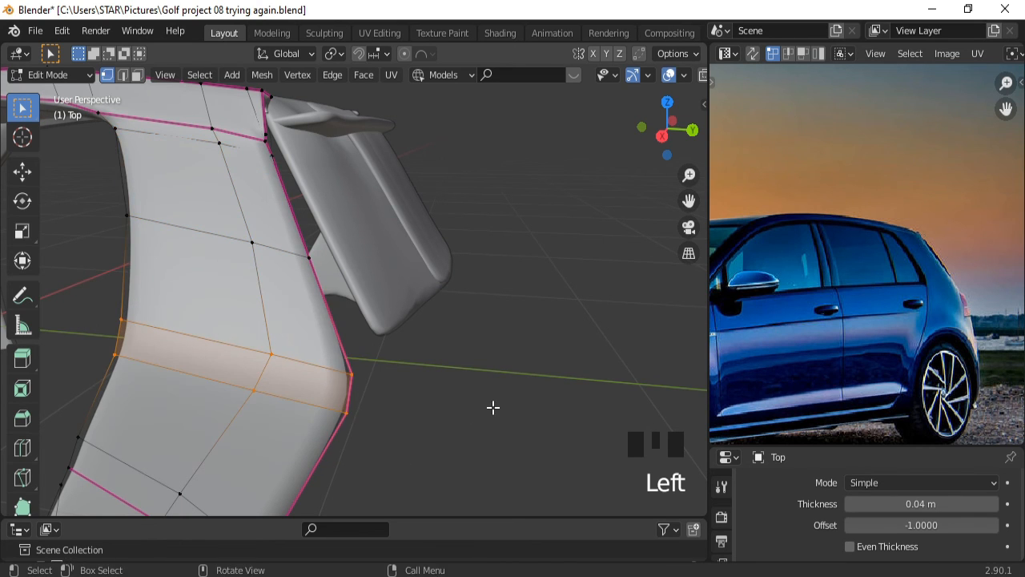
pyautogui.moveTo(540, 381); pyautogui.dragTo(430, 373, button='middle')
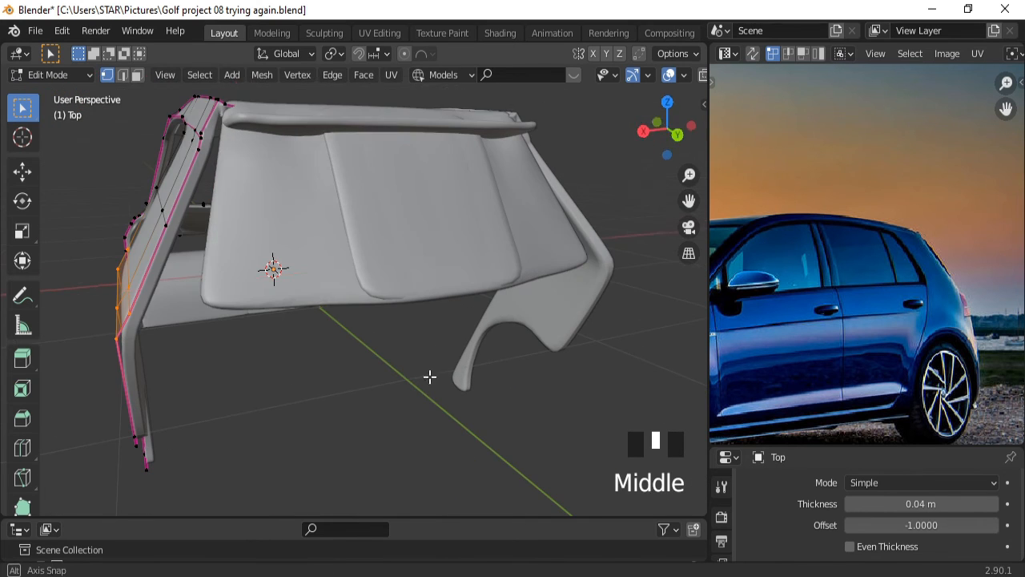
pyautogui.press('g')
pyautogui.click(440, 374)
# Move an edge on the panel's upper side along X.
pyautogui.click(187, 225)
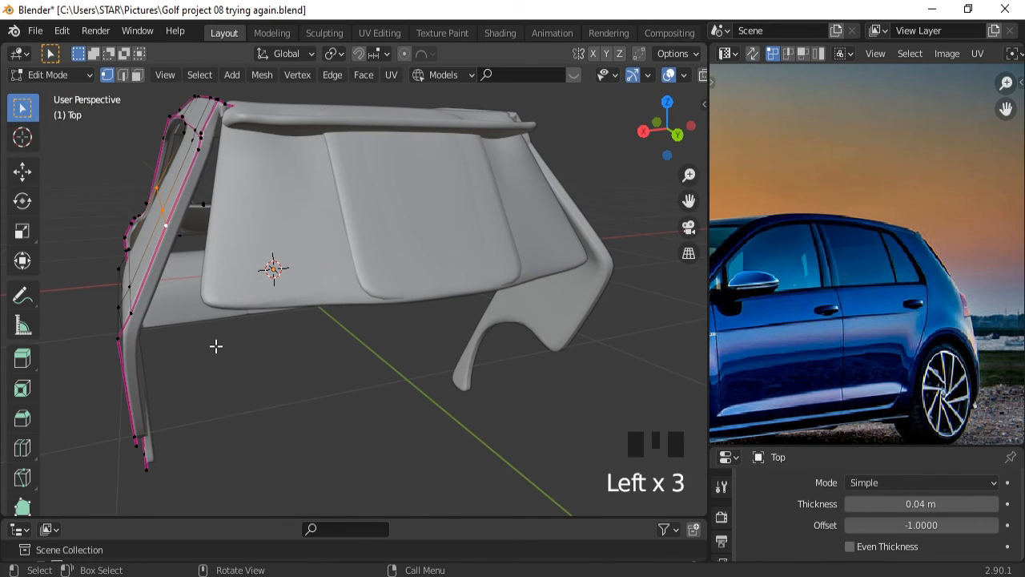
pyautogui.press('g')
pyautogui.press('x')
pyautogui.click(212, 332)
# Nudge the lower three-vertex edge row slightly along X.
pyautogui.moveTo(208, 303); pyautogui.dragTo(279, 289, button='middle')
pyautogui.keyDown('alt'); pyautogui.click(198, 349); pyautogui.keyUp('alt')
pyautogui.moveTo(344, 362); pyautogui.dragTo(227, 267, button='middle')
pyautogui.press('g')
pyautogui.press('x')
pyautogui.click(285, 373)
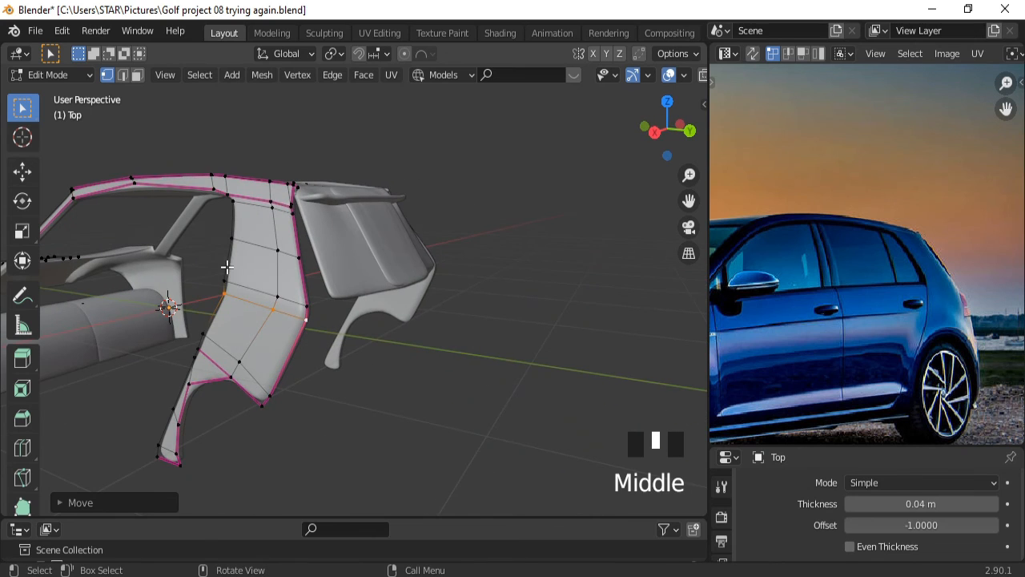
# Select the face band's upper, lower and outer edge loops and reposition them.
pyautogui.click(235, 277)
pyautogui.keyDown('shift'); pyautogui.click(245, 307); pyautogui.keyUp('shift')
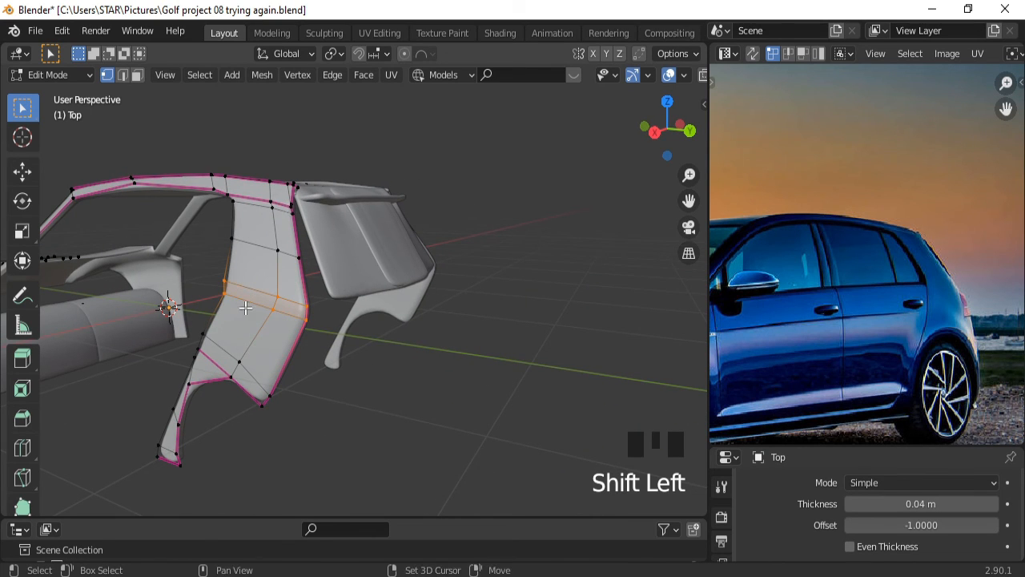
pyautogui.keyDown('shift'); pyautogui.click(228, 236); pyautogui.keyUp('shift')
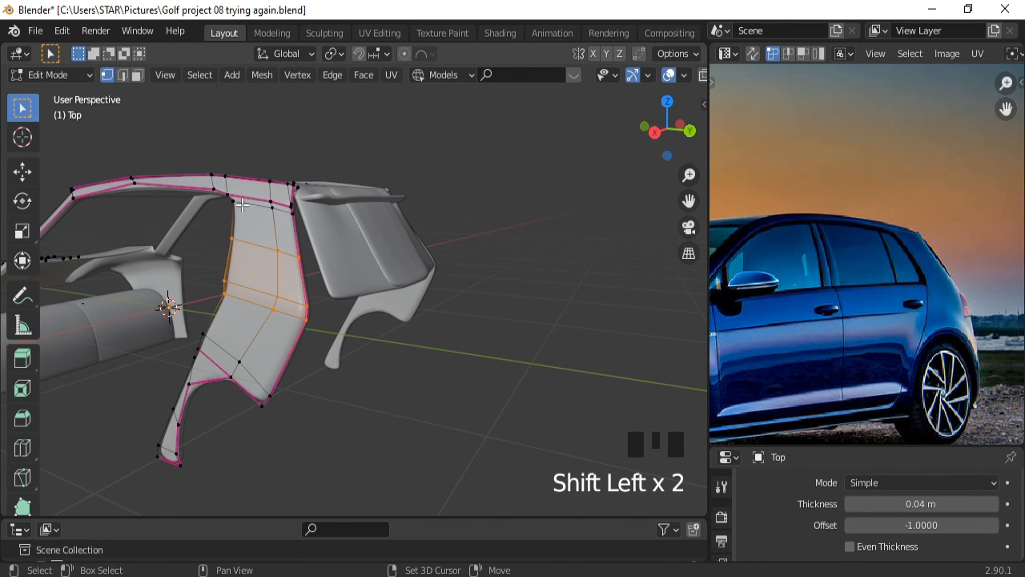
pyautogui.moveTo(487, 379); pyautogui.dragTo(390, 378, button='middle')
pyautogui.press('g')
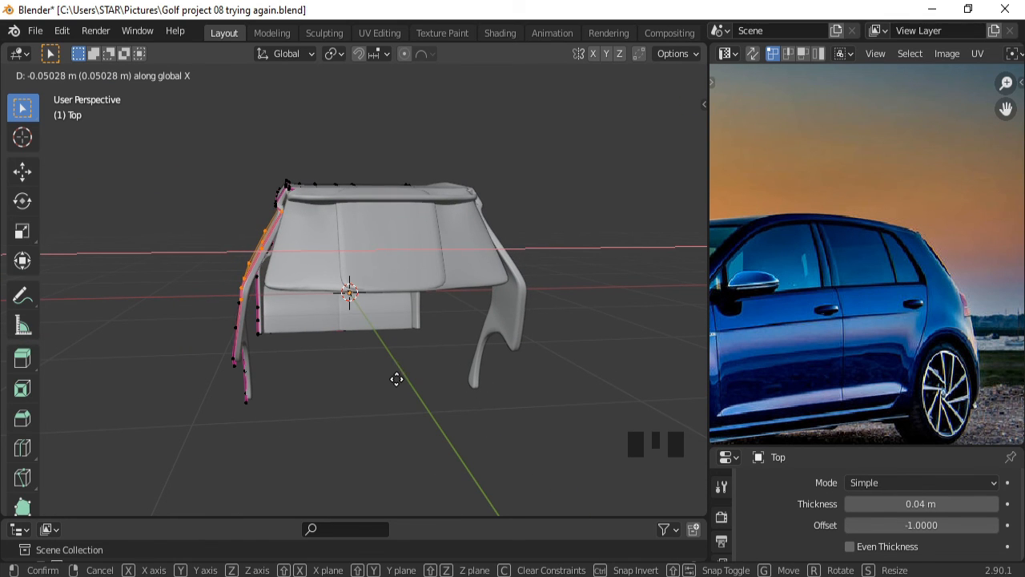
pyautogui.click(397, 379)
pyautogui.moveTo(396, 378); pyautogui.dragTo(330, 283, button='middle')
pyautogui.keyDown('ctrl'); pyautogui.moveTo(330, 283); pyautogui.dragTo(321, 303, button='middle'); pyautogui.keyUp('ctrl')
# Move the roof-rail edge loop along X.
pyautogui.doubleClick(245, 181)
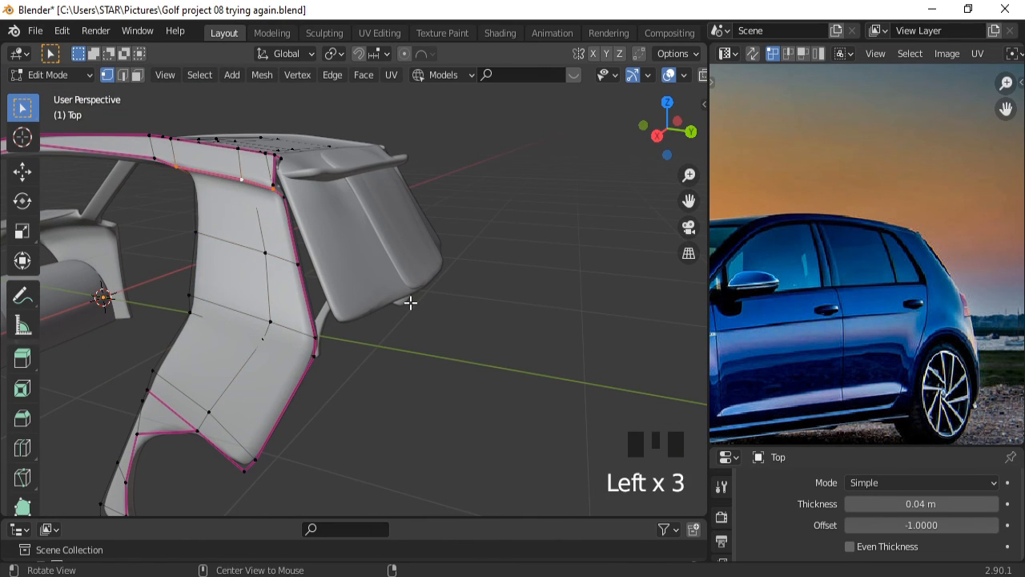
pyautogui.moveTo(410, 301); pyautogui.dragTo(311, 298, button='middle')
pyautogui.press('g')
pyautogui.press('x')
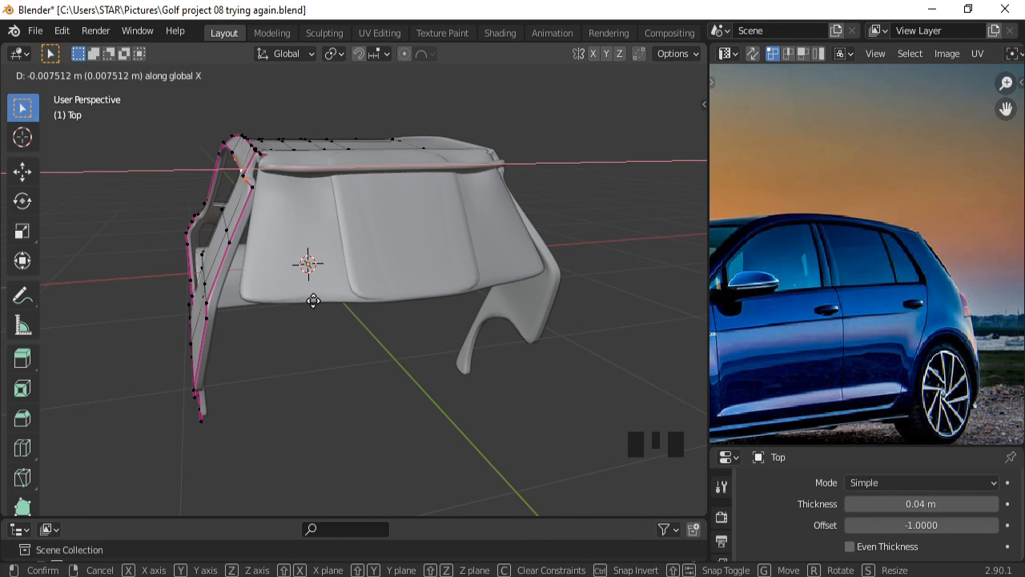
pyautogui.click(313, 301)
pyautogui.moveTo(314, 301); pyautogui.dragTo(369, 378, button='middle')
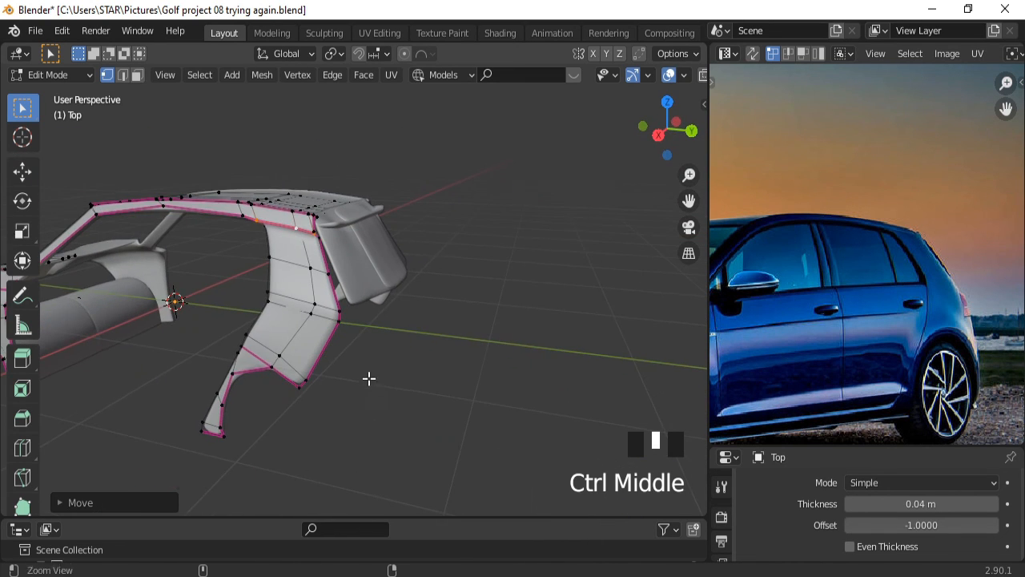
# Briefly hide the viewport overlays to inspect the clean surface, then restore them.
pyautogui.click(670, 75)
pyautogui.moveTo(417, 304); pyautogui.dragTo(309, 306, button='middle')
pyautogui.click(669, 75)
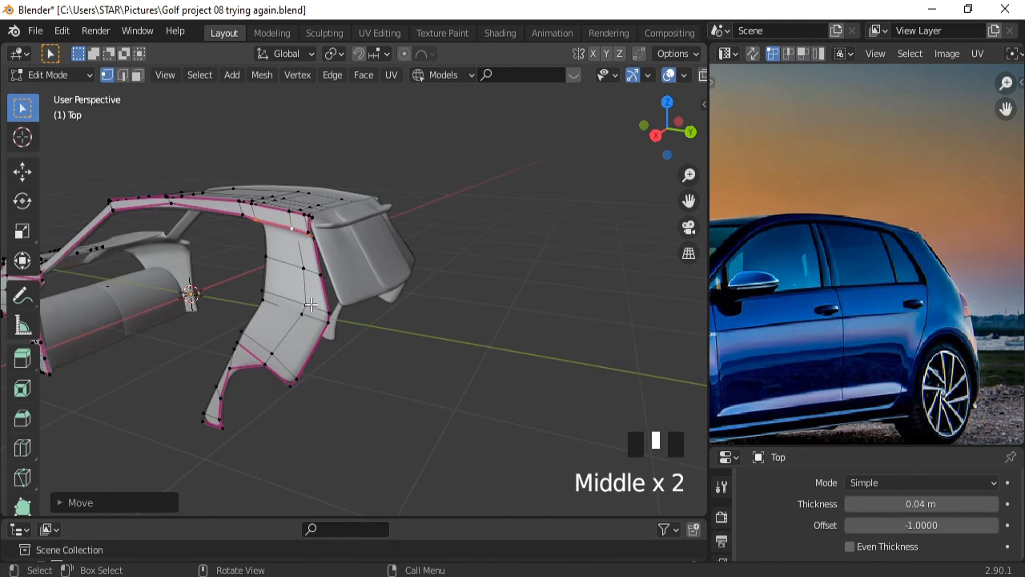
# Shift one side-panel edge loop along X.
pyautogui.tripleClick(309, 305)
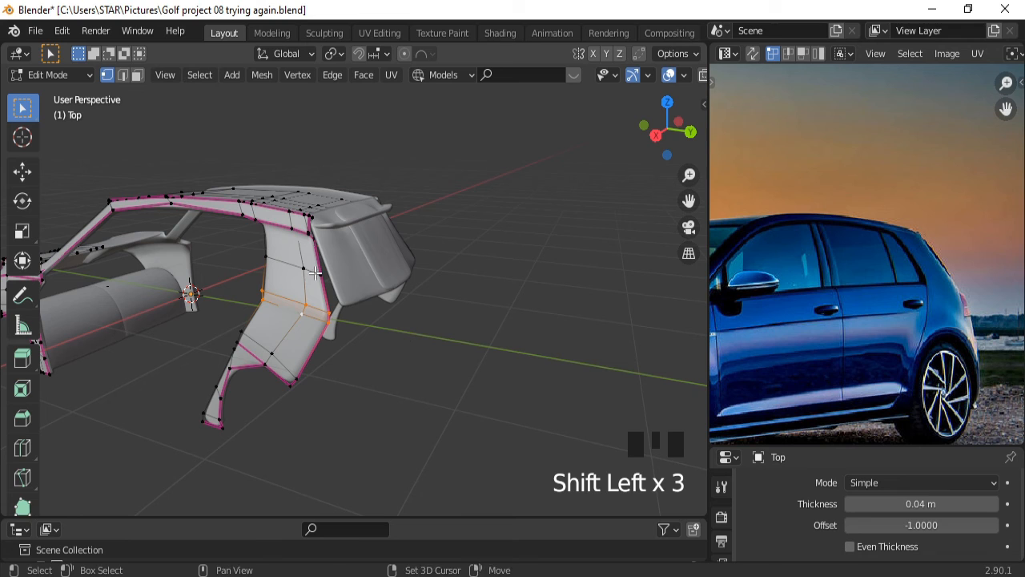
pyautogui.moveTo(347, 289); pyautogui.dragTo(314, 330, button='middle')
pyautogui.press('g')
pyautogui.press('x')
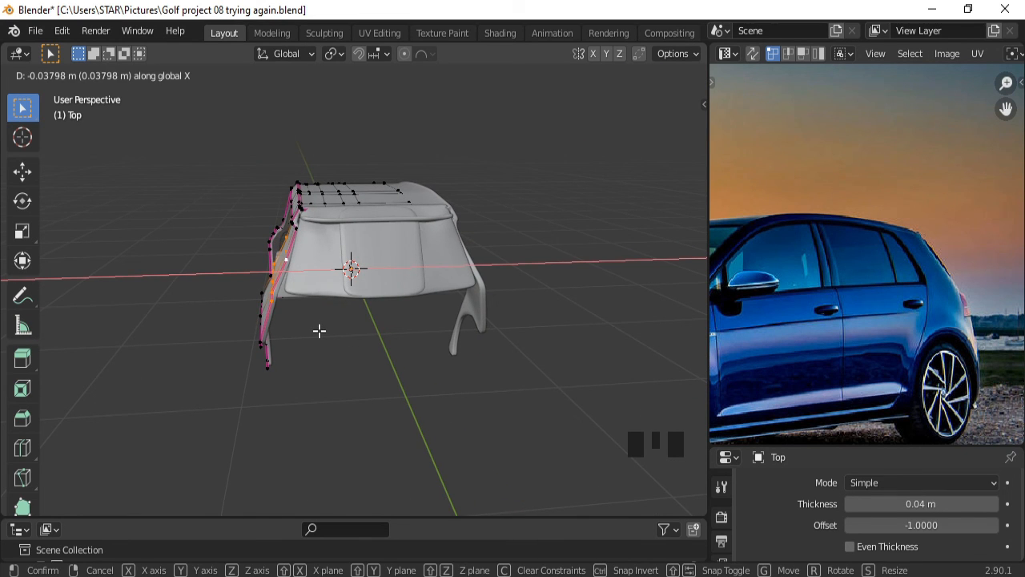
pyautogui.click(318, 330)
pyautogui.moveTo(318, 328); pyautogui.dragTo(347, 322, button='middle')
# Select two more side-panel edge loops and move them together along X.
pyautogui.tripleClick(299, 305)
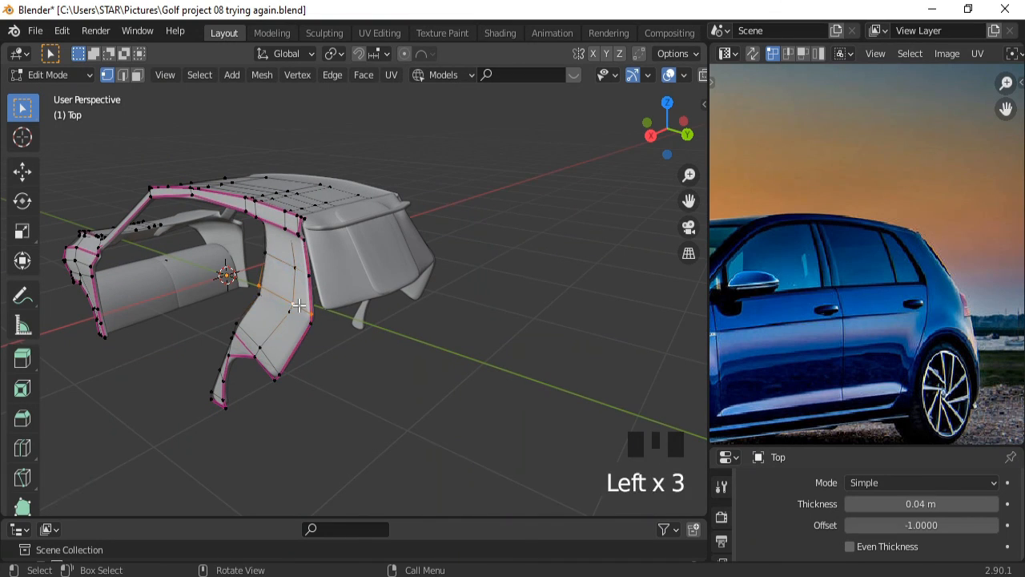
pyautogui.keyDown('shift'); pyautogui.doubleClick(295, 313); pyautogui.keyUp('shift')
pyautogui.moveTo(428, 348); pyautogui.dragTo(346, 333, button='middle')
pyautogui.press('g')
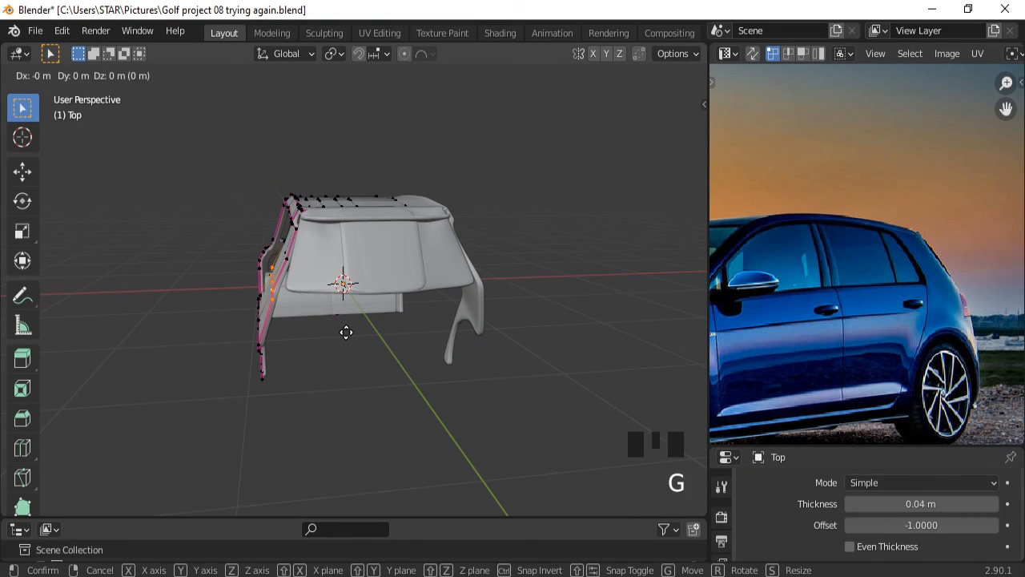
pyautogui.press('x')
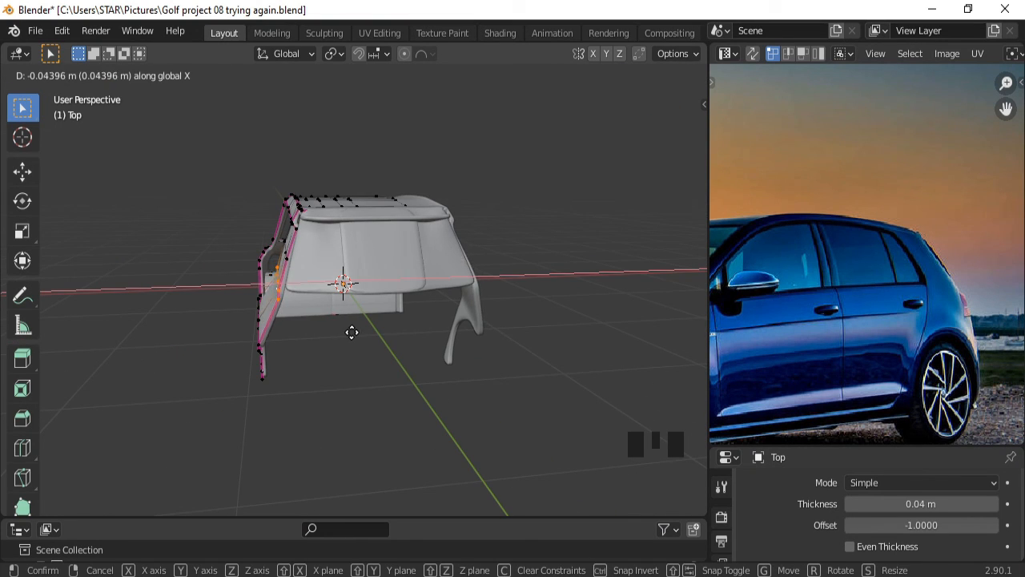
pyautogui.click(351, 332)
pyautogui.moveTo(337, 331); pyautogui.dragTo(355, 320, button='middle')
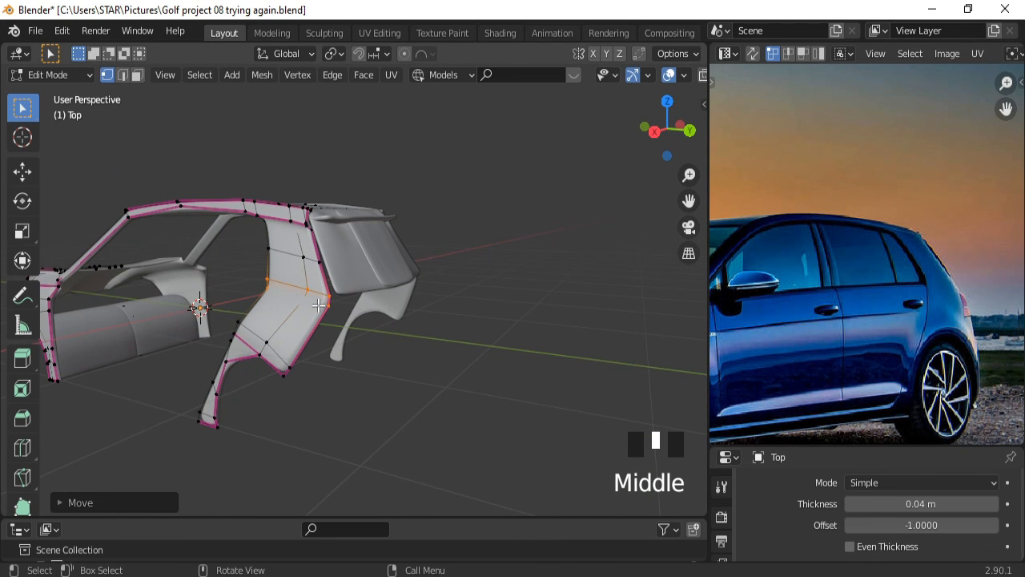
# Move another side-panel edge loop along X.
pyautogui.tripleClick(382, 318)
pyautogui.moveTo(465, 318); pyautogui.dragTo(366, 318, button='middle')
pyautogui.press('g')
pyautogui.press('x')
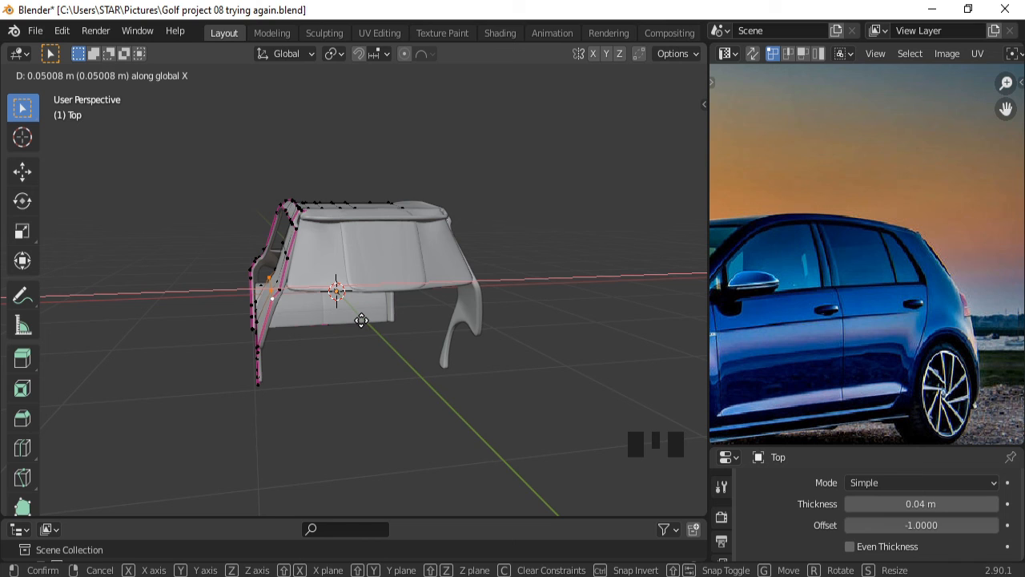
pyautogui.click(364, 320)
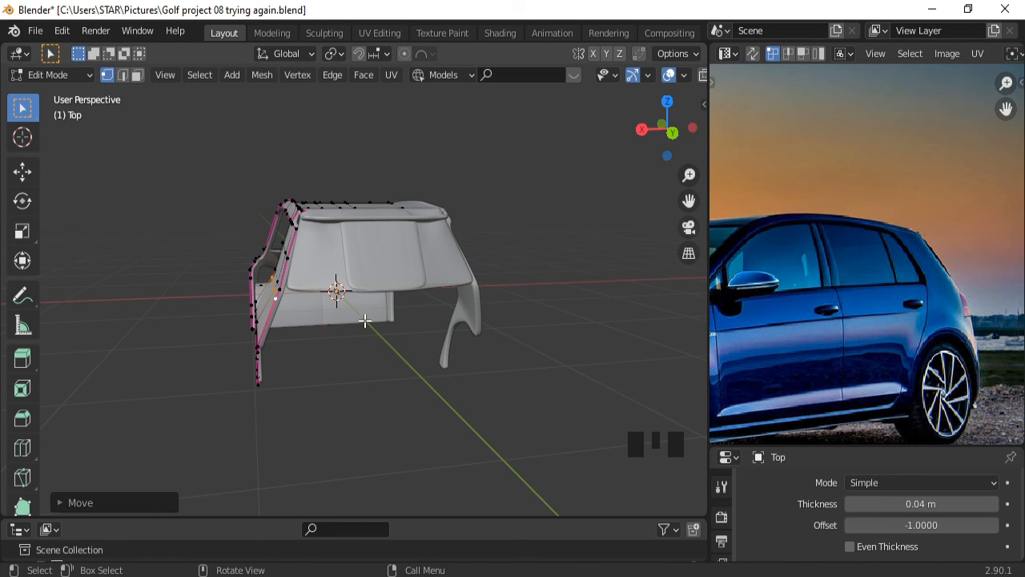
pyautogui.moveTo(362, 318); pyautogui.dragTo(451, 419, button='middle')
# Return to Object Mode in side view and turn the viewport overlays off.
pyautogui.press('KP_3')
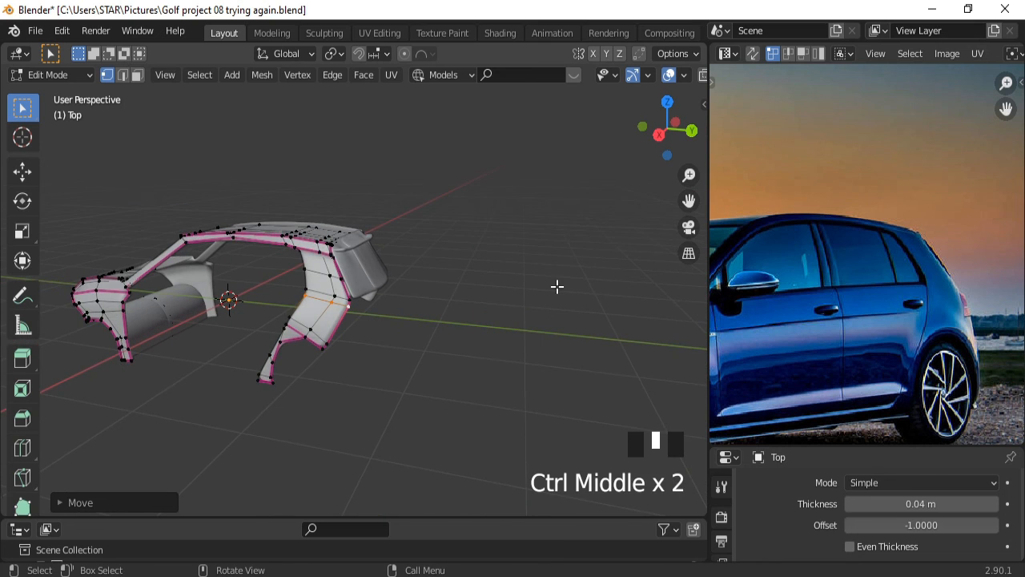
pyautogui.press('Tab')
pyautogui.moveTo(535, 293); pyautogui.dragTo(463, 299, button='middle')
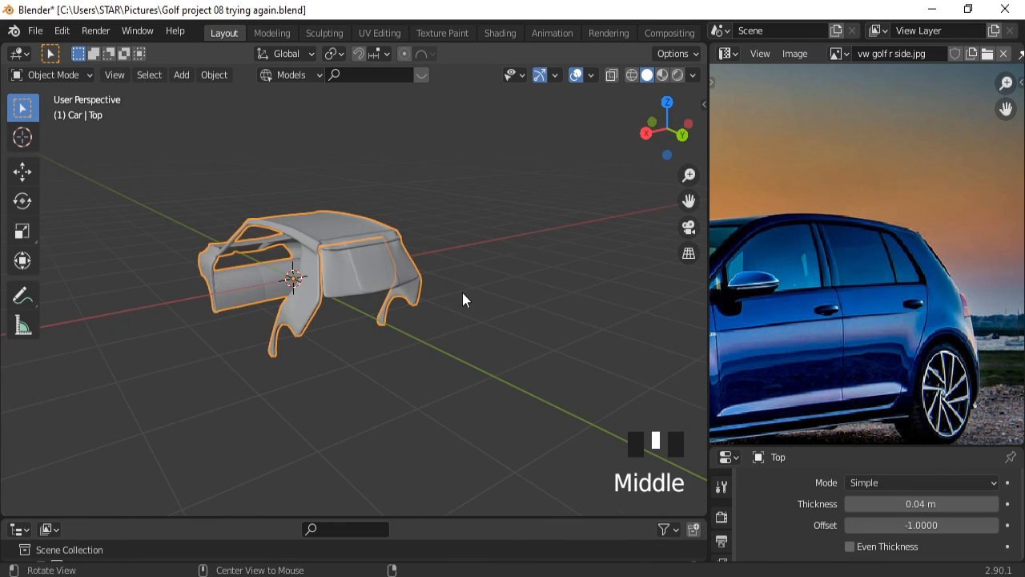
pyautogui.click(576, 75)
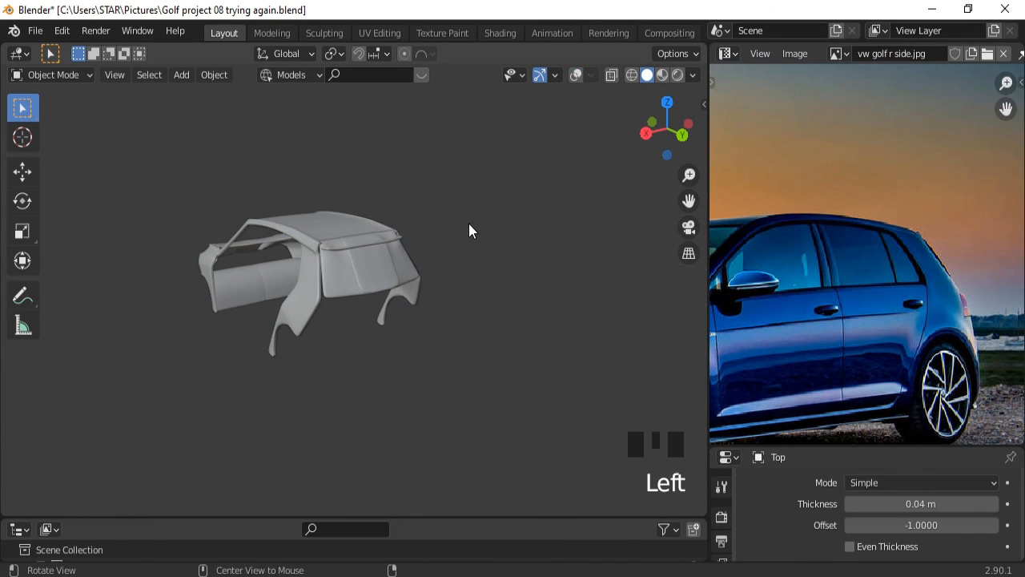